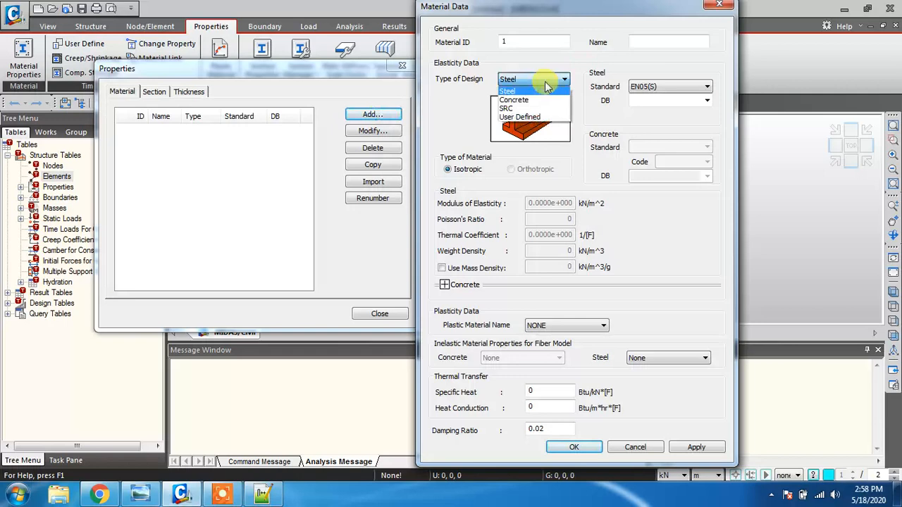
Step: Set the new material's design type to User Defined with standard None, and name it Mat1
{"action": "left_click", "coordinate": [515, 117]}
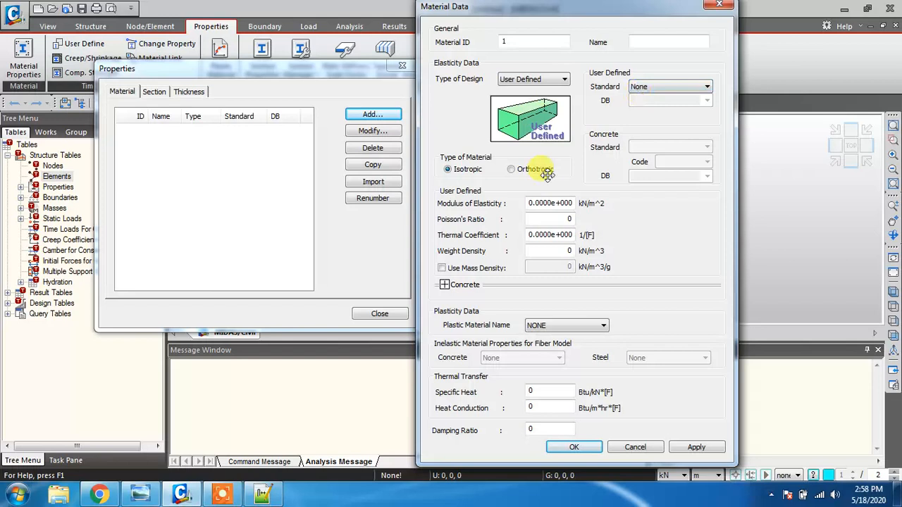
{"action": "left_click", "coordinate": [664, 87]}
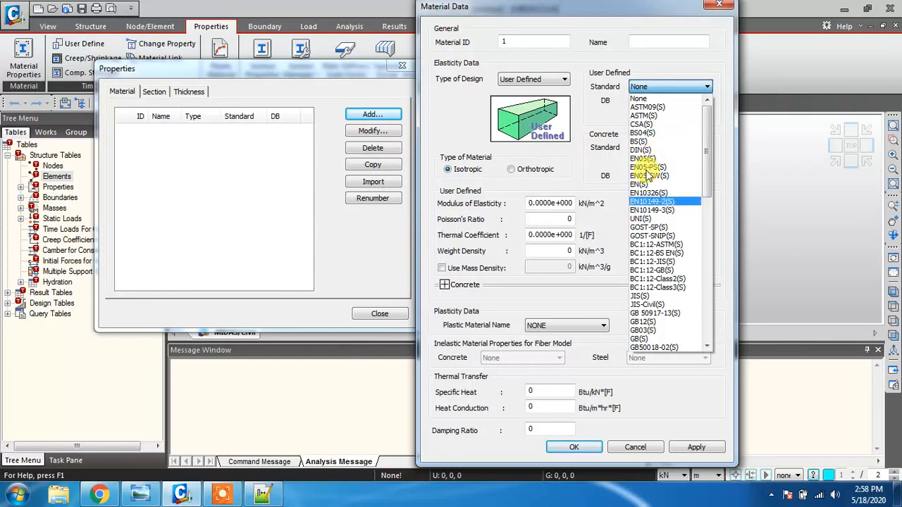
{"action": "left_click", "coordinate": [662, 90]}
{"action": "left_click", "coordinate": [647, 42]}
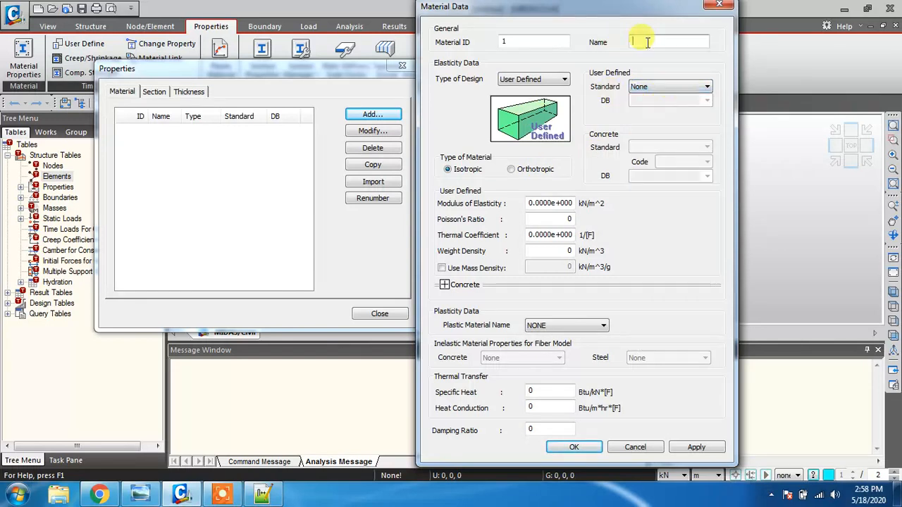
{"action": "type", "text": "Mat"}
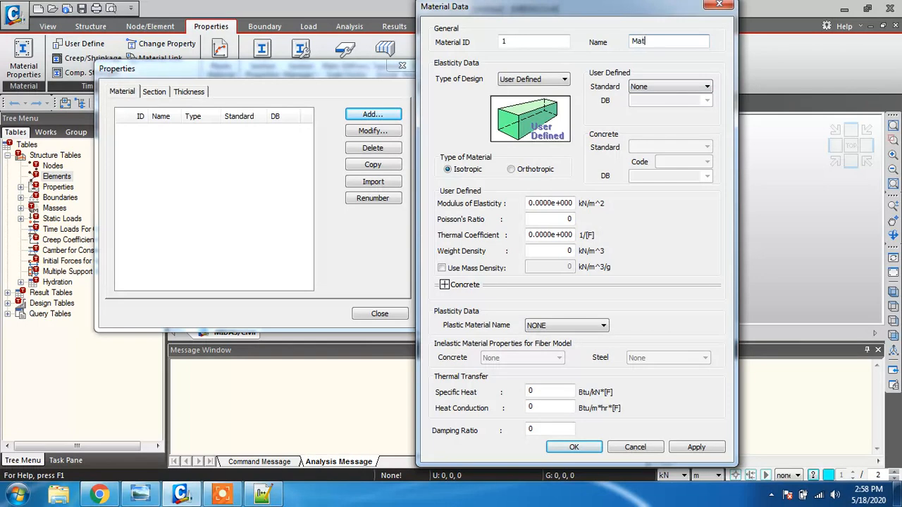
{"action": "type", "text": "1"}
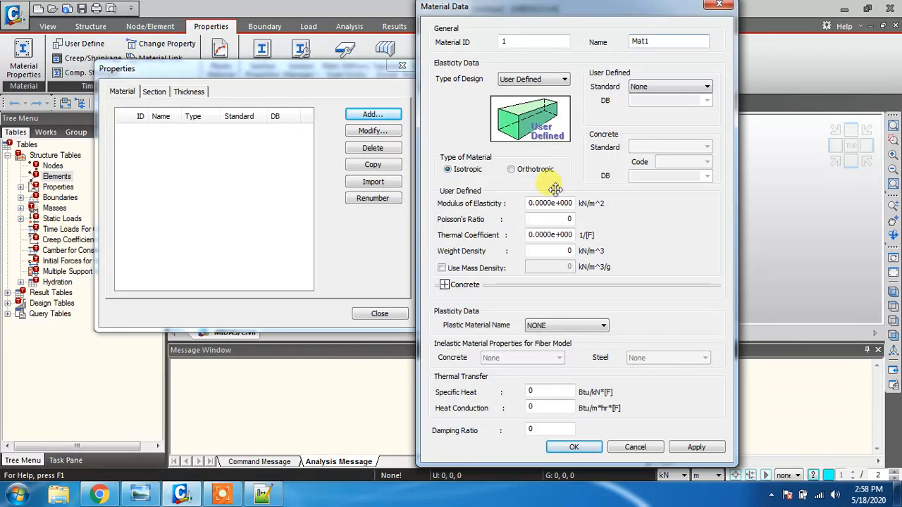
Step: Set Mat1's modulus of elasticity to 102.5000e+003 kN/m^2 from the frame drawing's EI data, and add the material
{"action": "left_click_drag", "start_coordinate": [533, 203], "coordinate": [554, 203]}
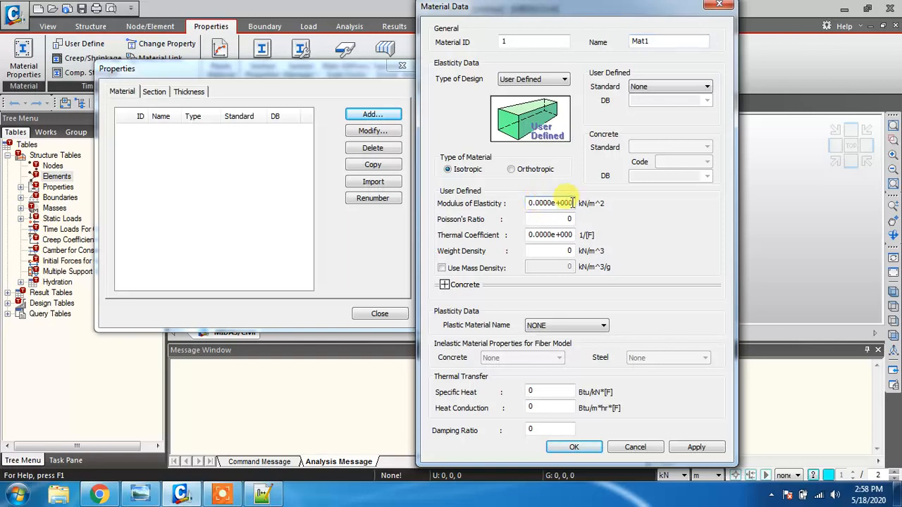
{"action": "left_click", "coordinate": [141, 494]}
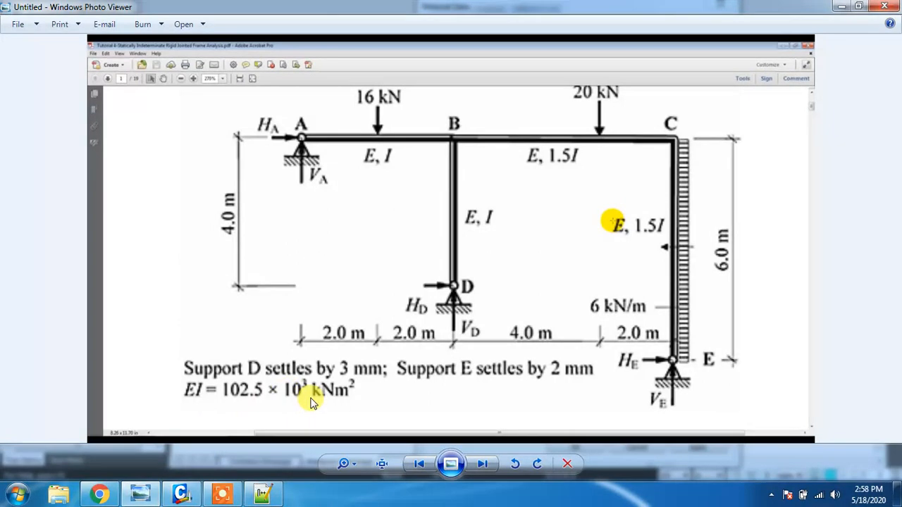
{"action": "left_click", "coordinate": [842, 7]}
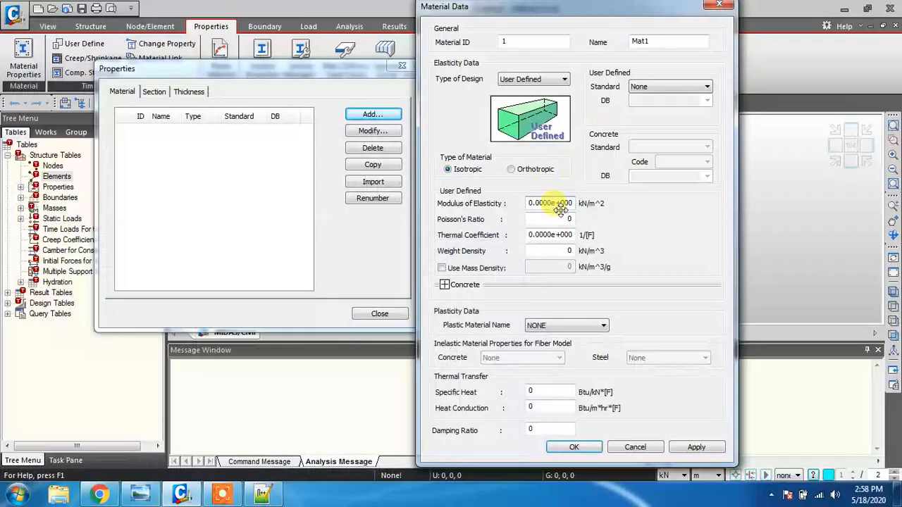
{"action": "left_click", "coordinate": [534, 202]}
{"action": "key", "text": "BackSpace"}
{"action": "type", "text": "102"}
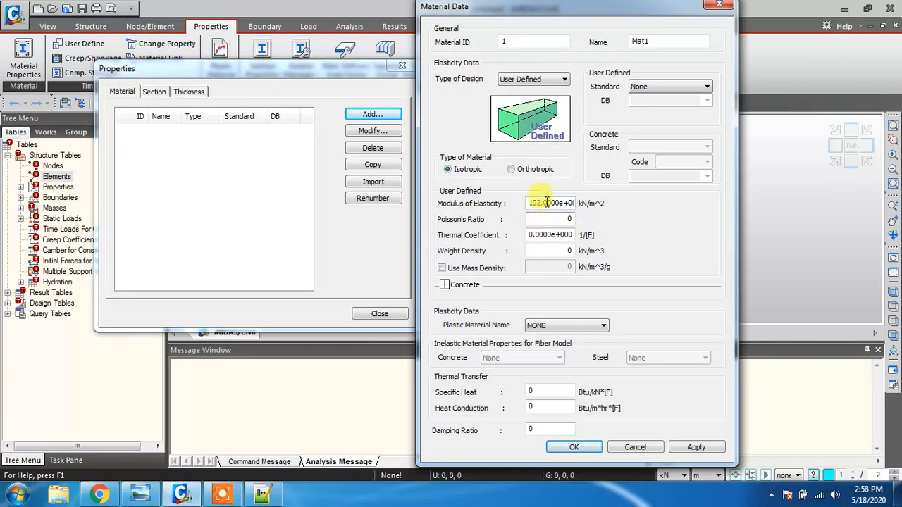
{"action": "key", "text": "BackSpace"}
{"action": "type", "text": "5"}
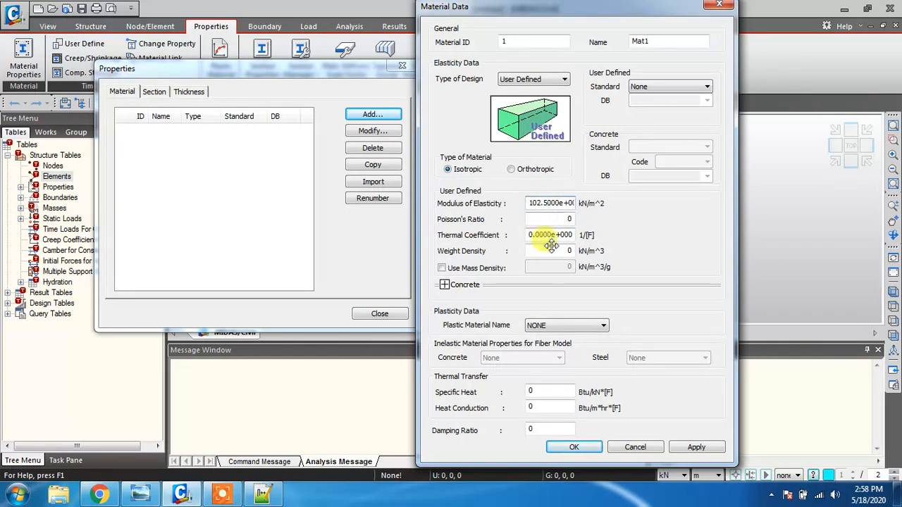
{"action": "left_click_drag", "start_coordinate": [566, 204], "coordinate": [604, 202]}
{"action": "left_click", "coordinate": [571, 203]}
{"action": "key", "text": "BackSpace"}
{"action": "type", "text": "3"}
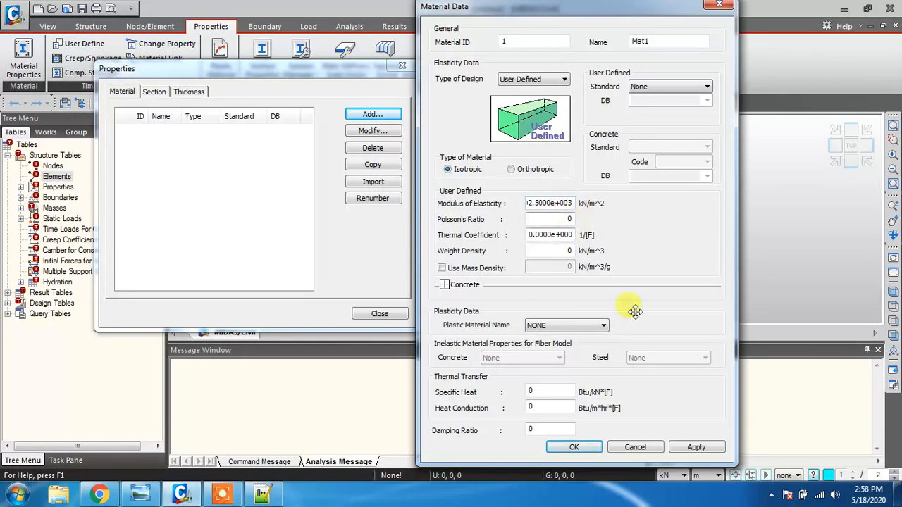
{"action": "left_click", "coordinate": [696, 446]}
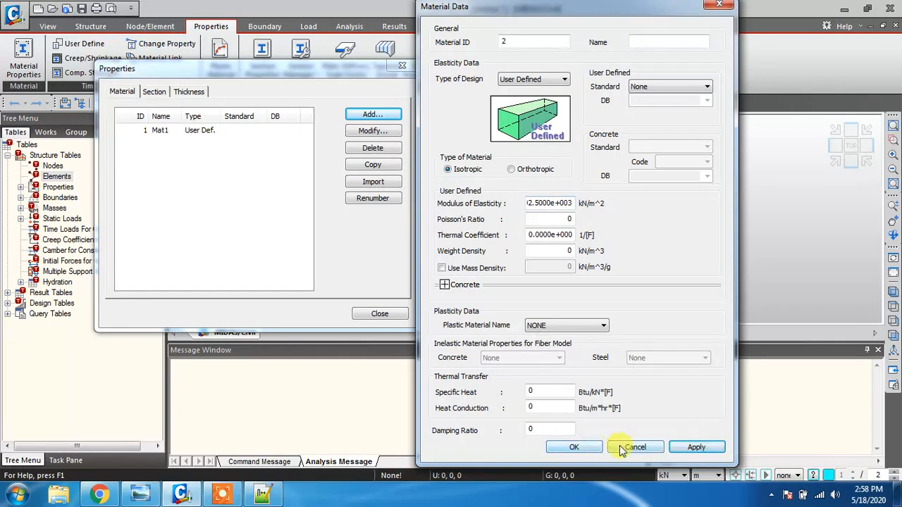
{"action": "left_click", "coordinate": [634, 447]}
{"action": "left_click", "coordinate": [153, 92]}
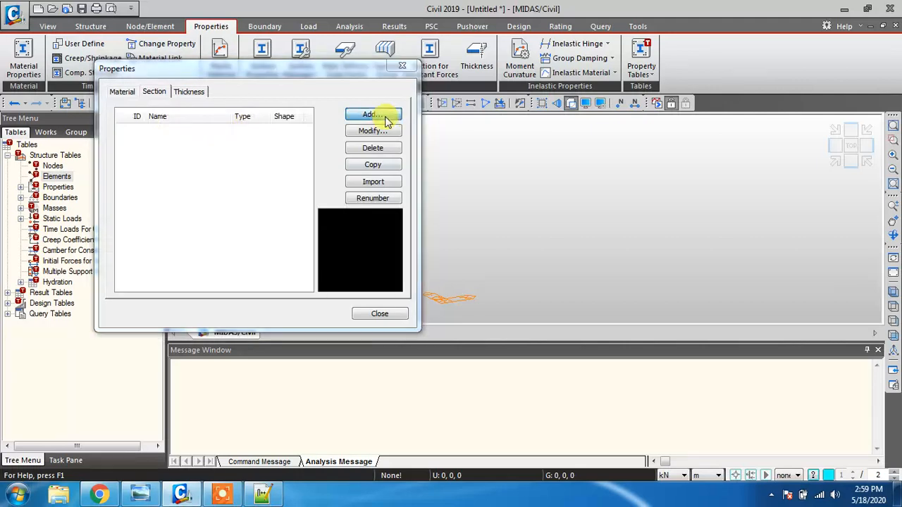
{"action": "left_click", "coordinate": [384, 117]}
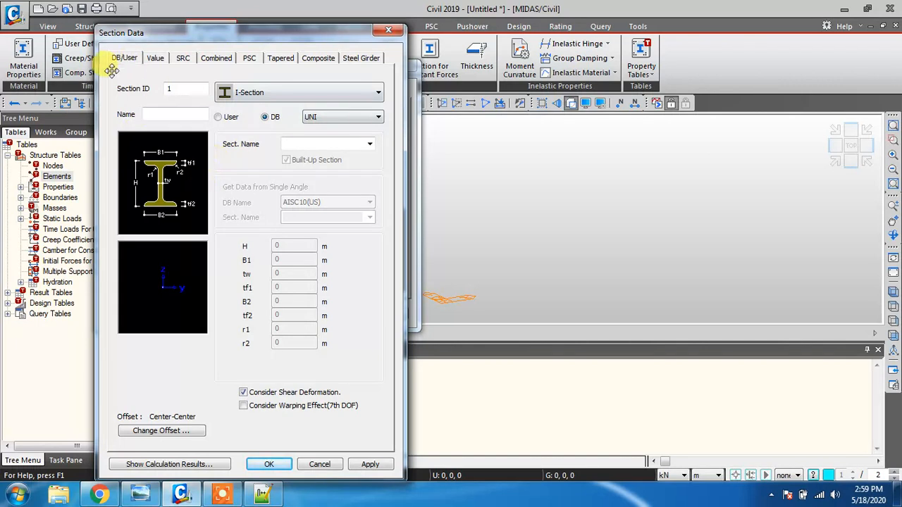
{"action": "left_click", "coordinate": [315, 116]}
{"action": "left_click", "coordinate": [319, 117]}
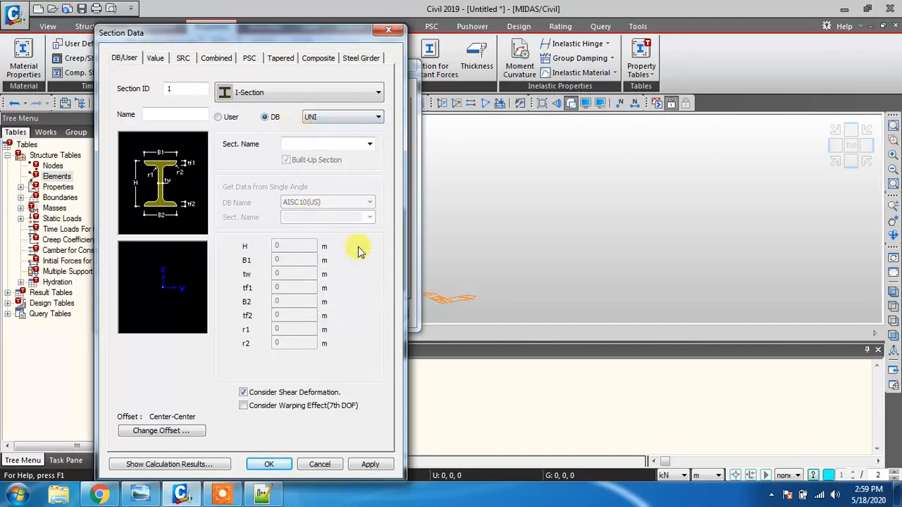
{"action": "left_click", "coordinate": [155, 58]}
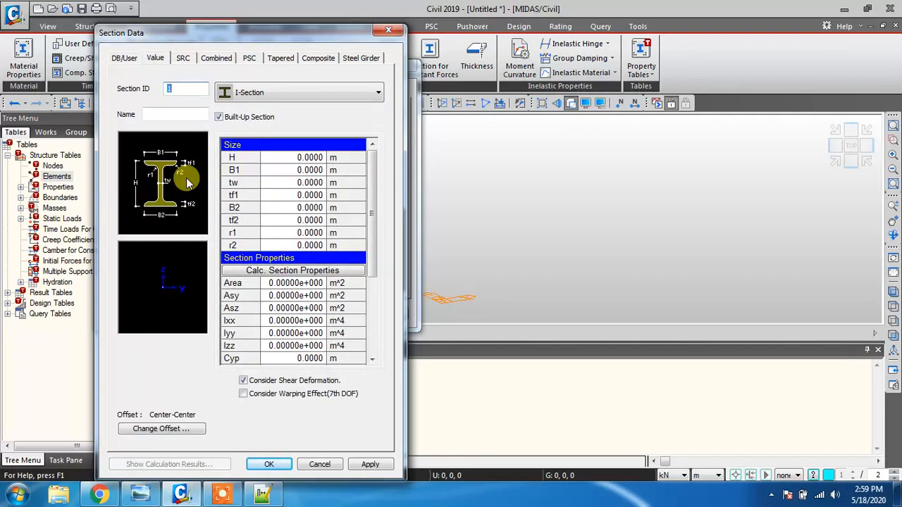
{"action": "left_click", "coordinate": [179, 116]}
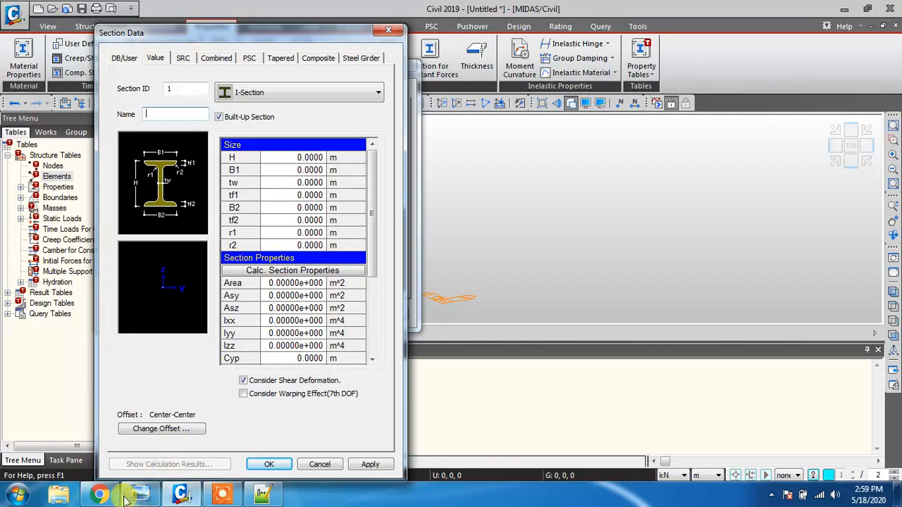
{"action": "mouse_move", "coordinate": [144, 491]}
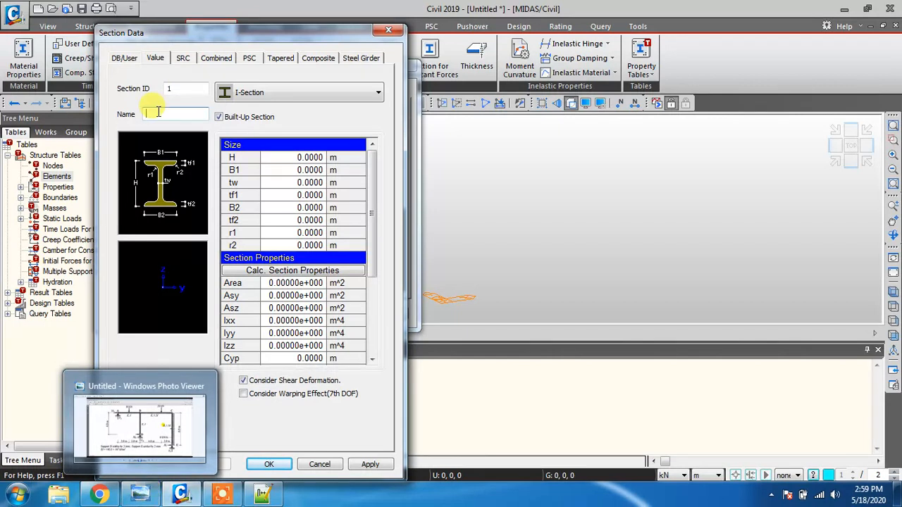
{"action": "left_click", "coordinate": [388, 29]}
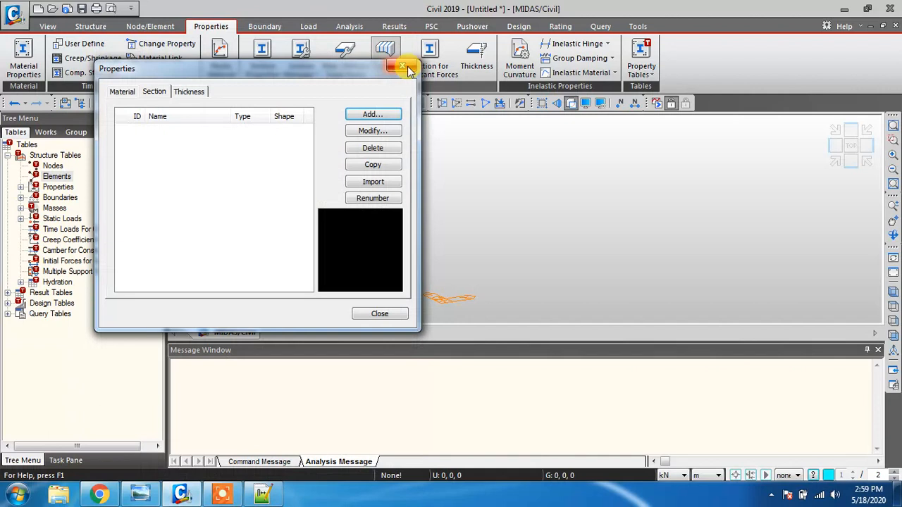
{"action": "left_click", "coordinate": [28, 77]}
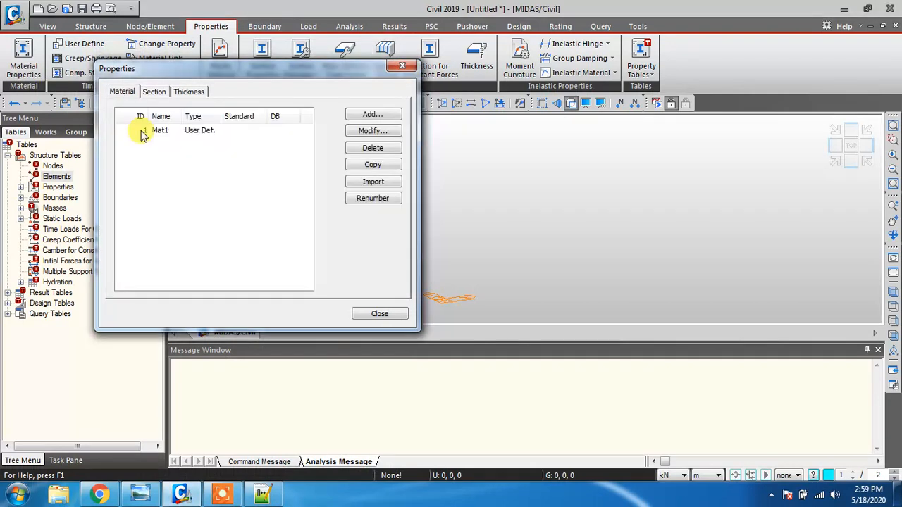
{"action": "left_click", "coordinate": [156, 93]}
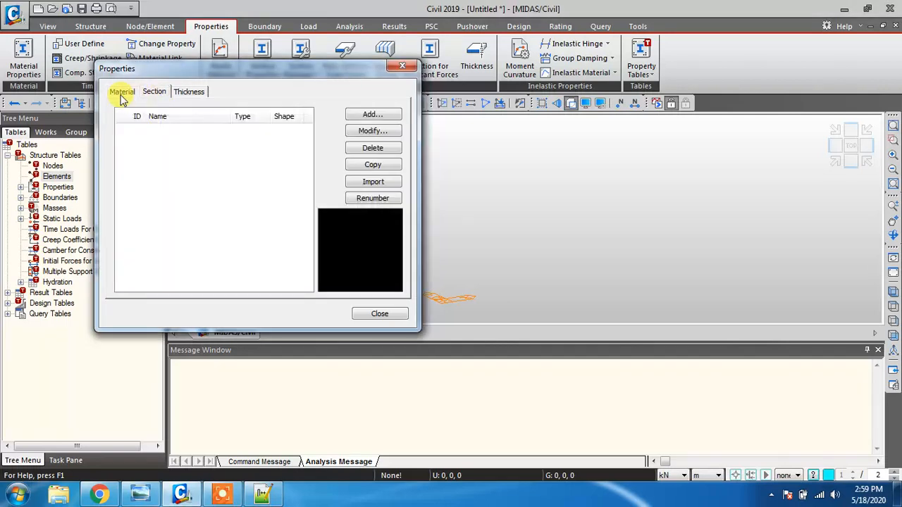
{"action": "left_click", "coordinate": [121, 92]}
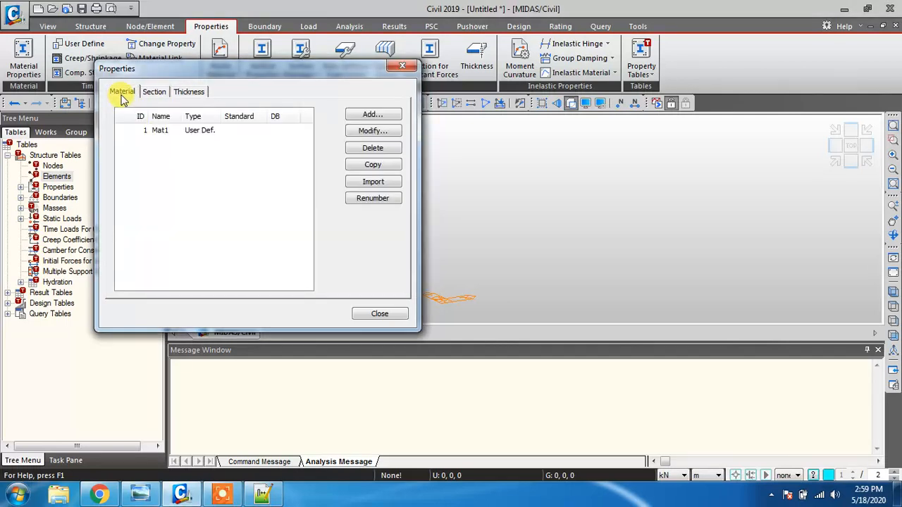
{"action": "left_click", "coordinate": [155, 94]}
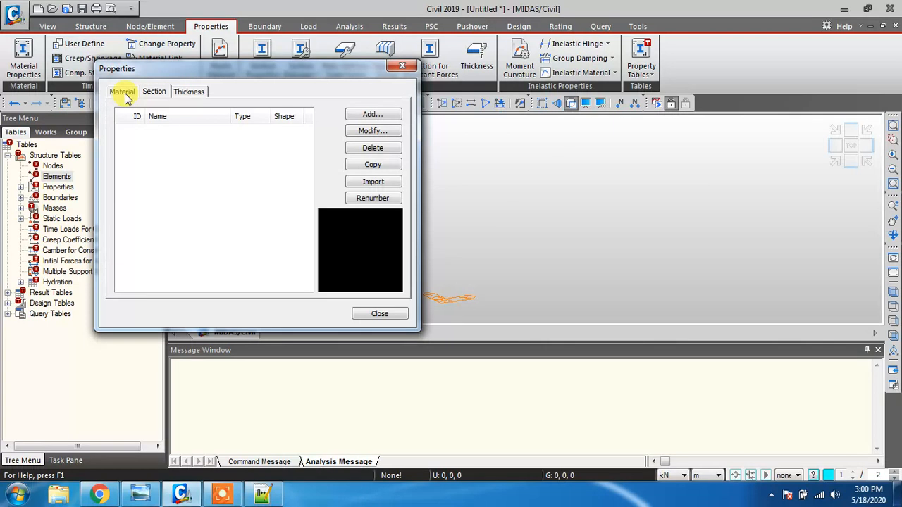
{"action": "left_click", "coordinate": [125, 94]}
Step: Start a new value-based I-Section, set its Iyy to 1 m^4, and name it I
{"action": "left_click", "coordinate": [156, 92]}
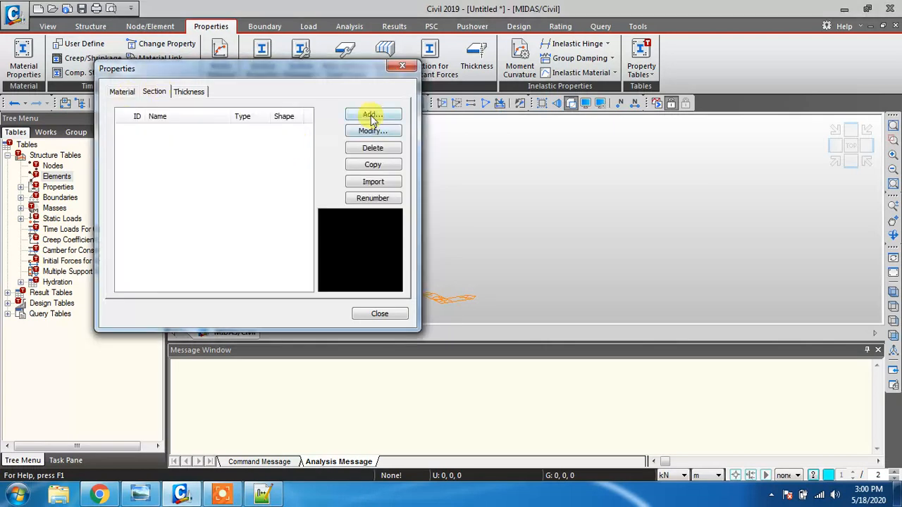
{"action": "left_click", "coordinate": [375, 117]}
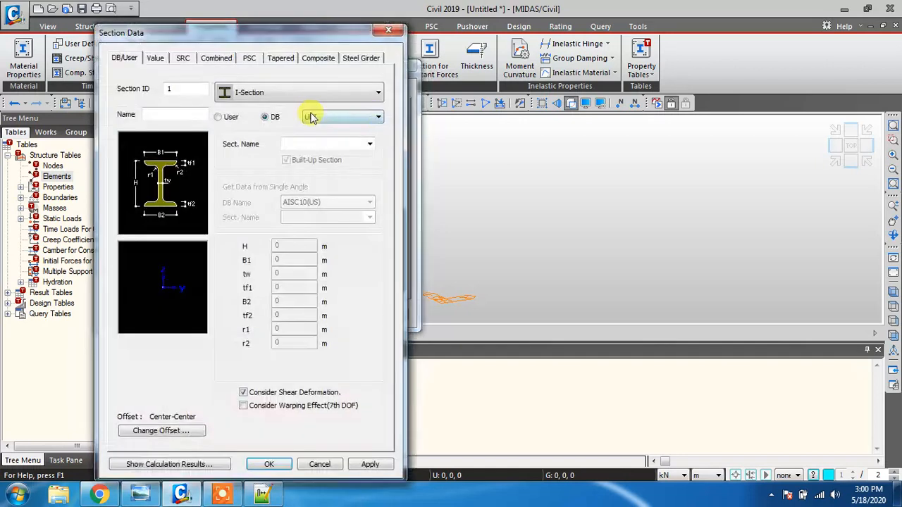
{"action": "left_click", "coordinate": [158, 61]}
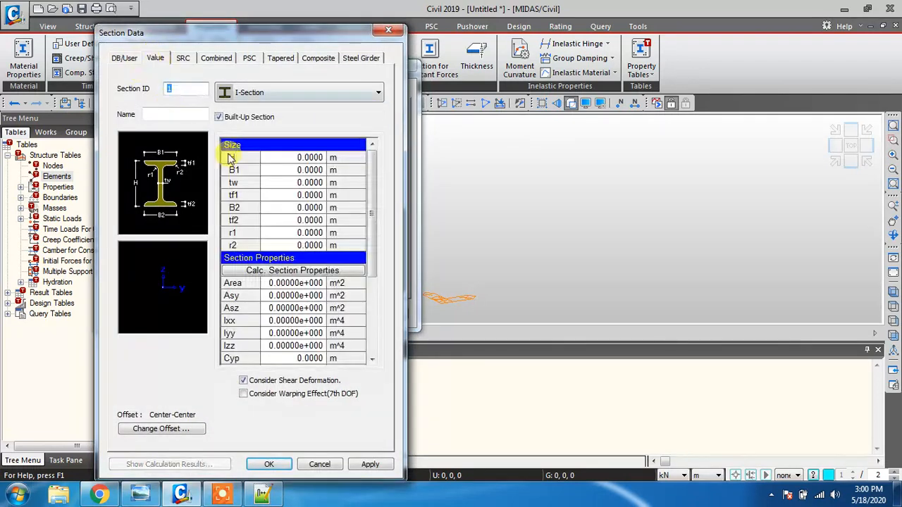
{"action": "left_click_drag", "start_coordinate": [286, 158], "coordinate": [310, 243]}
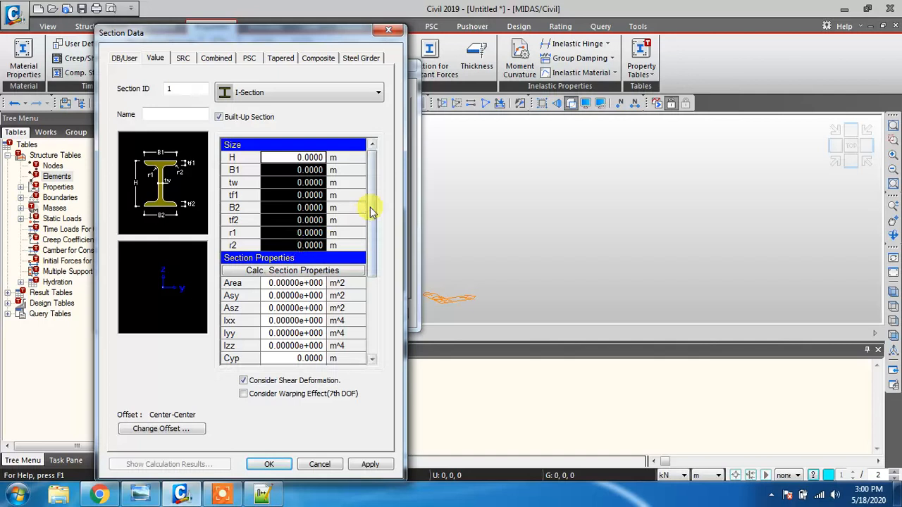
{"action": "mouse_move", "coordinate": [371, 205]}
{"action": "left_mouse_down"}
{"action": "mouse_move", "coordinate": [371, 240]}
{"action": "mouse_move", "coordinate": [370, 221]}
{"action": "left_mouse_up"}
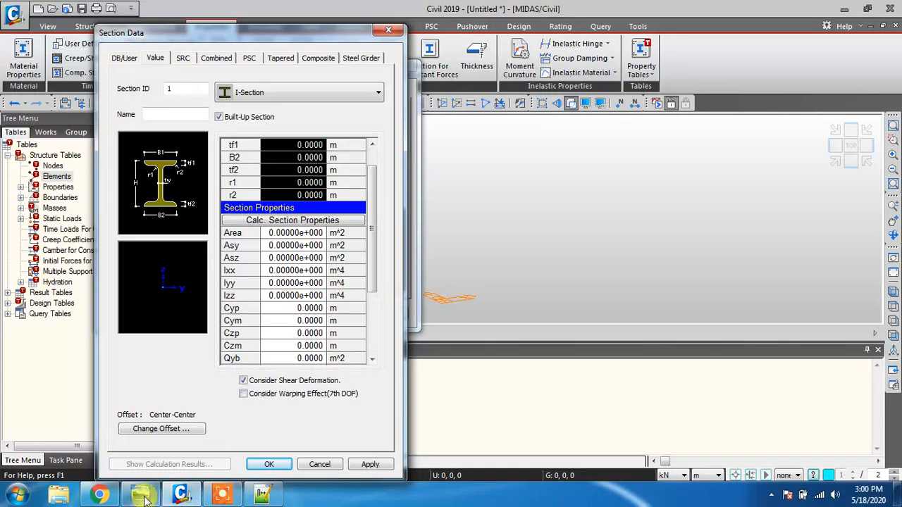
{"action": "left_click", "coordinate": [220, 495]}
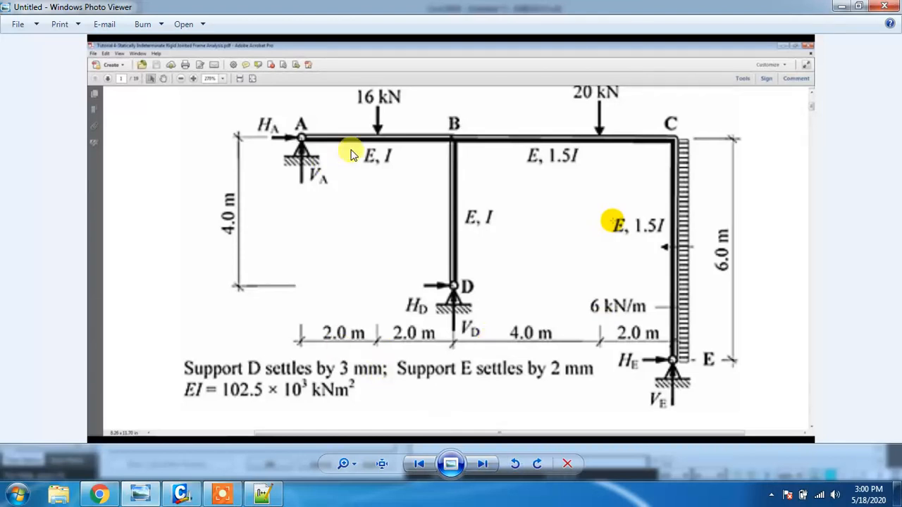
{"action": "left_click", "coordinate": [841, 6]}
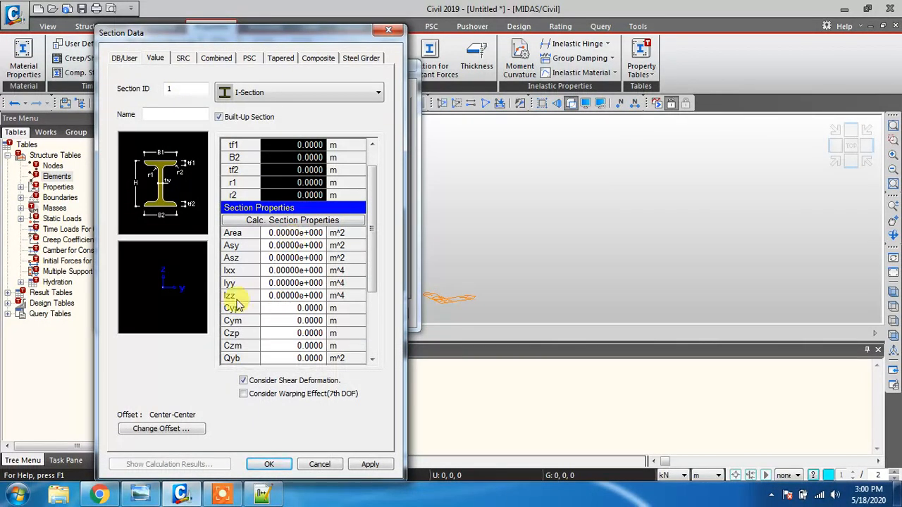
{"action": "left_click", "coordinate": [279, 284]}
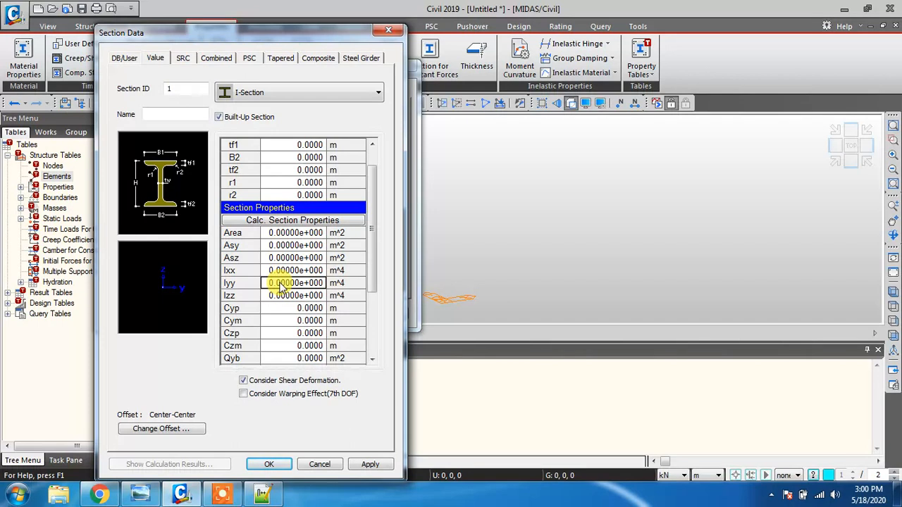
{"action": "double_click", "coordinate": [280, 283]}
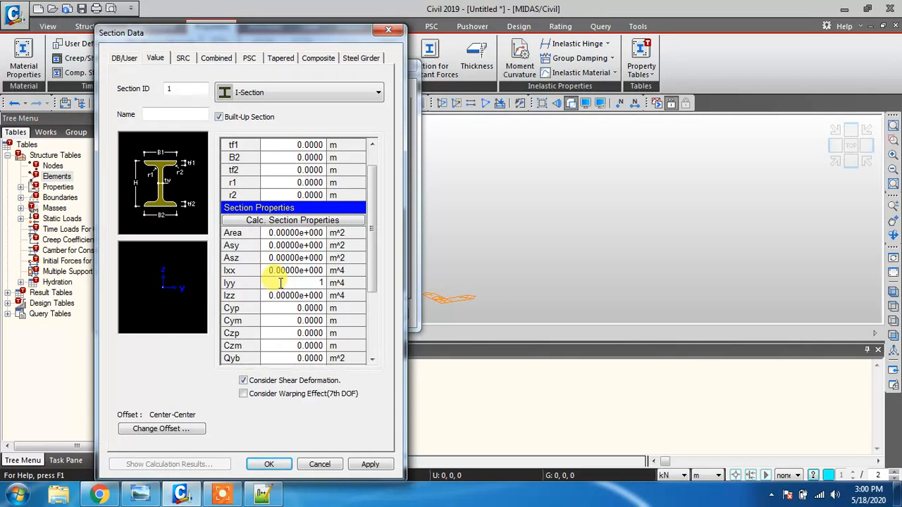
{"action": "left_click", "coordinate": [172, 112]}
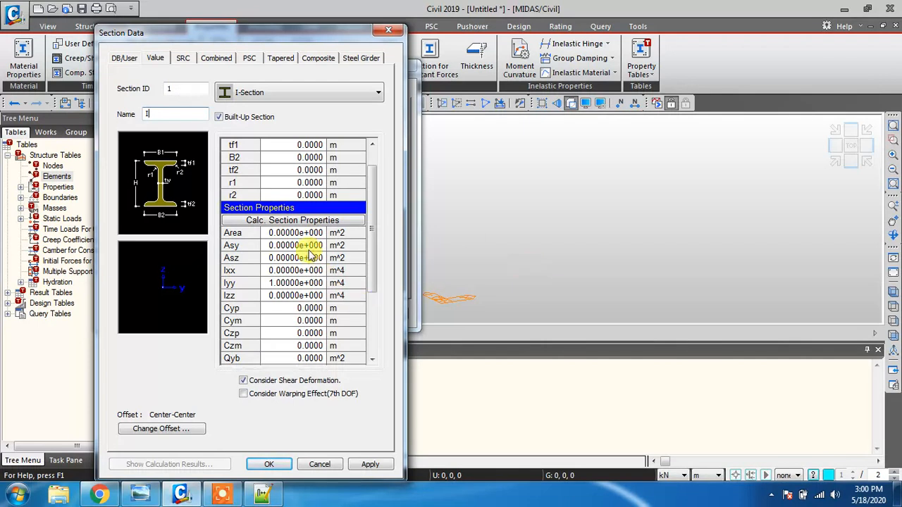
Step: Set section I's area to 100 m^2 and add the section to the model
{"action": "left_click", "coordinate": [291, 234]}
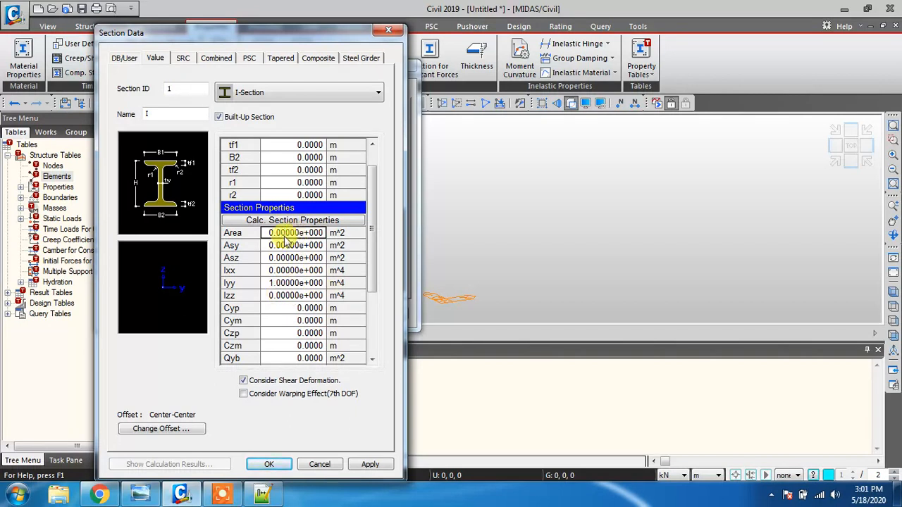
{"action": "left_click", "coordinate": [287, 284]}
{"action": "left_click", "coordinate": [289, 234]}
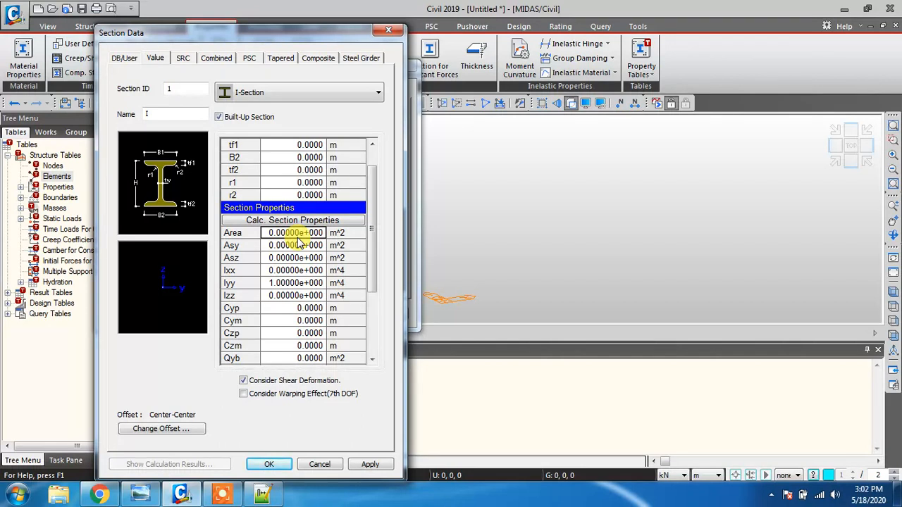
{"action": "left_click", "coordinate": [298, 236]}
{"action": "type", "text": "100"}
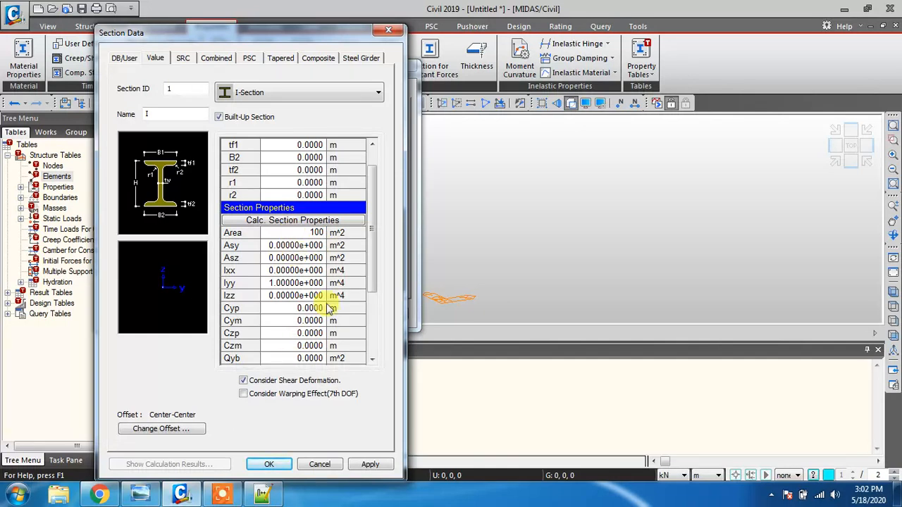
{"action": "left_click", "coordinate": [290, 283]}
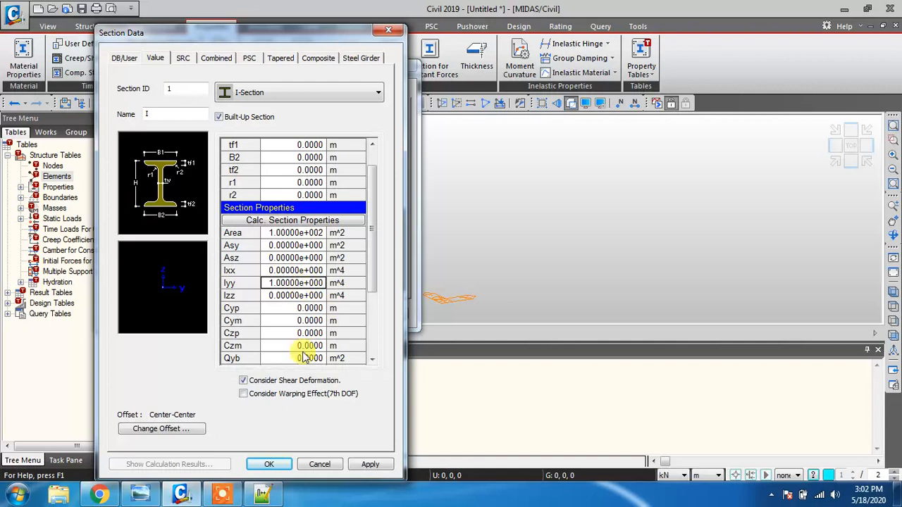
{"action": "left_click", "coordinate": [370, 463]}
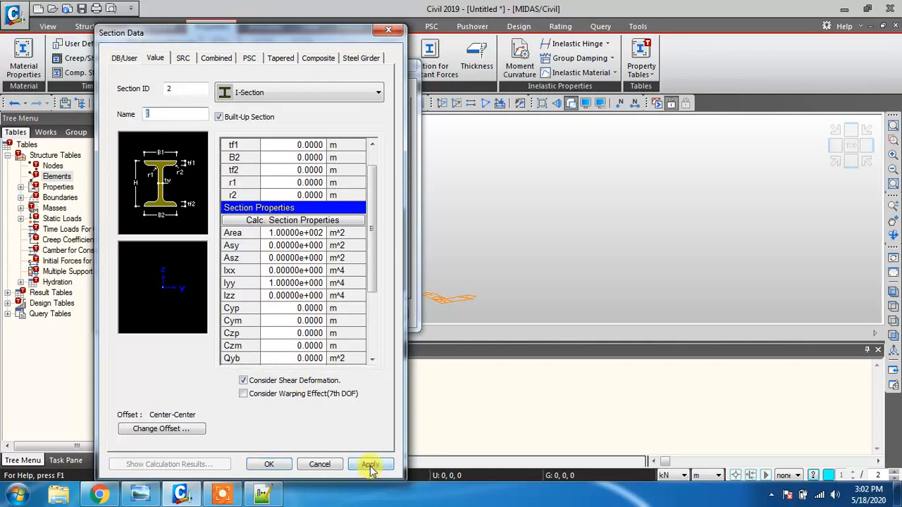
Step: Check the member stiffnesses in the frame drawing and name the second value-based I-Section 1.5I
{"action": "left_click_drag", "start_coordinate": [242, 31], "coordinate": [378, 37]}
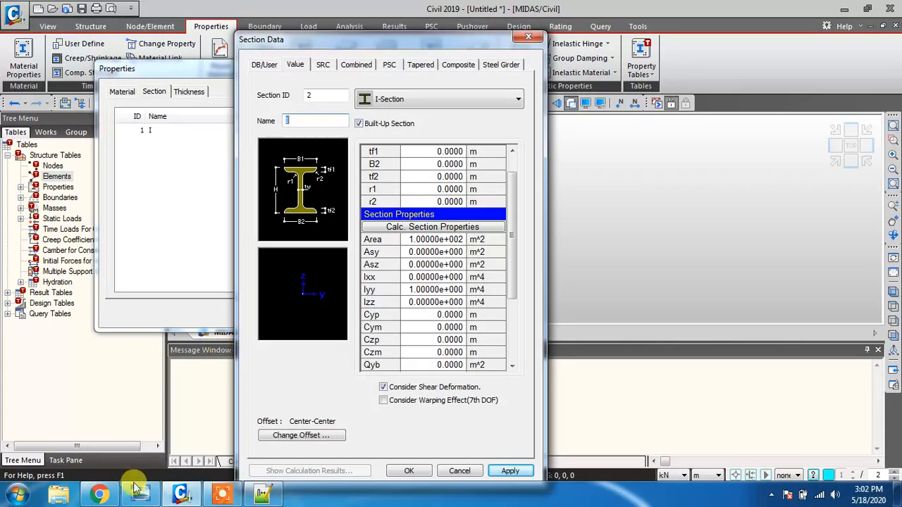
{"action": "left_click", "coordinate": [138, 495]}
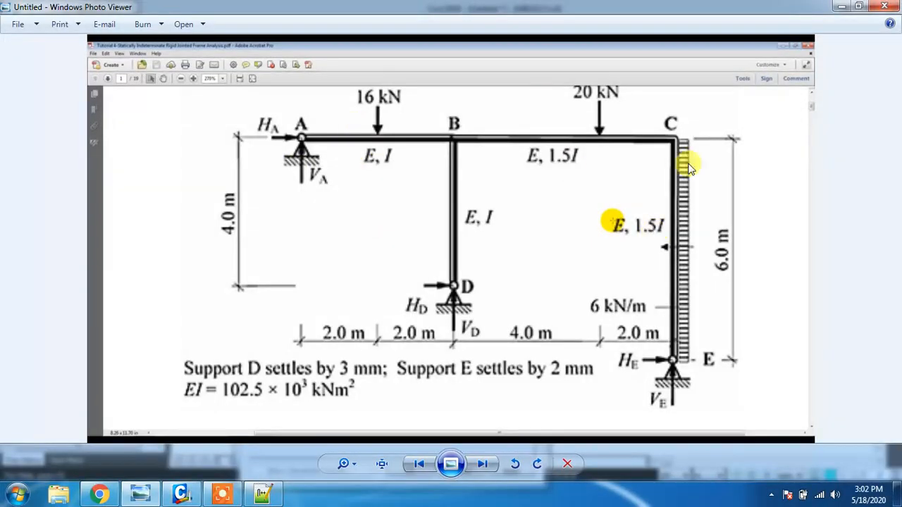
{"action": "left_click", "coordinate": [843, 7]}
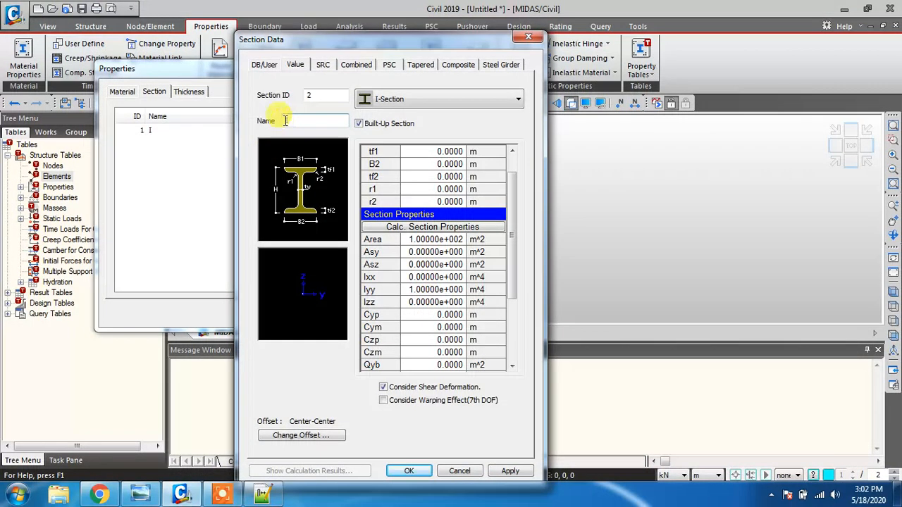
{"action": "type", "text": "1.5"}
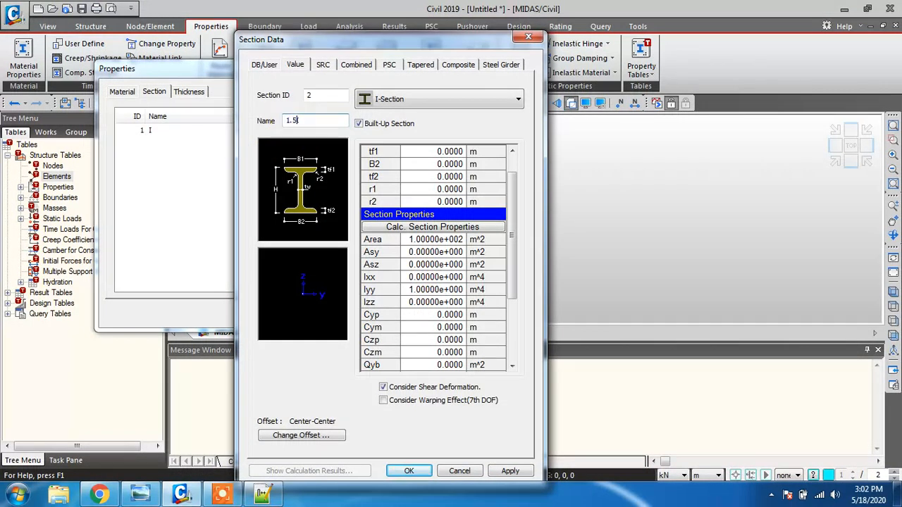
{"action": "type", "text": "I"}
Step: Set section 1.5I's Iyy to 1.5 m^4, add the section, and finish defining the section properties
{"action": "left_click", "coordinate": [433, 240]}
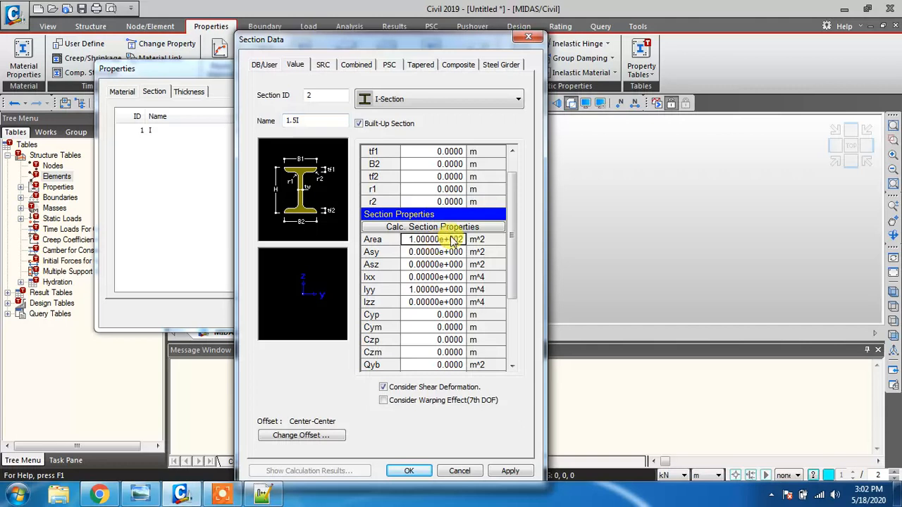
{"action": "double_click", "coordinate": [438, 289]}
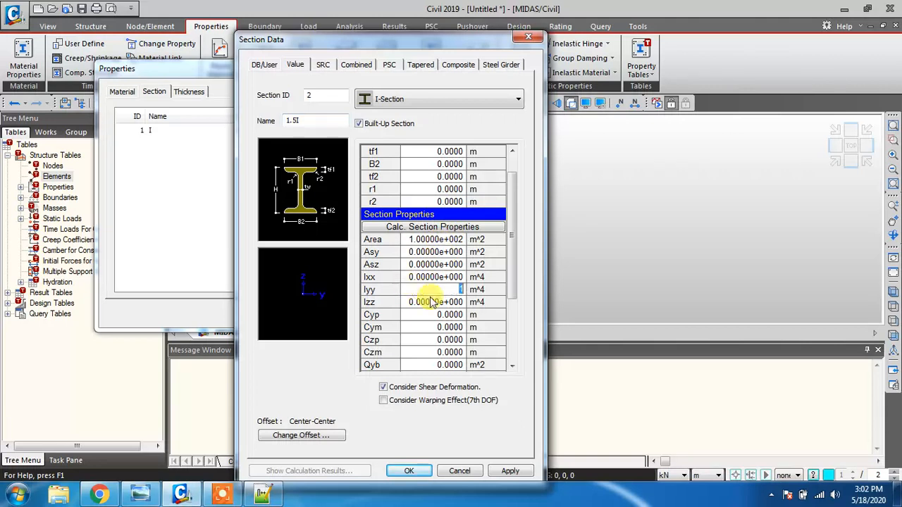
{"action": "type", "text": "1.5"}
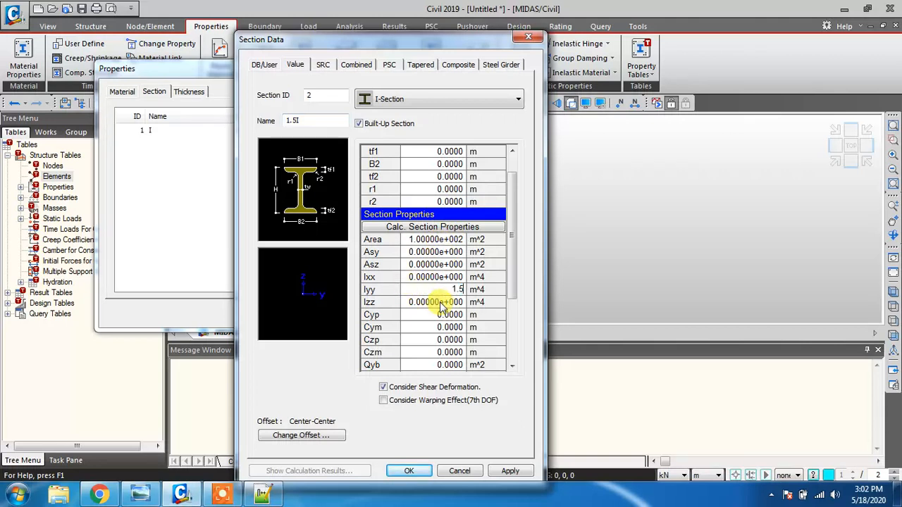
{"action": "left_click", "coordinate": [496, 471]}
{"action": "left_click", "coordinate": [500, 471]}
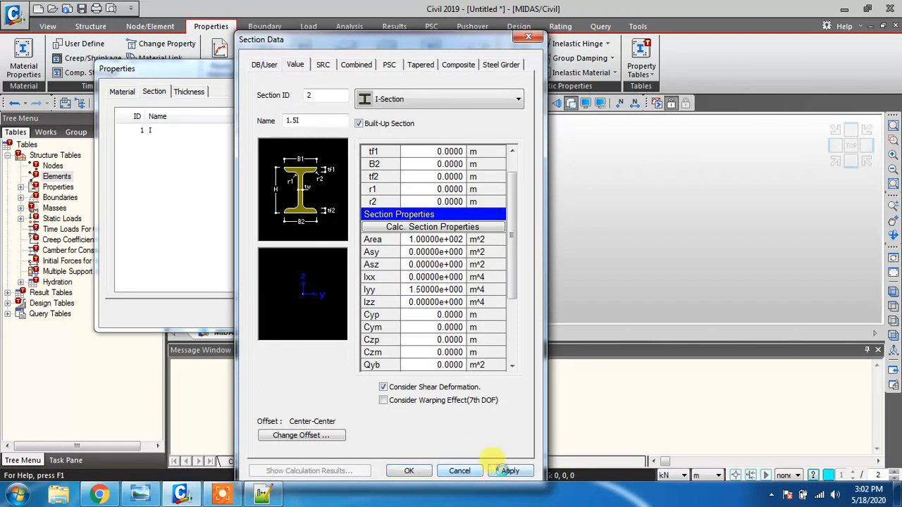
{"action": "left_click", "coordinate": [458, 472]}
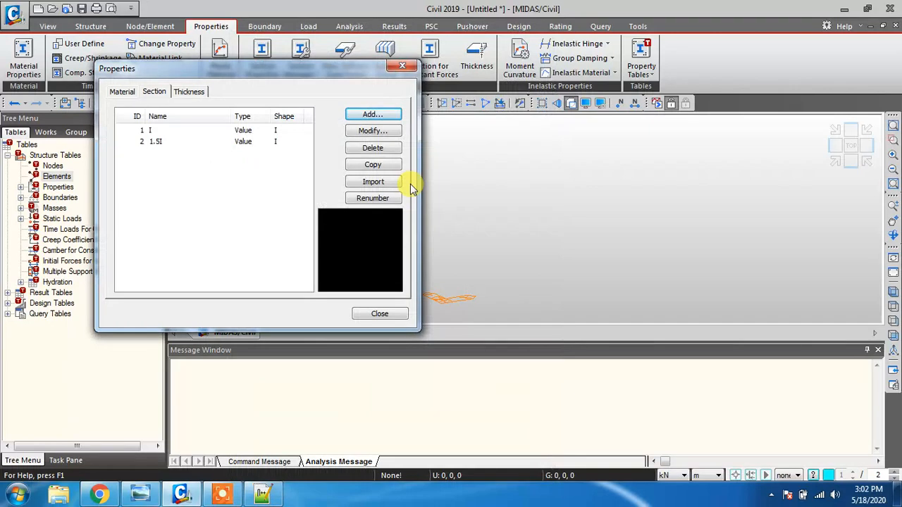
{"action": "left_click", "coordinate": [397, 317]}
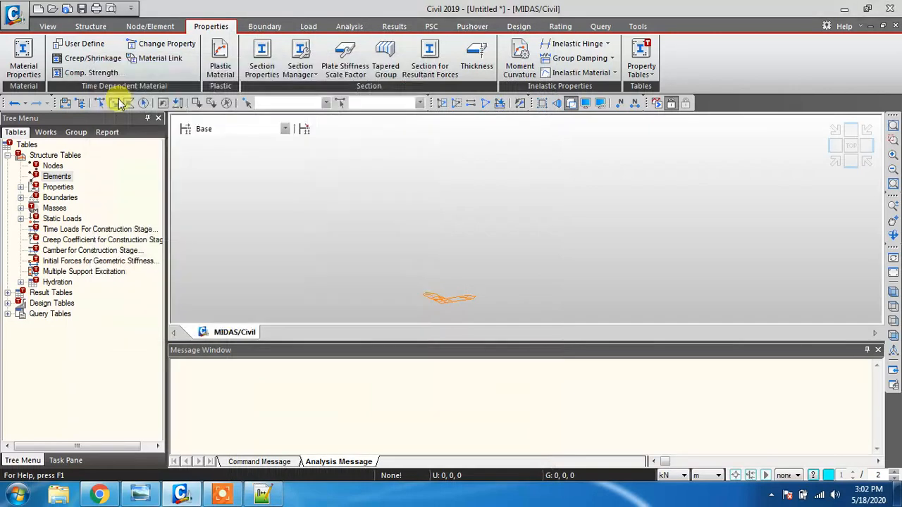
Step: Set the model's structure type for the planar frame
{"action": "left_click", "coordinate": [116, 103]}
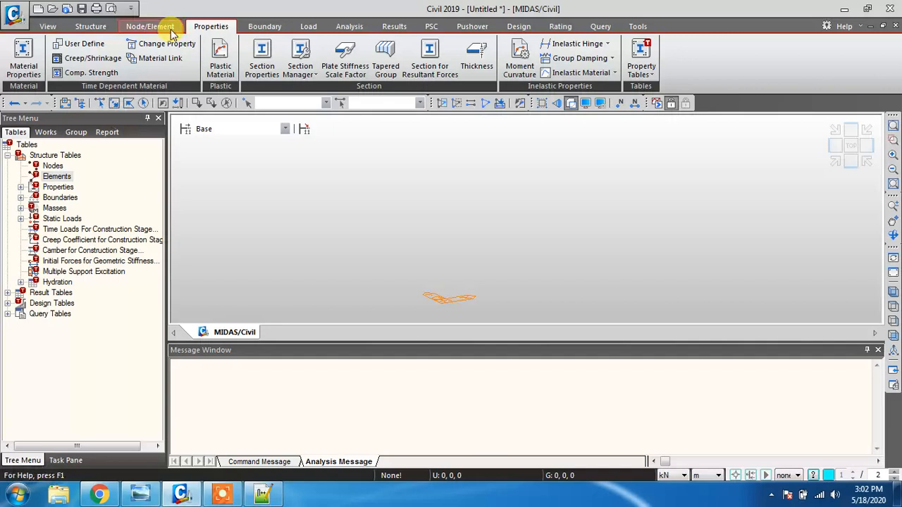
{"action": "left_click", "coordinate": [90, 26]}
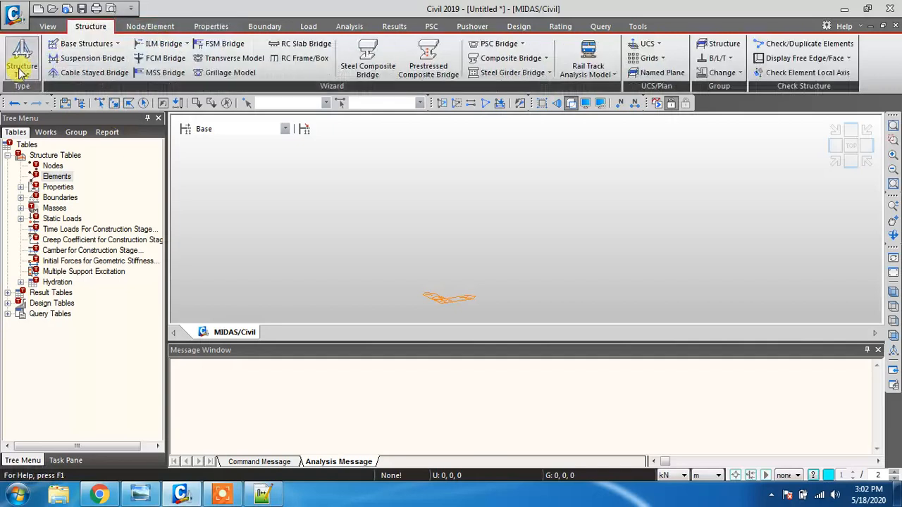
{"action": "left_click", "coordinate": [22, 58]}
{"action": "left_click", "coordinate": [359, 148]}
{"action": "left_click", "coordinate": [511, 360]}
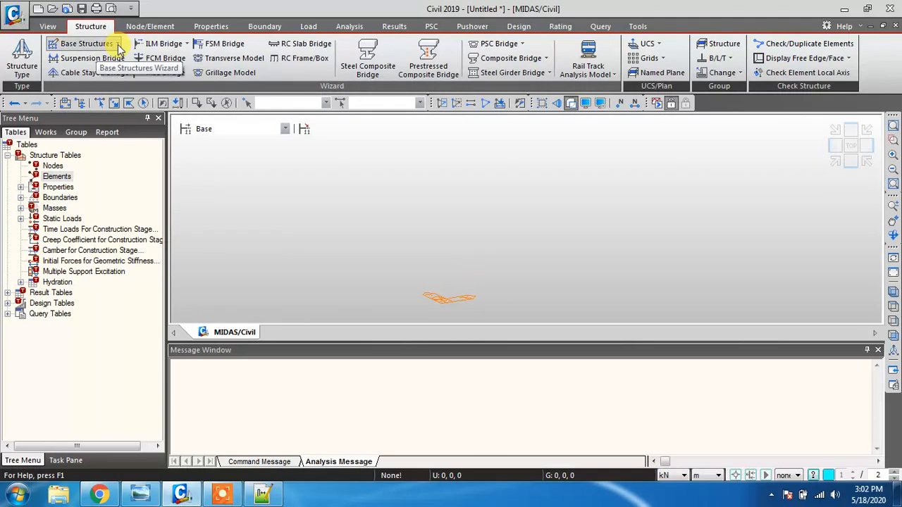
Step: Define the top beam ABC in the Beam Wizard with distances 2,2,4,2 m taken from the frame drawing
{"action": "left_click", "coordinate": [140, 493]}
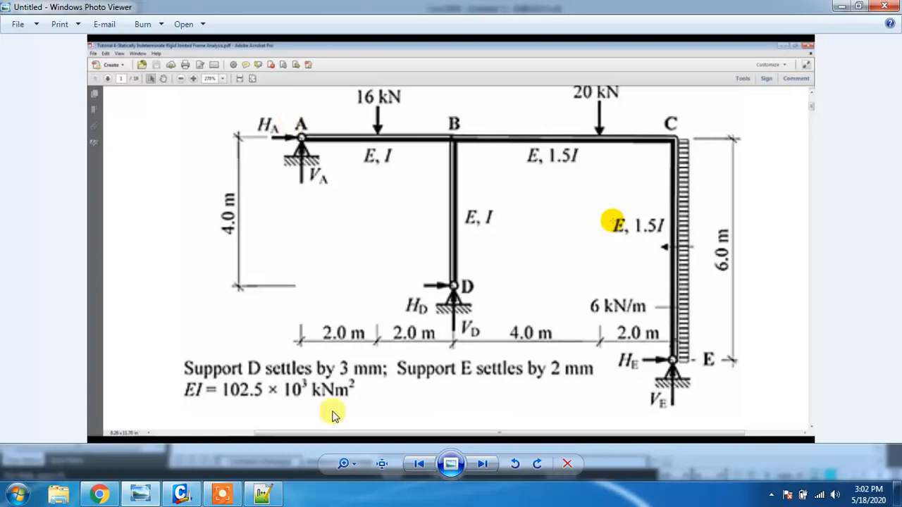
{"action": "mouse_move", "coordinate": [189, 494]}
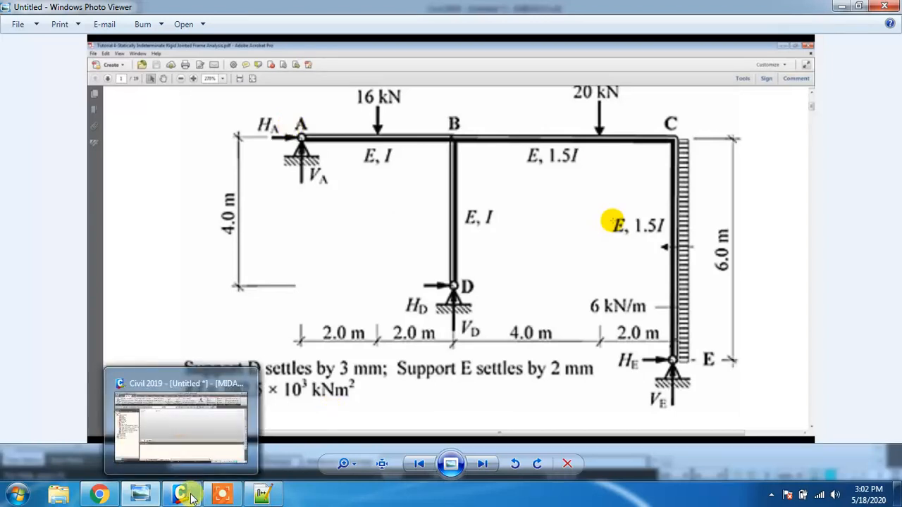
{"action": "left_click", "coordinate": [222, 494]}
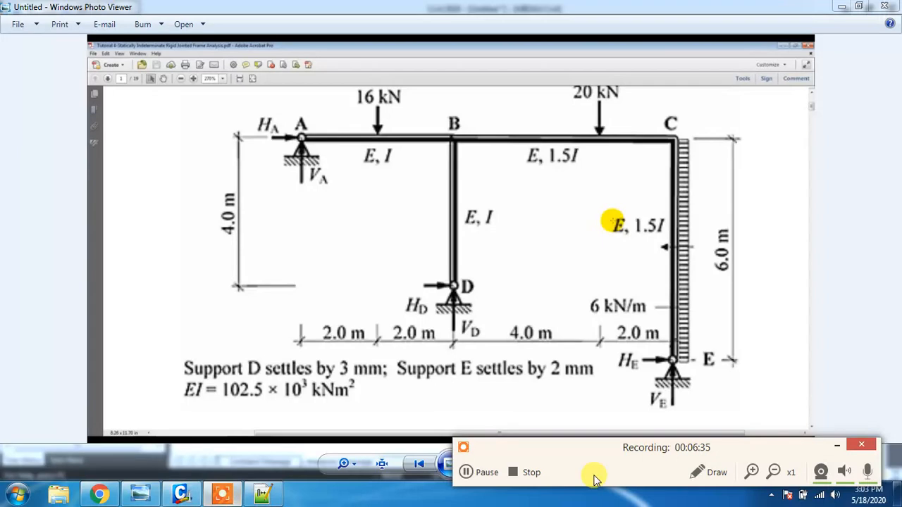
{"action": "left_click", "coordinate": [837, 446]}
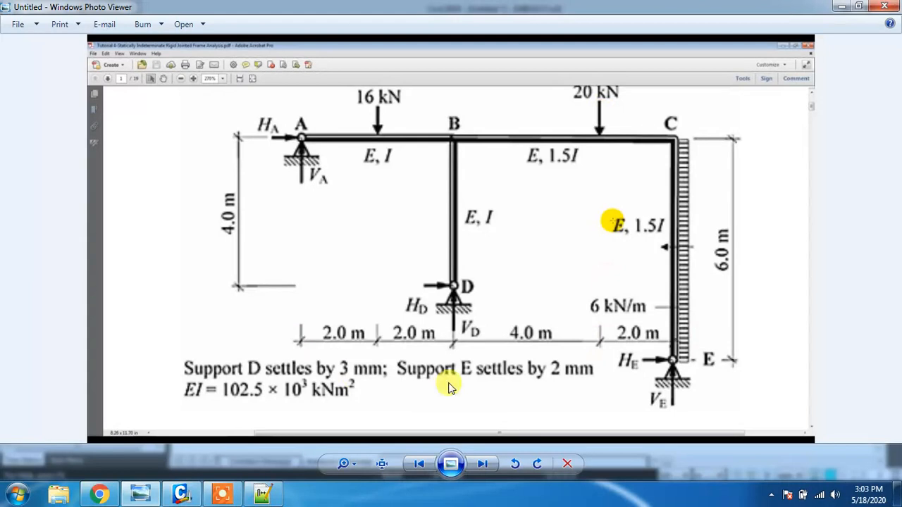
{"action": "left_click", "coordinate": [841, 7]}
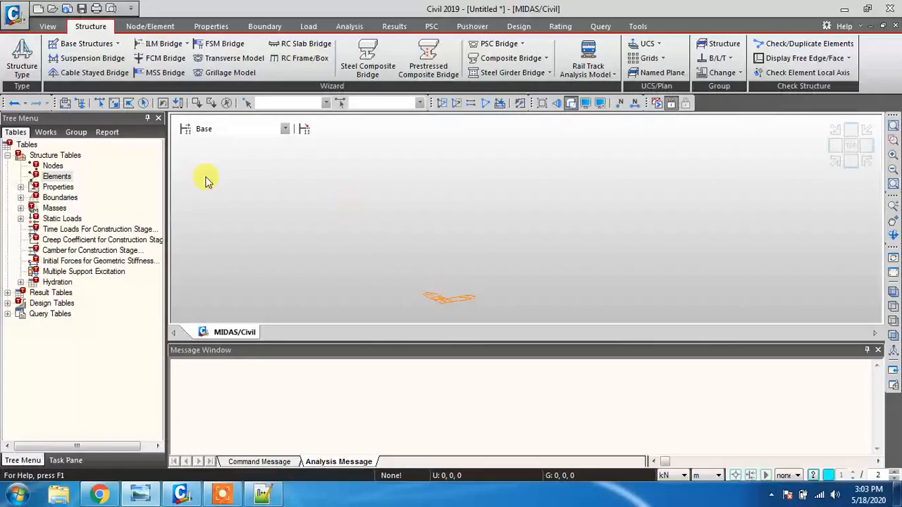
{"action": "left_click", "coordinate": [106, 44]}
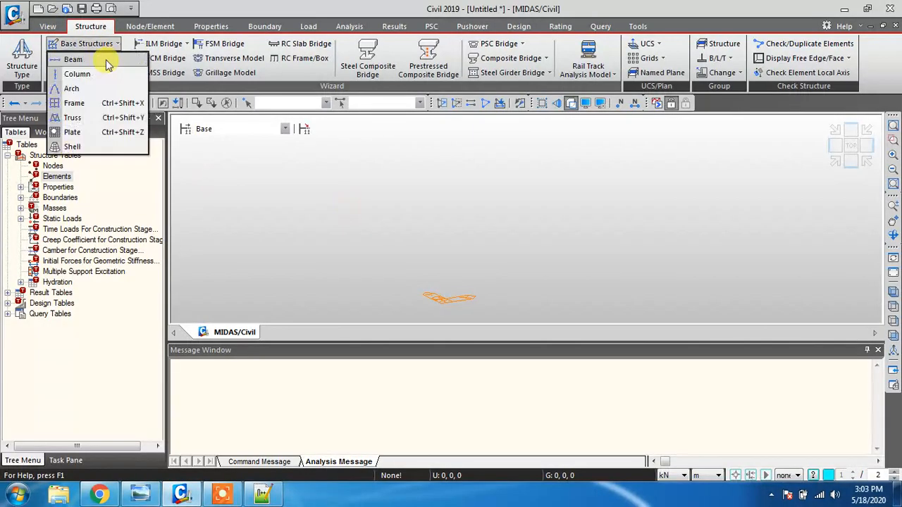
{"action": "left_click", "coordinate": [103, 62]}
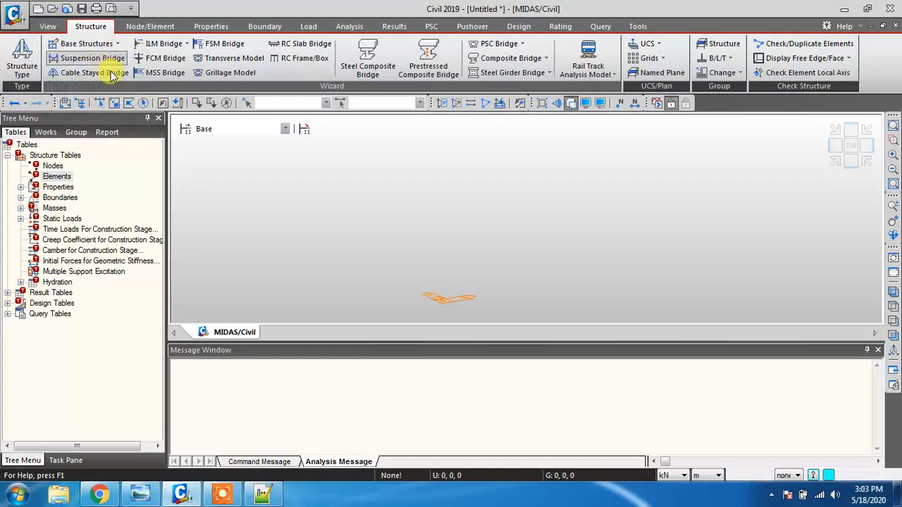
{"action": "left_click", "coordinate": [160, 63]}
{"action": "type", "text": "2,2,"}
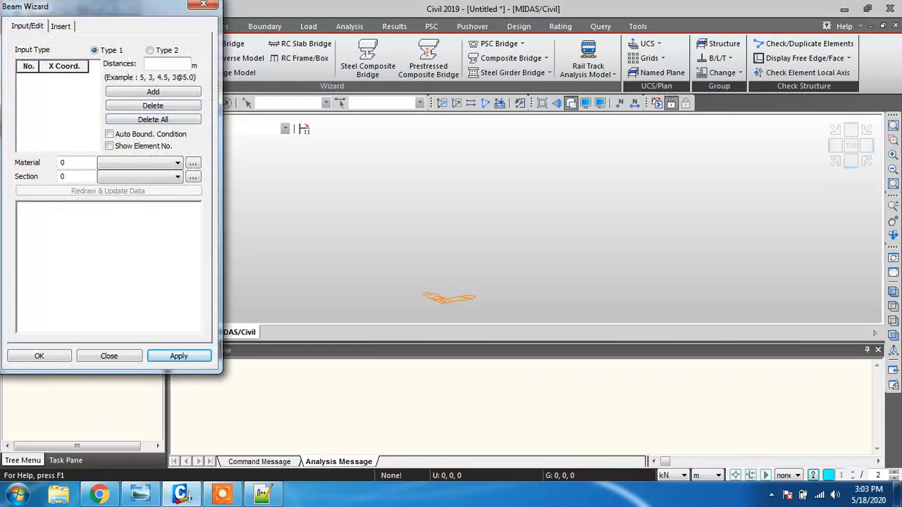
{"action": "type", "text": "4,2"}
{"action": "left_click", "coordinate": [190, 93]}
Step: Assign material Mat1 and section I to the wizard beam and generate it in the model
{"action": "left_click", "coordinate": [166, 163]}
{"action": "left_click", "coordinate": [147, 175]}
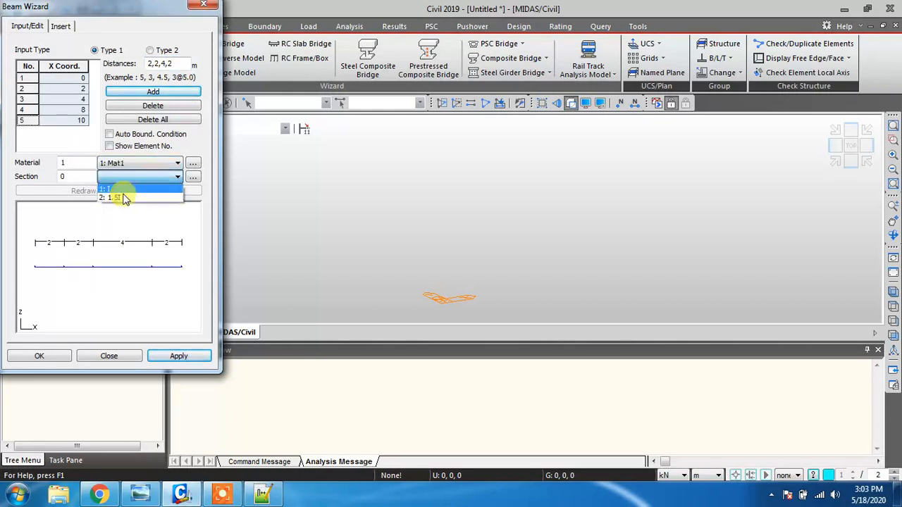
{"action": "left_click", "coordinate": [127, 192]}
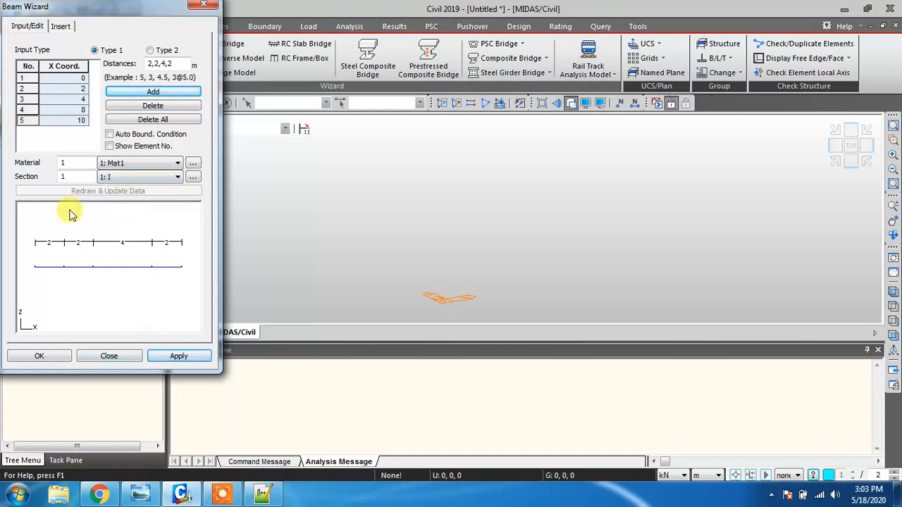
{"action": "left_click", "coordinate": [169, 355]}
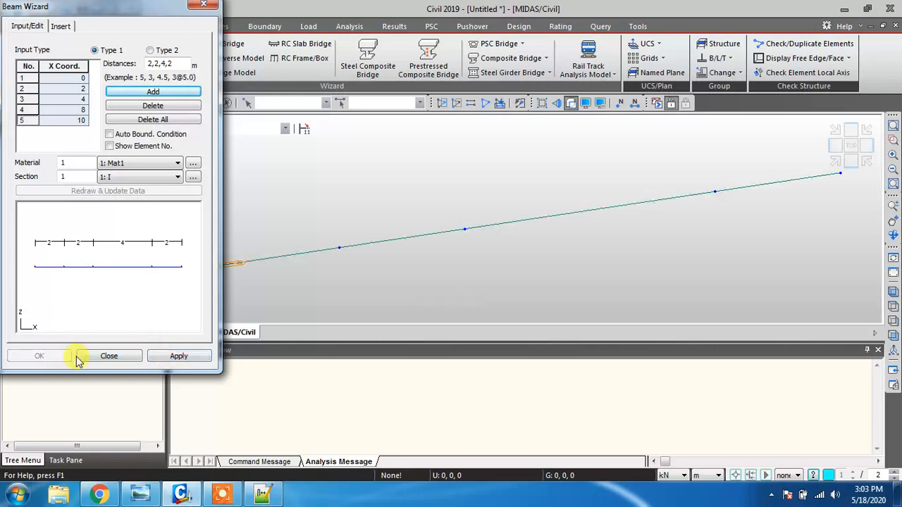
{"action": "left_click", "coordinate": [67, 355]}
Step: Show the beam in front view with node numbers, and check the column dimensions in the frame drawing
{"action": "left_click", "coordinate": [893, 337]}
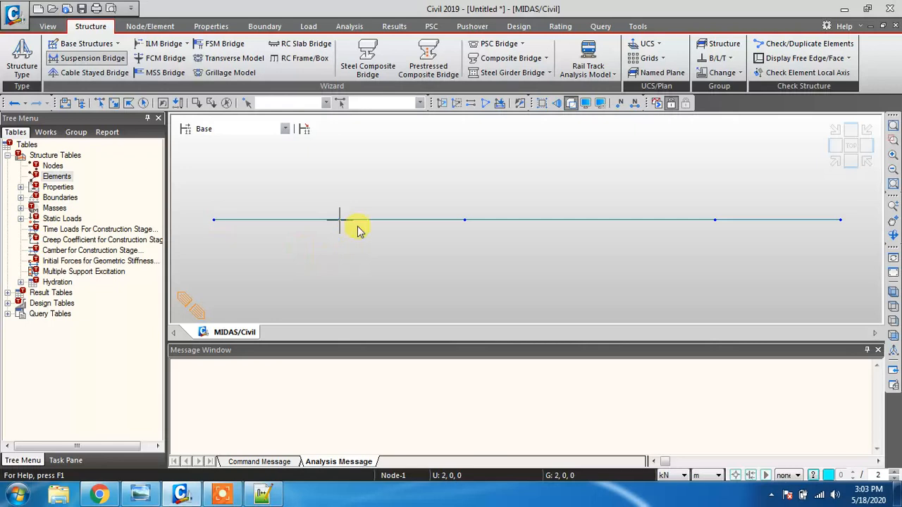
{"action": "left_click", "coordinate": [620, 104]}
{"action": "left_click", "coordinate": [144, 494]}
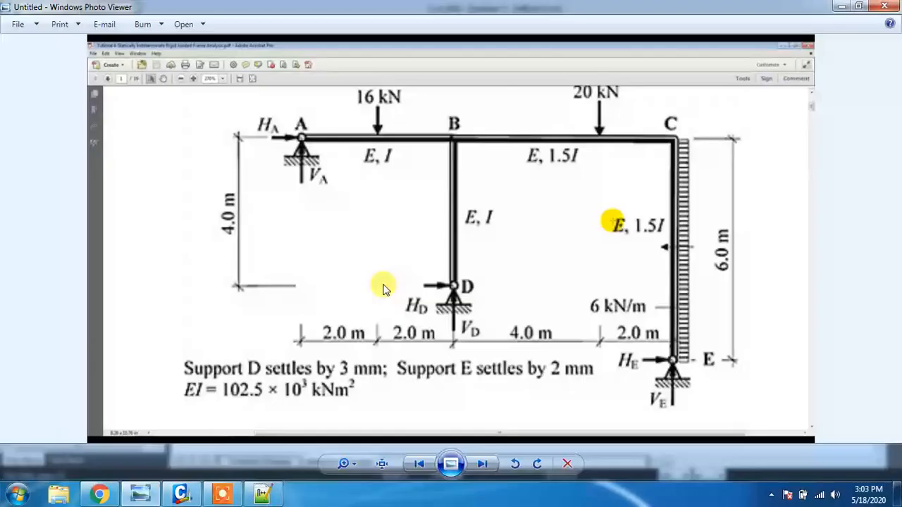
{"action": "left_click", "coordinate": [841, 7]}
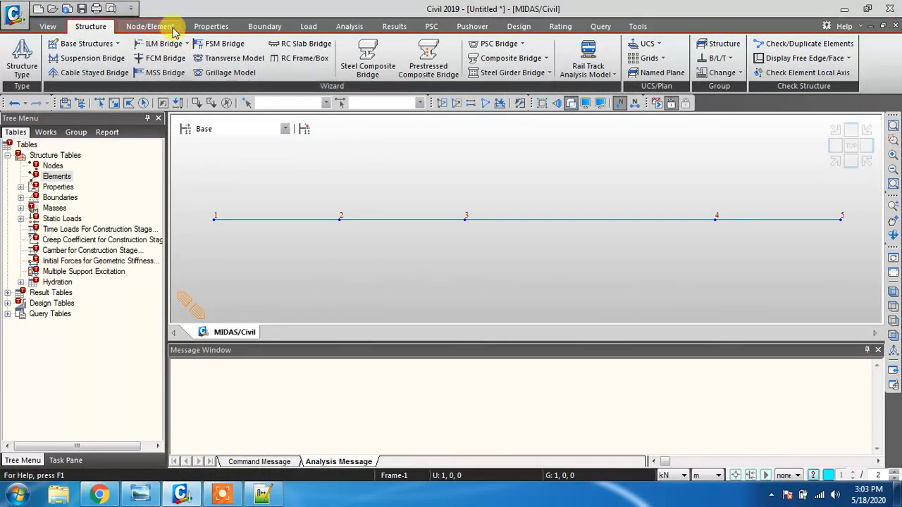
Step: Extrude node 3 by 0,0,-4 m into a beam element with material Mat1 and section I, matching column BD in the frame drawing
{"action": "left_click", "coordinate": [150, 27]}
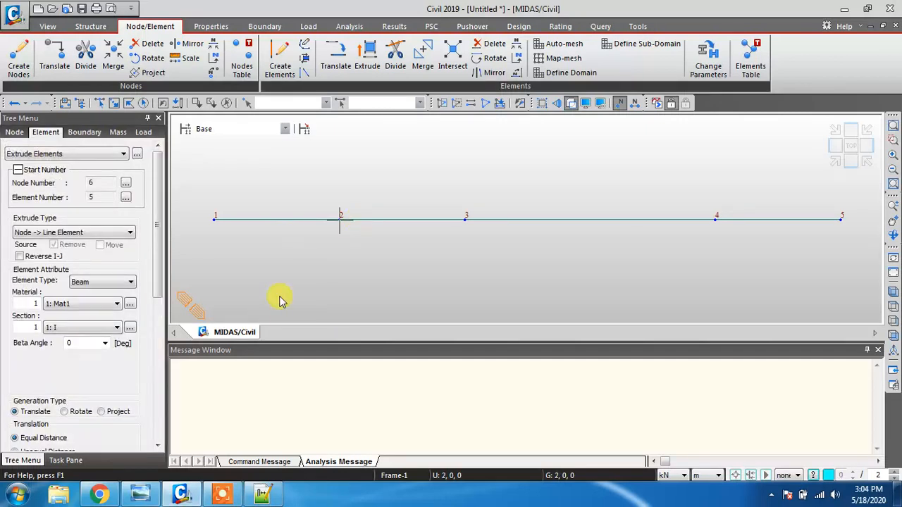
{"action": "left_click", "coordinate": [490, 263]}
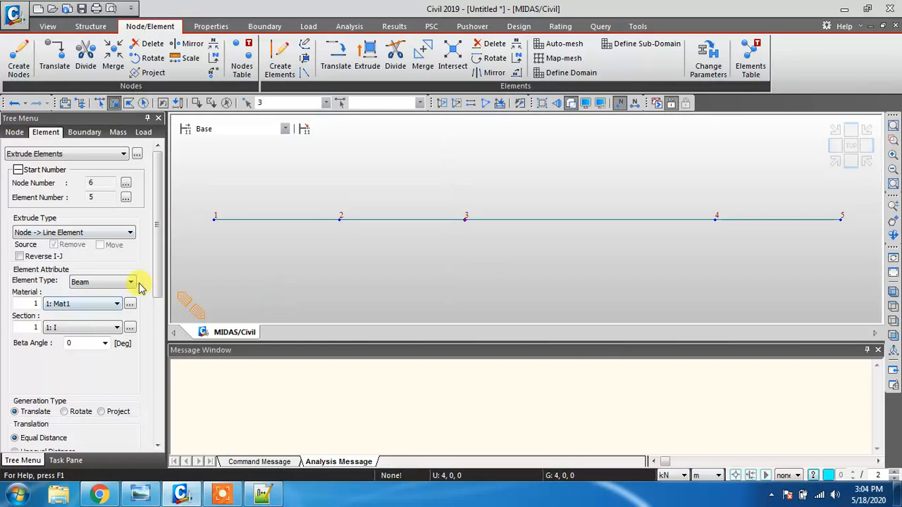
{"action": "left_click_drag", "start_coordinate": [159, 275], "coordinate": [154, 326]}
{"action": "left_click", "coordinate": [104, 307]}
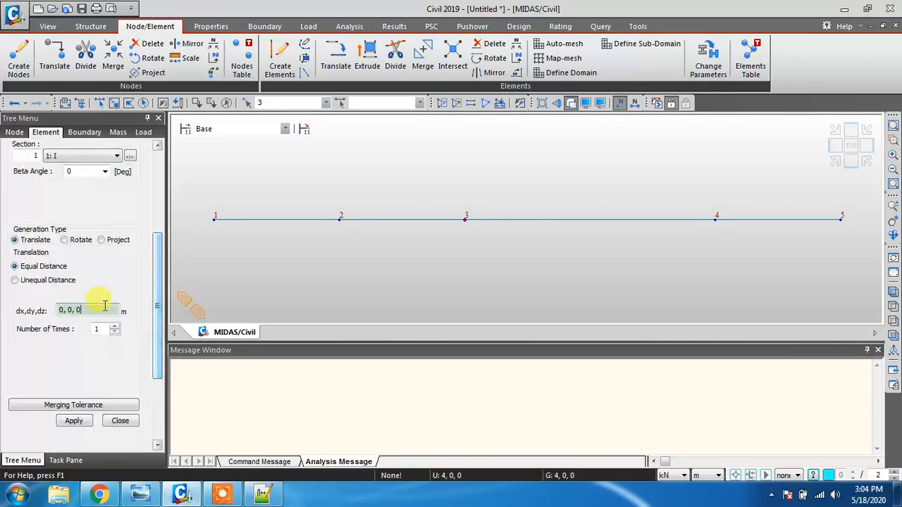
{"action": "left_click_drag", "start_coordinate": [159, 294], "coordinate": [157, 289]}
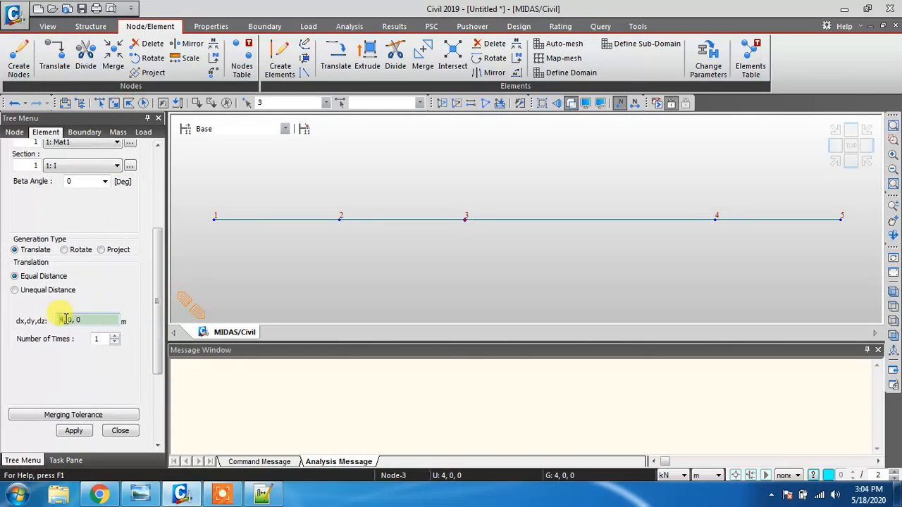
{"action": "left_click", "coordinate": [465, 219]}
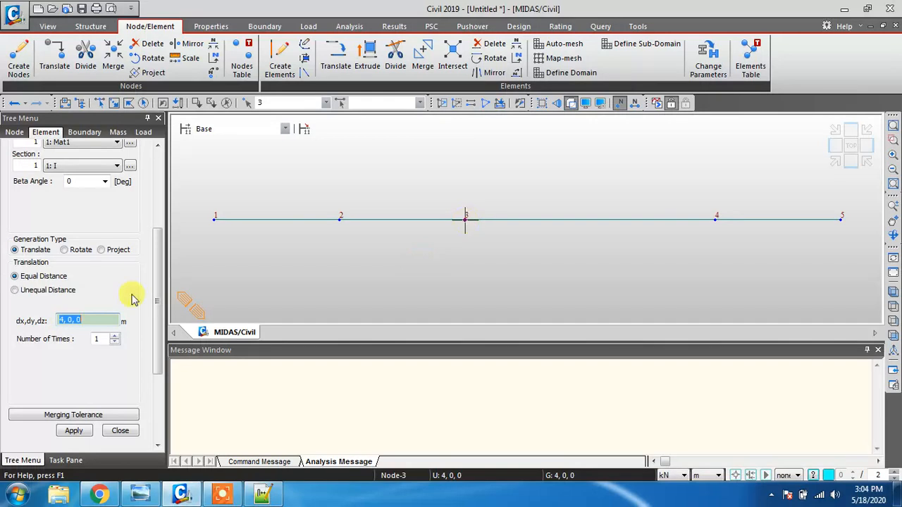
{"action": "left_click", "coordinate": [92, 320]}
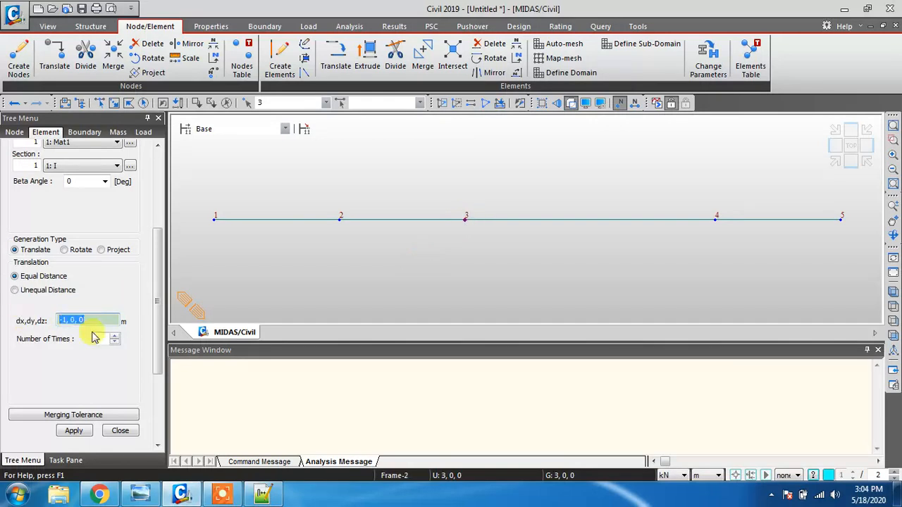
{"action": "left_click_drag", "start_coordinate": [153, 301], "coordinate": [167, 216]}
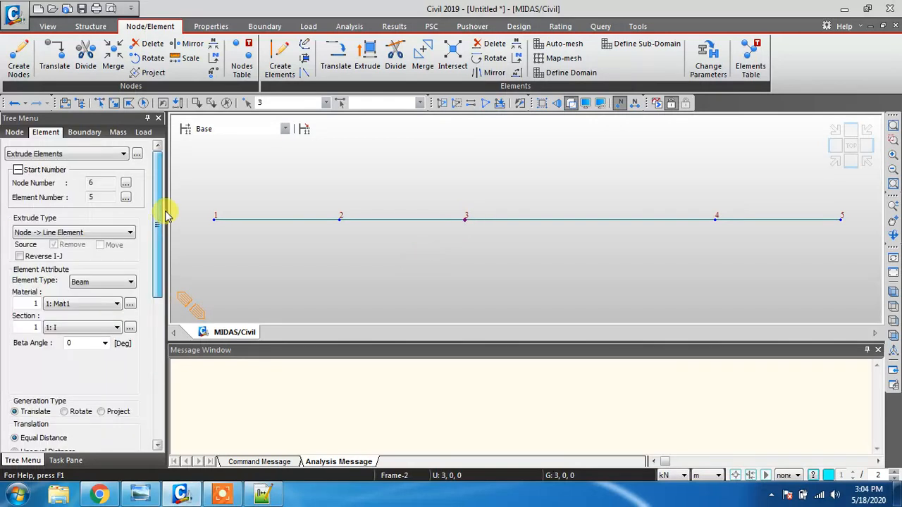
{"action": "left_click", "coordinate": [140, 493]}
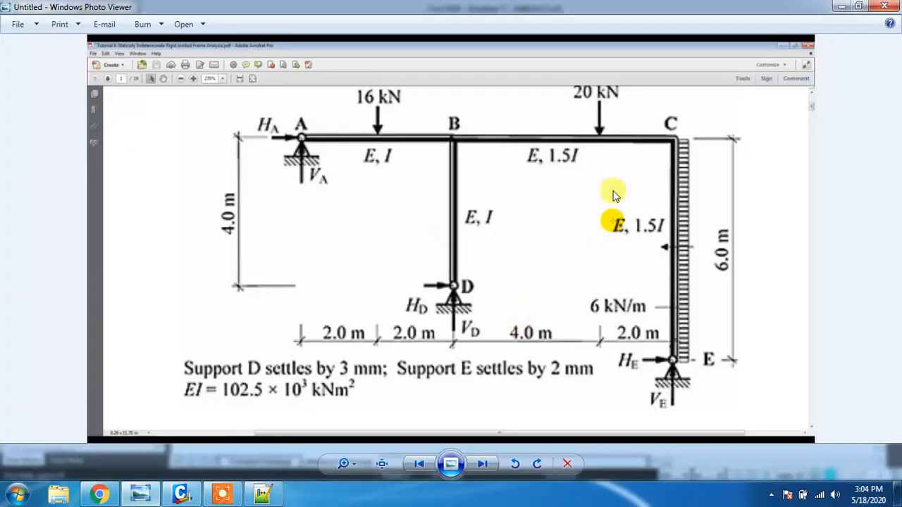
{"action": "left_click", "coordinate": [841, 6]}
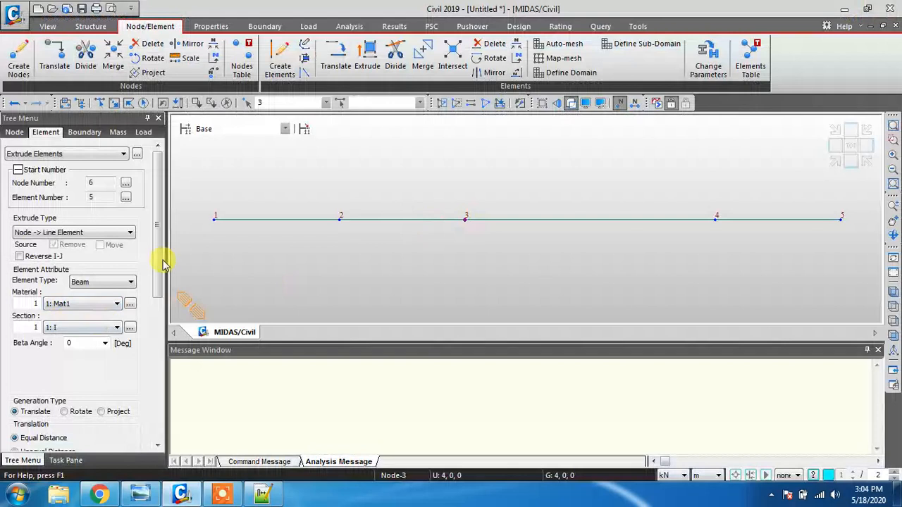
{"action": "scroll", "coordinate": [156, 259], "scroll_direction": "down", "scroll_amount": 5}
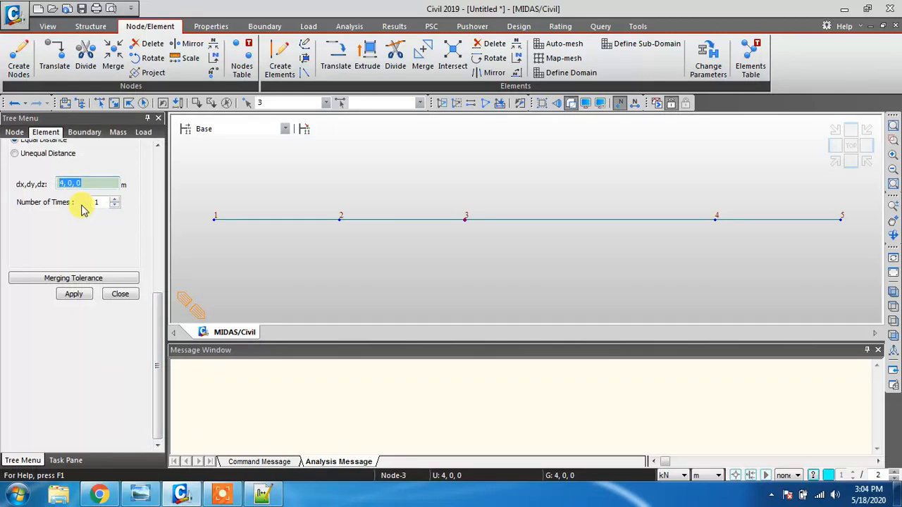
{"action": "type", "text": "0,0,-4"}
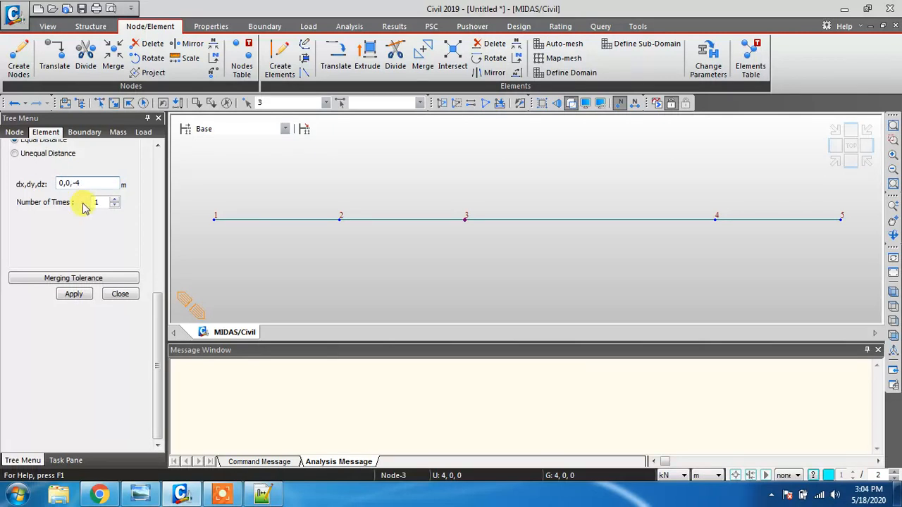
{"action": "left_click", "coordinate": [76, 297]}
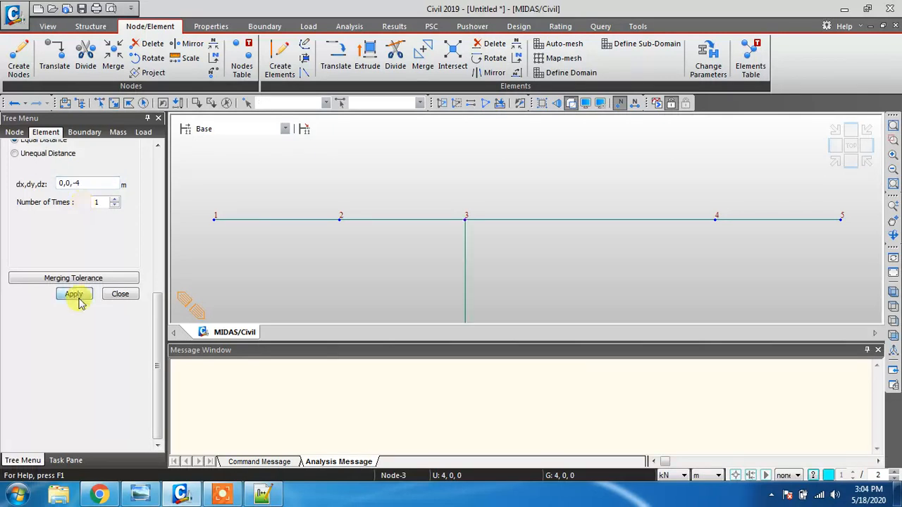
{"action": "left_click", "coordinate": [121, 295]}
{"action": "scroll", "coordinate": [455, 255], "scroll_direction": "down", "scroll_amount": 4}
{"action": "scroll", "coordinate": [461, 258], "scroll_direction": "down", "scroll_amount": 3}
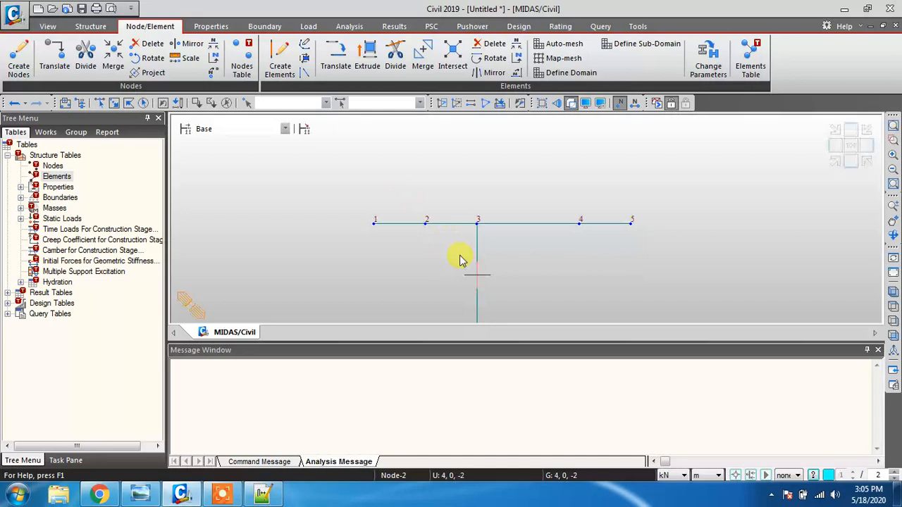
{"action": "middle_click_drag", "start_coordinate": [507, 276], "coordinate": [483, 193]}
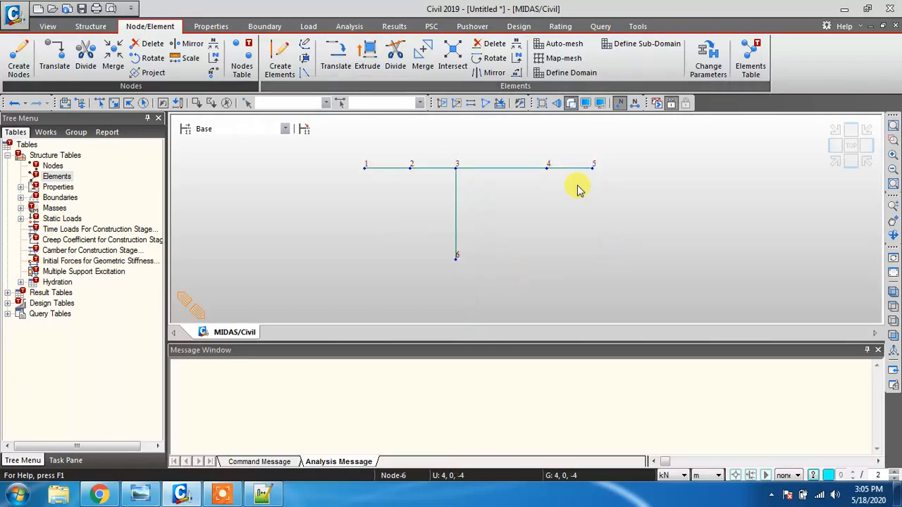
Step: Check column CE in the frame drawing and extrude node 5 by 0, 0, -6 m into a beam element
{"action": "left_click", "coordinate": [200, 497]}
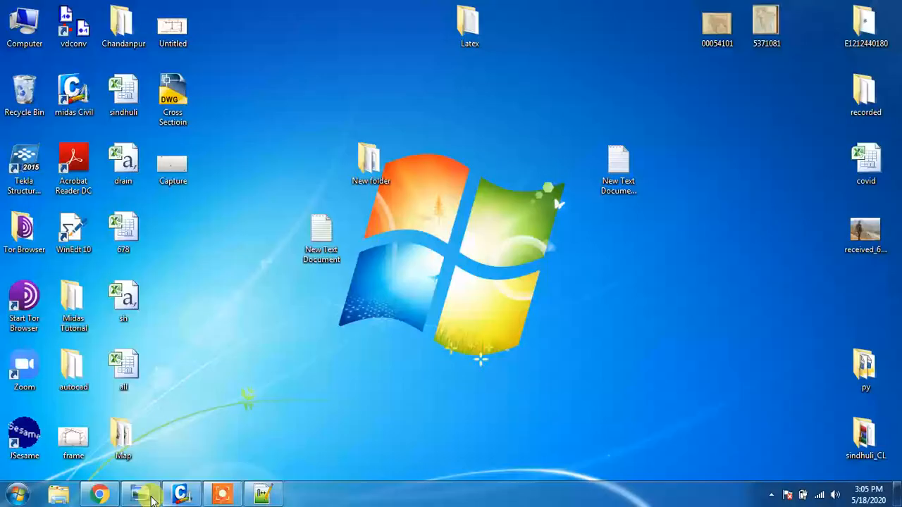
{"action": "left_click", "coordinate": [140, 493]}
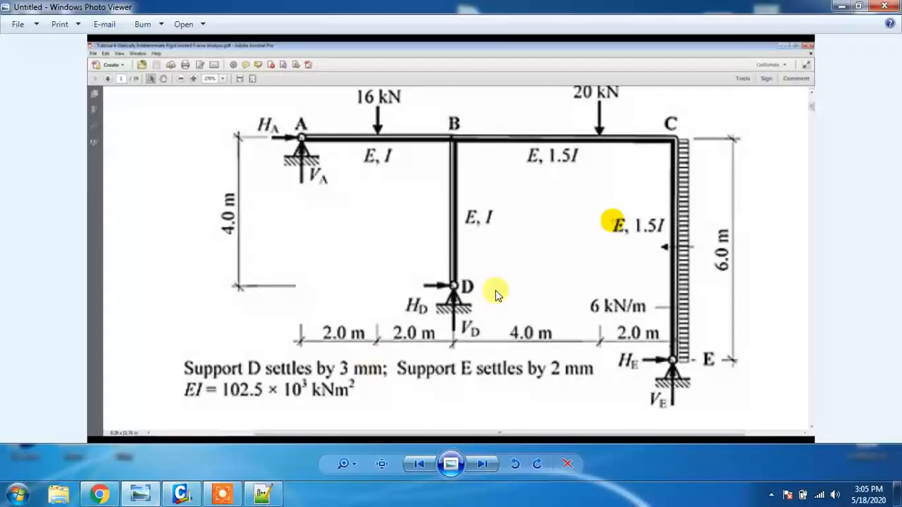
{"action": "left_click", "coordinate": [840, 6]}
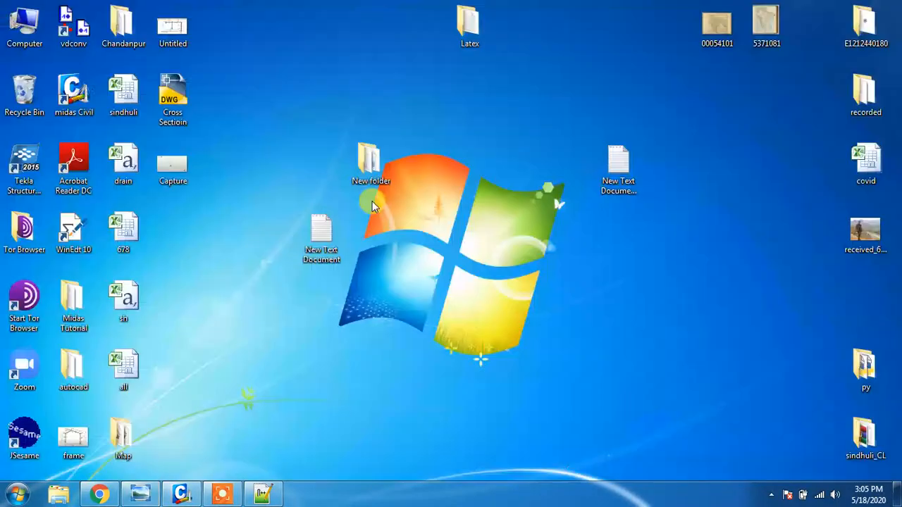
{"action": "left_click", "coordinate": [202, 497]}
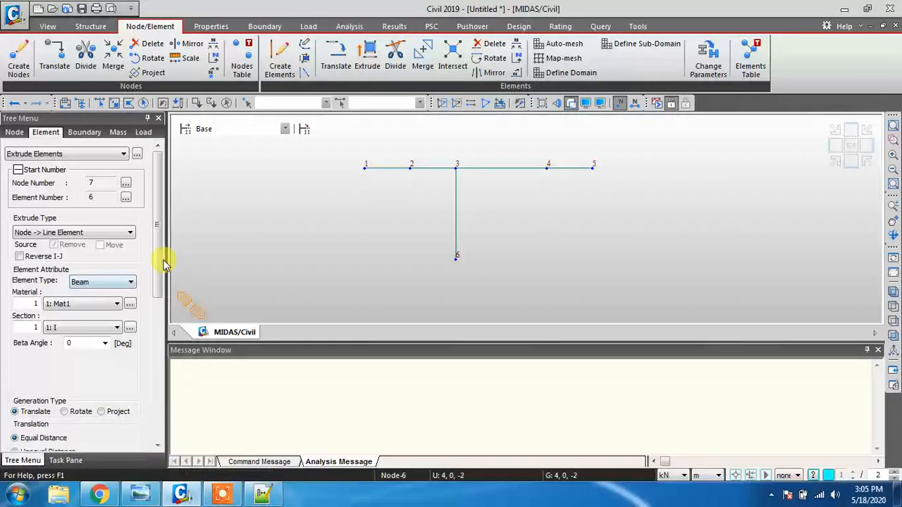
{"action": "left_click_drag", "start_coordinate": [157, 251], "coordinate": [148, 338]}
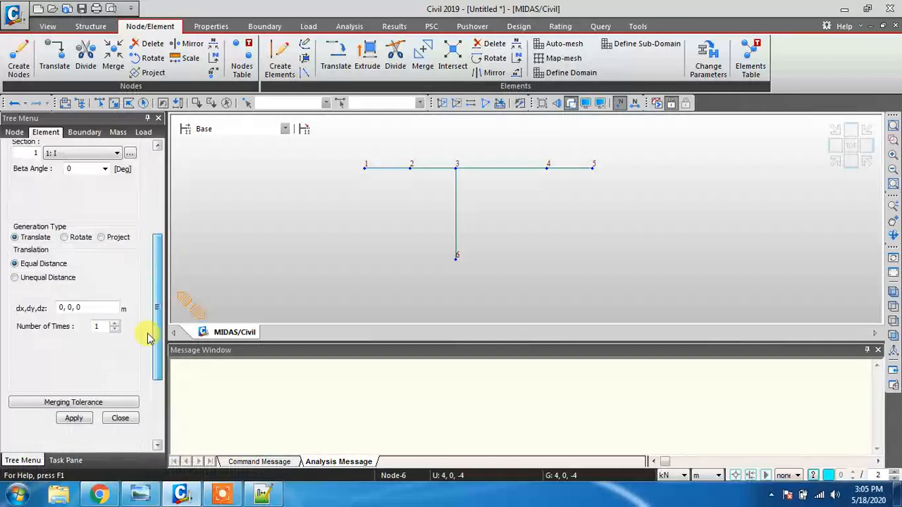
{"action": "left_click", "coordinate": [120, 106]}
{"action": "left_click_drag", "start_coordinate": [582, 126], "coordinate": [602, 194]}
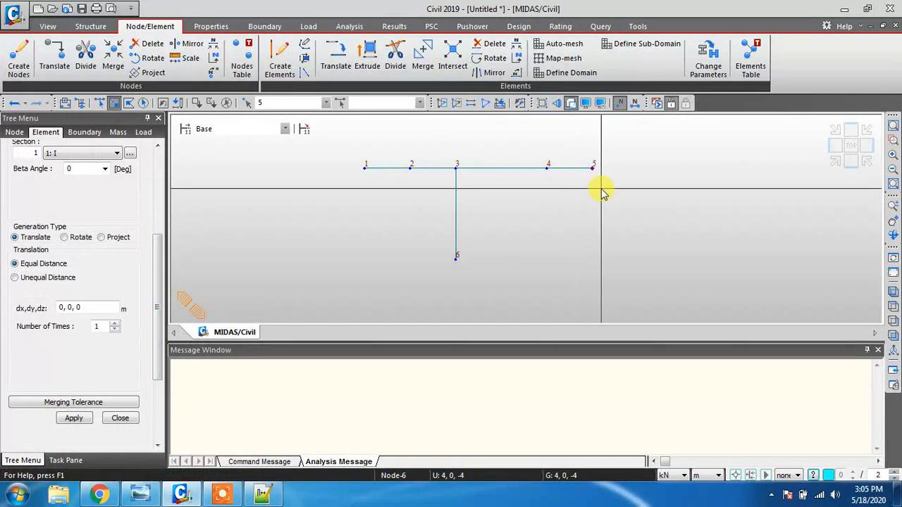
{"action": "left_click", "coordinate": [88, 308]}
{"action": "type", "text": "0, 0, -6"}
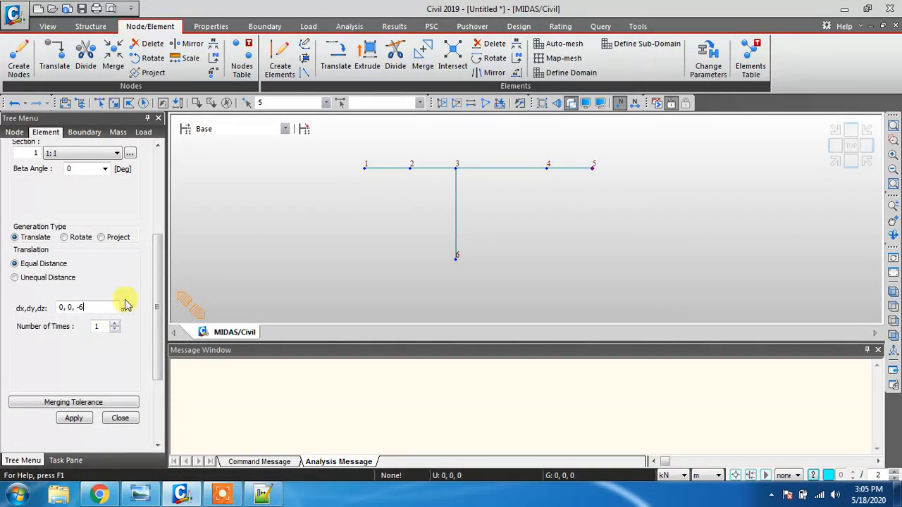
{"action": "left_click", "coordinate": [74, 418]}
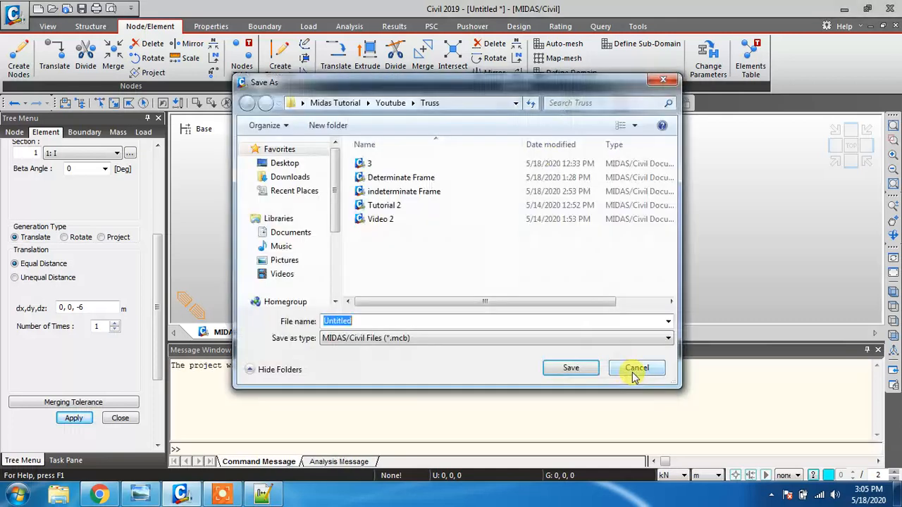
{"action": "left_click", "coordinate": [633, 373]}
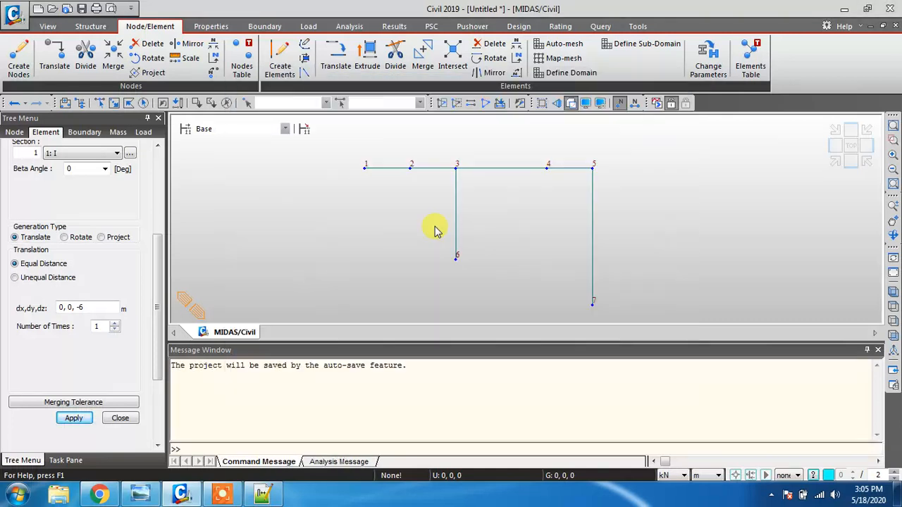
{"action": "left_click", "coordinate": [120, 419]}
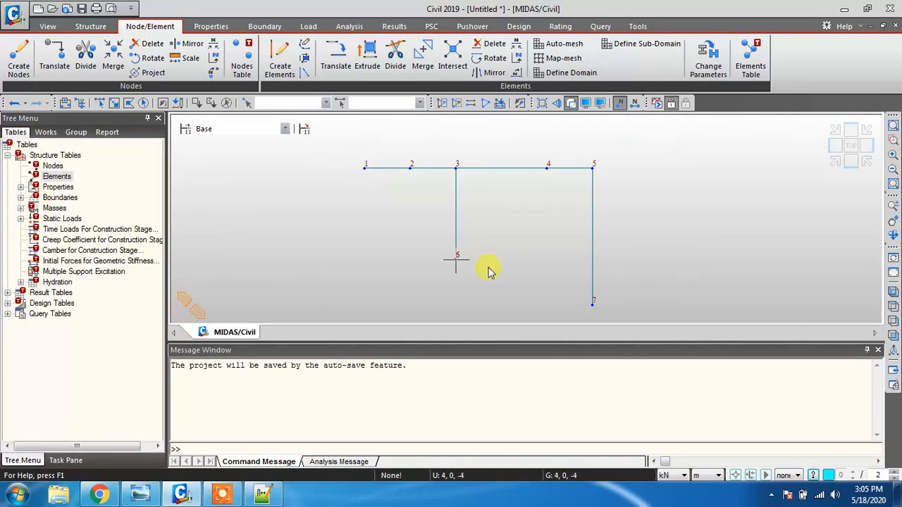
Step: Add supports restraining Dx and Dz at nodes 1, 6 and 7, following supports A, D and E in the frame drawing
{"action": "left_click", "coordinate": [155, 495]}
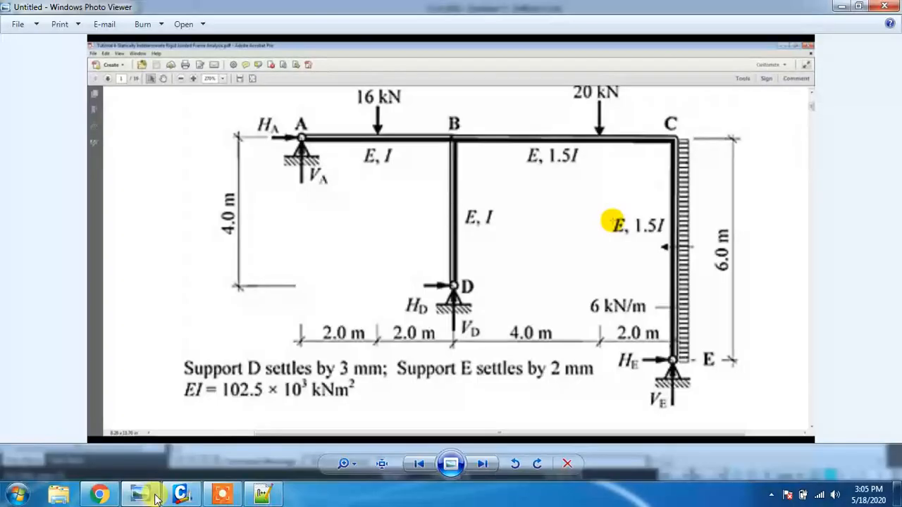
{"action": "left_click", "coordinate": [155, 495]}
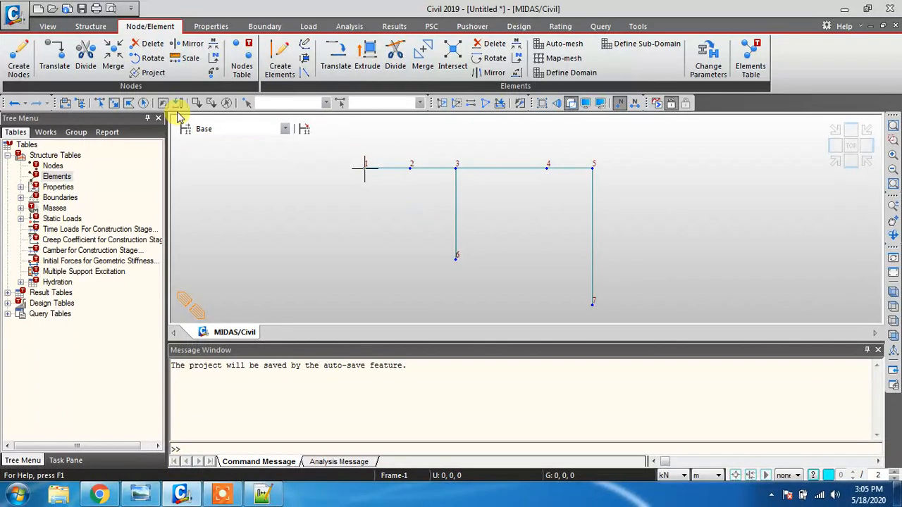
{"action": "left_click", "coordinate": [115, 102]}
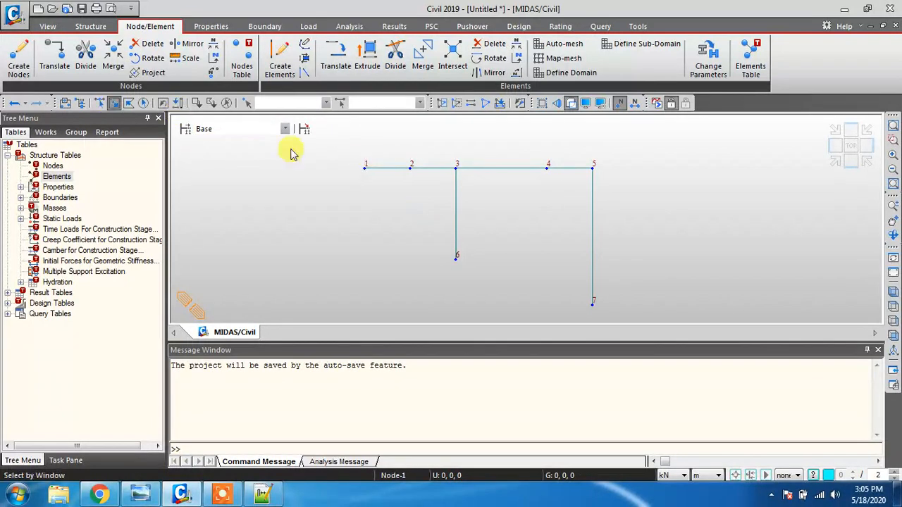
{"action": "left_click", "coordinate": [365, 167]}
{"action": "left_click", "coordinate": [456, 258]}
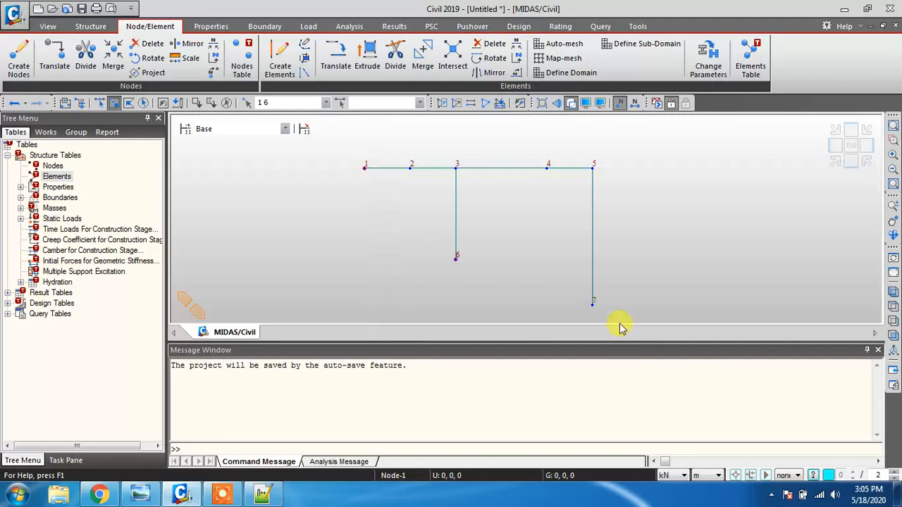
{"action": "left_click", "coordinate": [592, 304]}
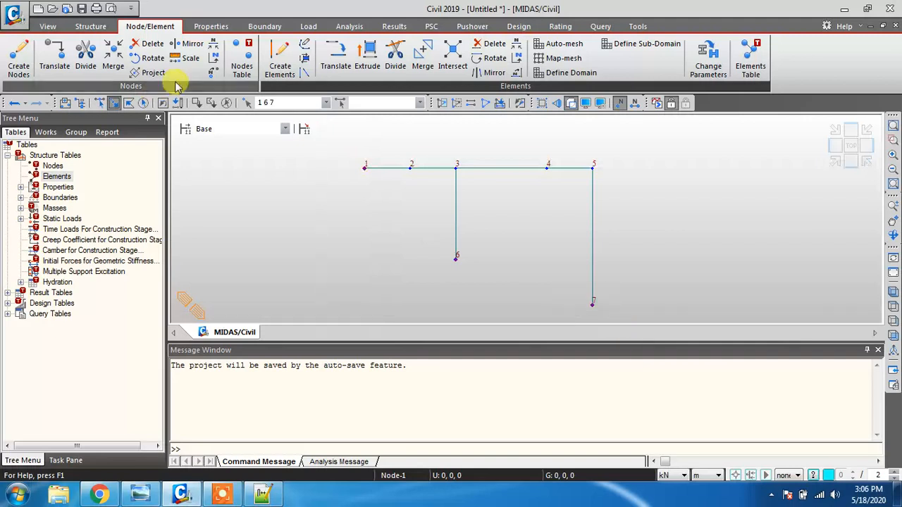
{"action": "left_click", "coordinate": [268, 26]}
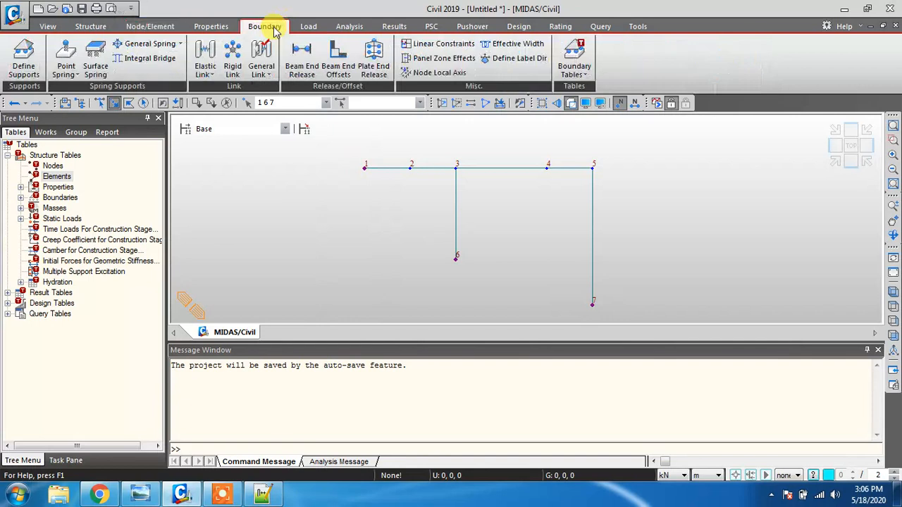
{"action": "left_click", "coordinate": [24, 59]}
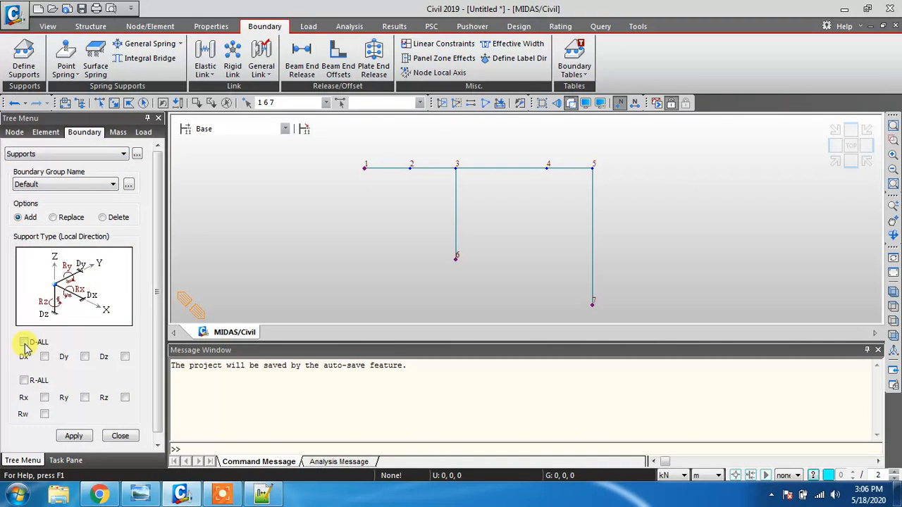
{"action": "left_click", "coordinate": [45, 356]}
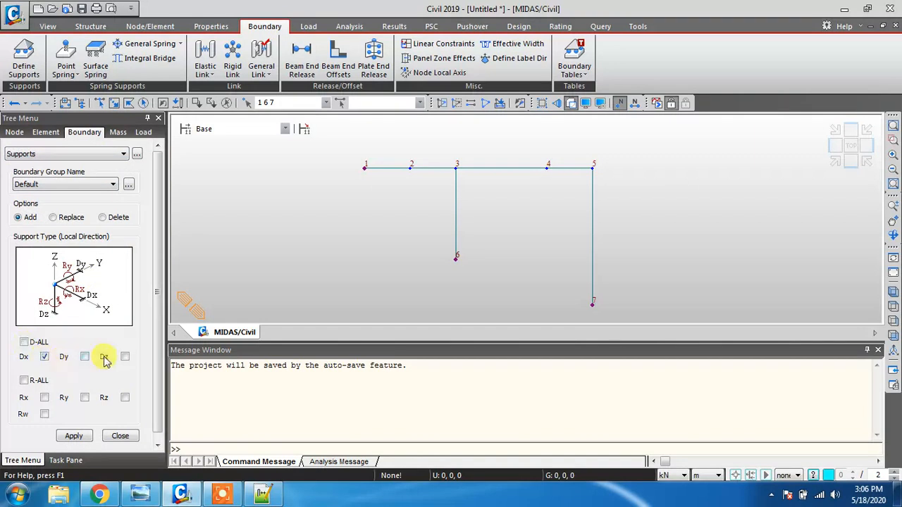
{"action": "left_click", "coordinate": [125, 357]}
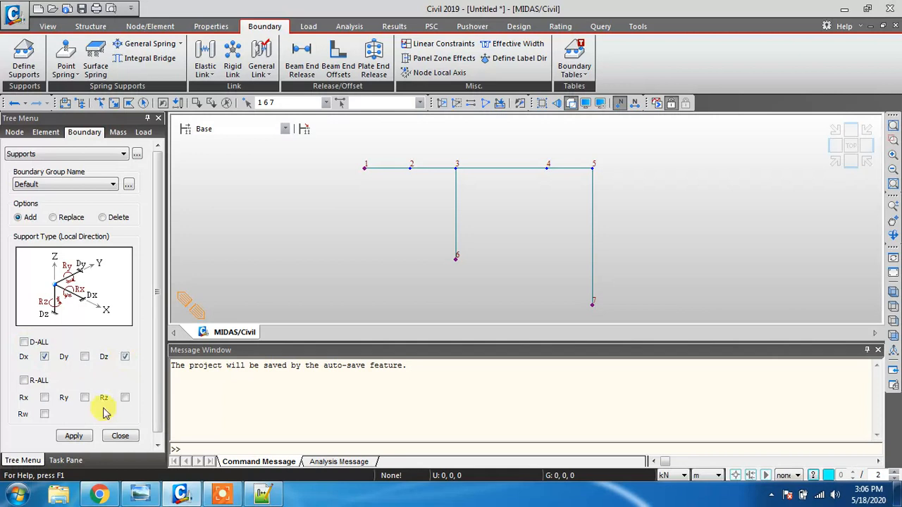
{"action": "left_click", "coordinate": [68, 437]}
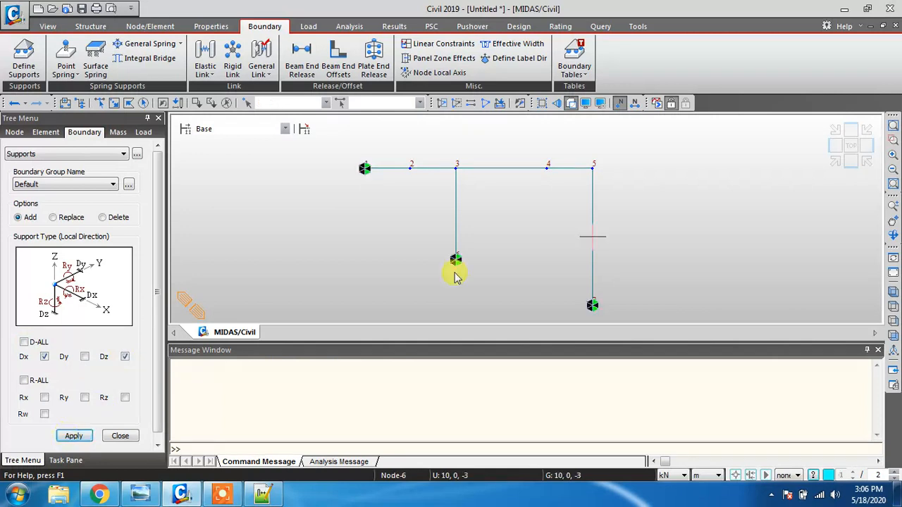
{"action": "left_click", "coordinate": [119, 436]}
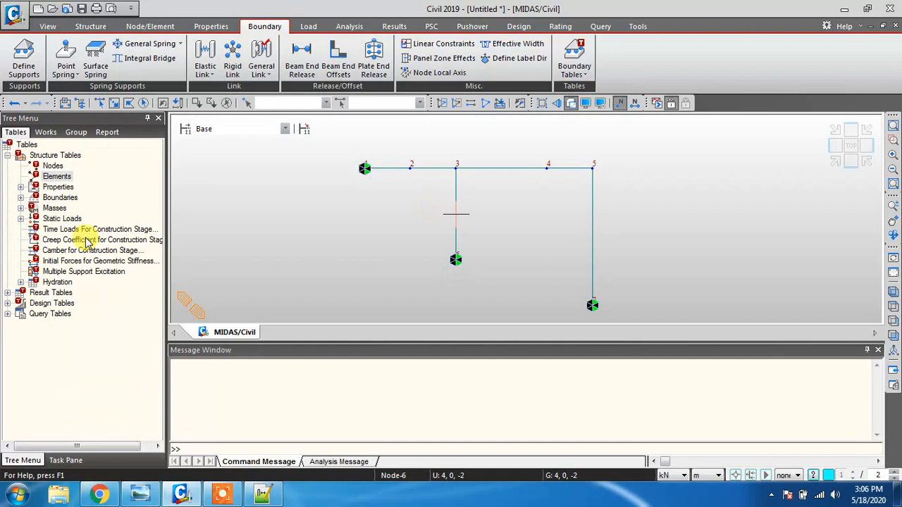
Step: Highlight the elements that use section I to examine the section assignments in the model
{"action": "left_click", "coordinate": [46, 133]}
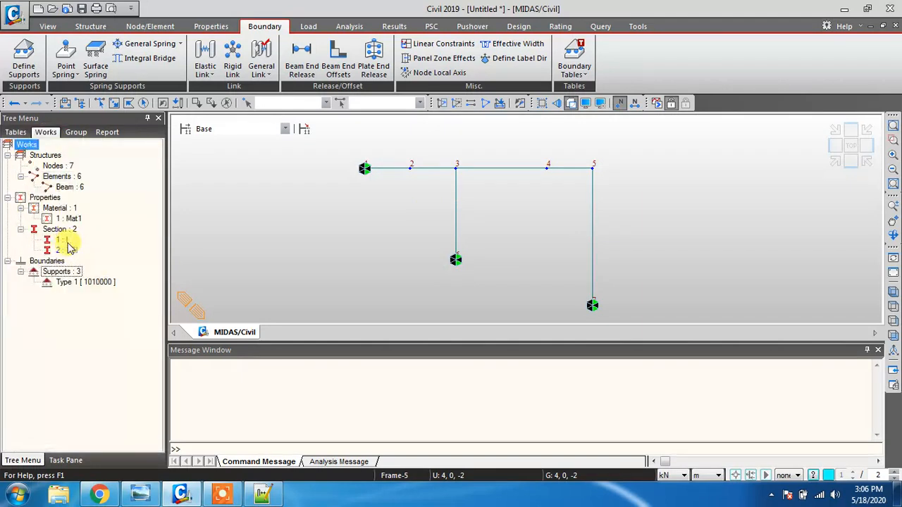
{"action": "left_click", "coordinate": [67, 241]}
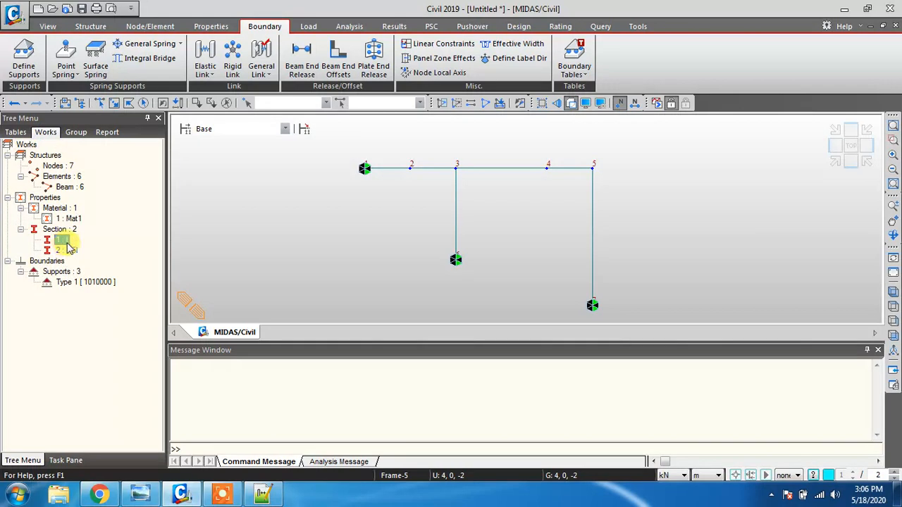
{"action": "left_click", "coordinate": [69, 229]}
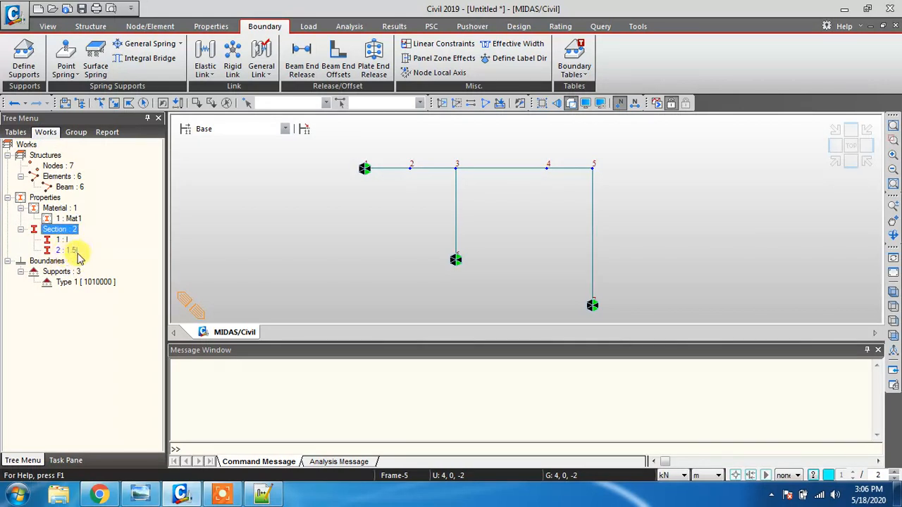
{"action": "left_click", "coordinate": [72, 251]}
{"action": "left_click", "coordinate": [66, 241]}
{"action": "left_click", "coordinate": [75, 253]}
{"action": "left_click", "coordinate": [66, 241]}
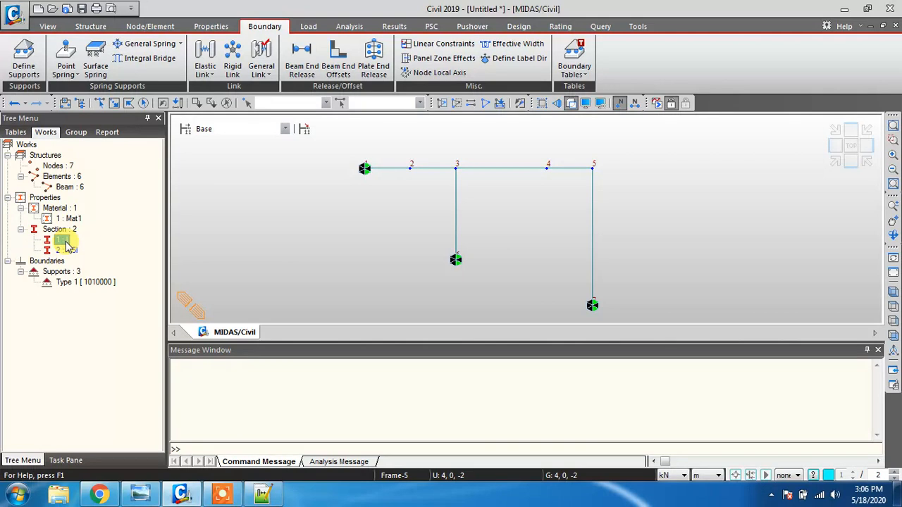
{"action": "double_click", "coordinate": [66, 243]}
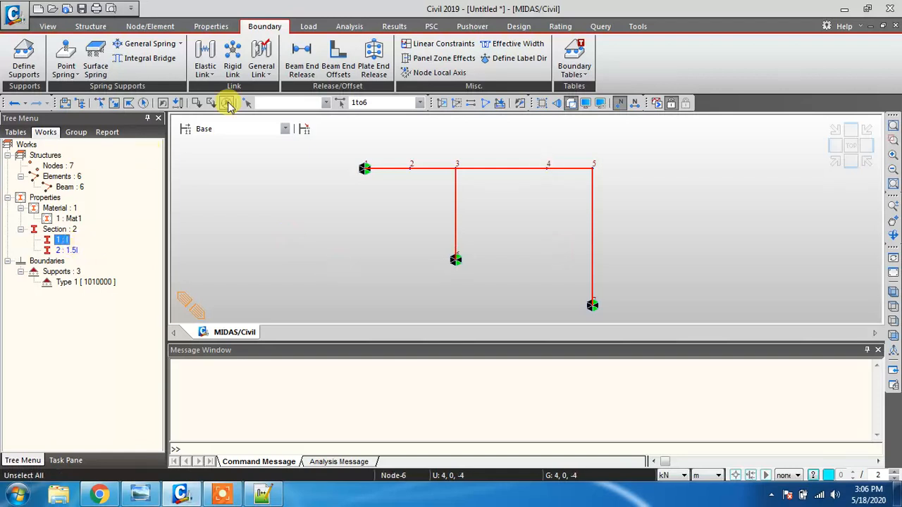
Step: Select elements 3, 4 and 6 and assign section 1.5I to them, matching members BC and CE in the frame drawing
{"action": "left_click", "coordinate": [228, 103]}
{"action": "left_click", "coordinate": [114, 103]}
{"action": "left_click_drag", "start_coordinate": [620, 243], "coordinate": [570, 221]}
{"action": "left_click_drag", "start_coordinate": [582, 183], "coordinate": [497, 148]}
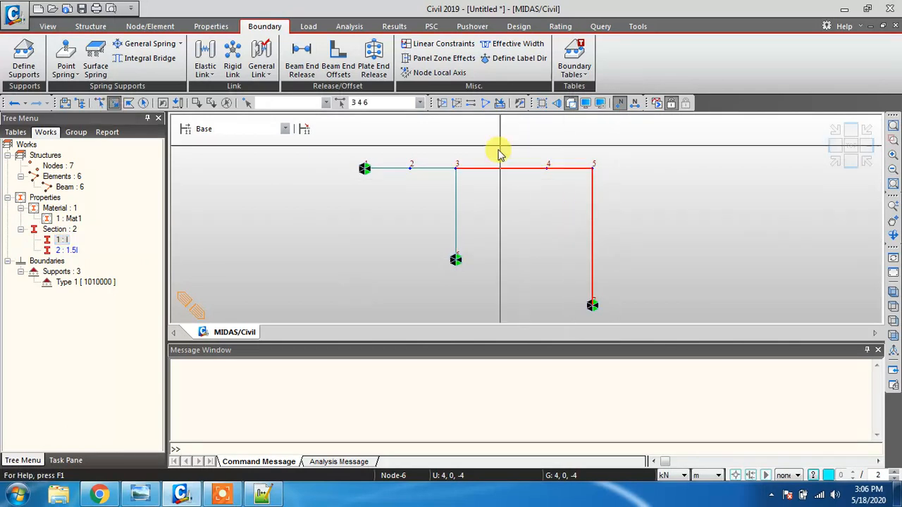
{"action": "left_click", "coordinate": [148, 496]}
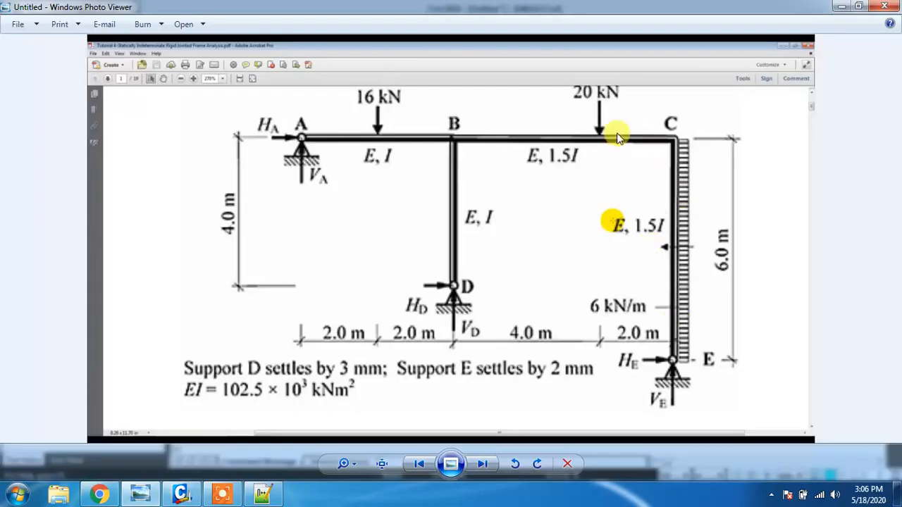
{"action": "left_click", "coordinate": [842, 7]}
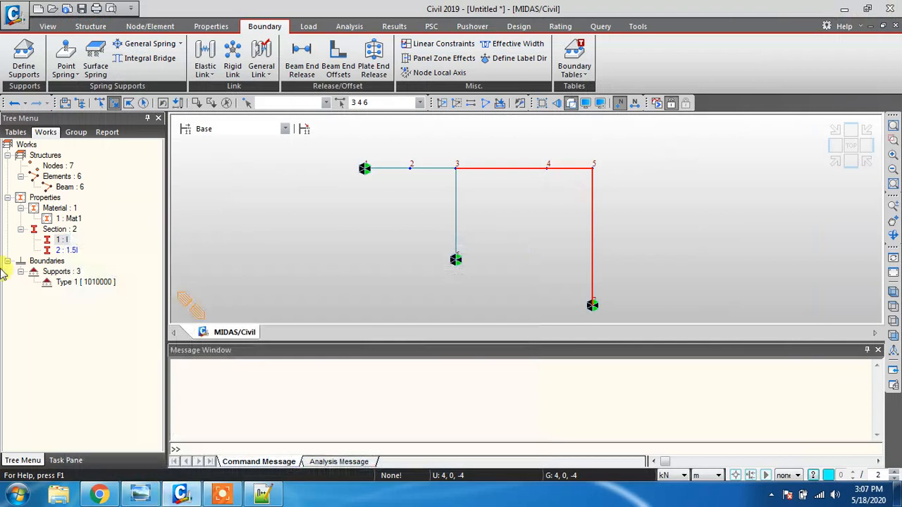
{"action": "left_click_drag", "start_coordinate": [71, 251], "coordinate": [365, 269]}
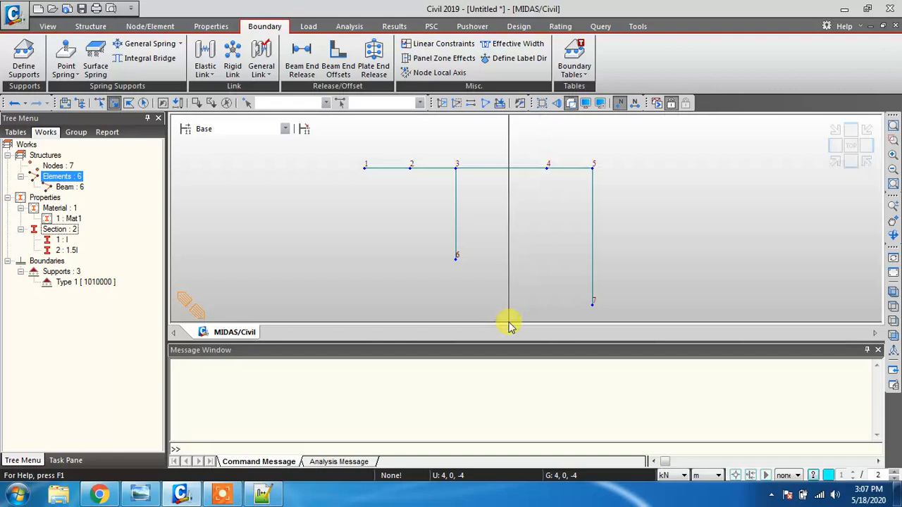
Step: Verify which elements use sections 1.5I and I, and check the support settlements in the frame drawing
{"action": "double_click", "coordinate": [74, 253]}
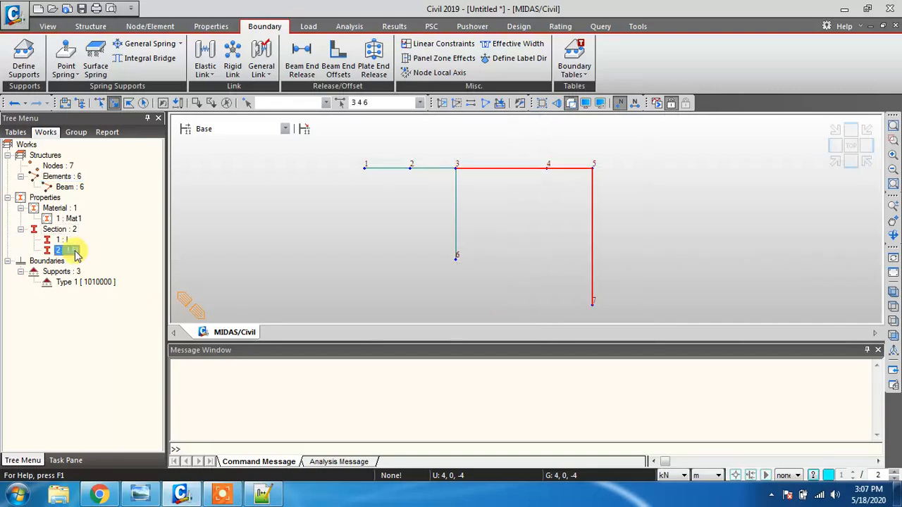
{"action": "double_click", "coordinate": [65, 240]}
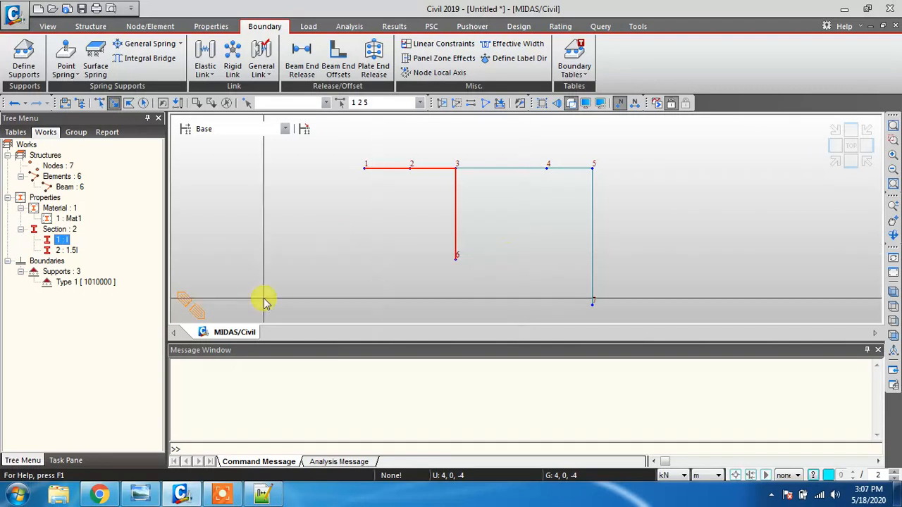
{"action": "left_click", "coordinate": [99, 496]}
{"action": "left_click", "coordinate": [182, 495]}
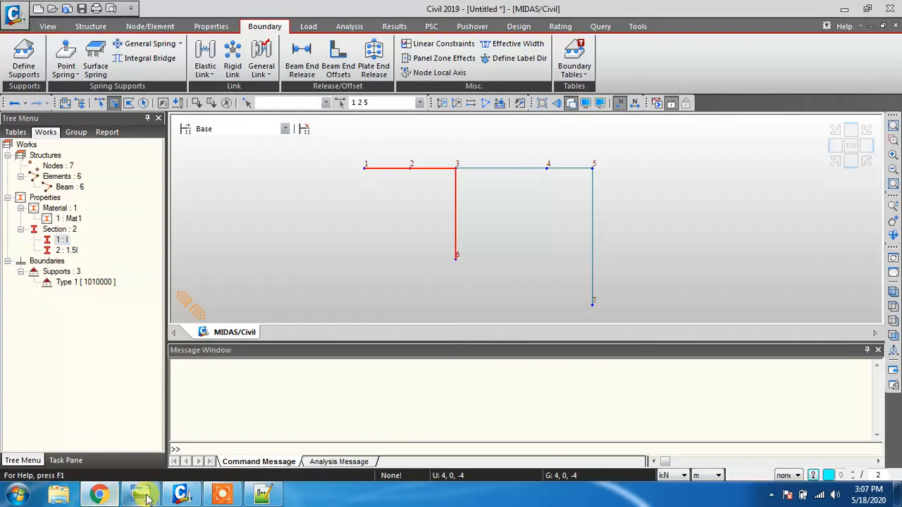
{"action": "left_click", "coordinate": [140, 495]}
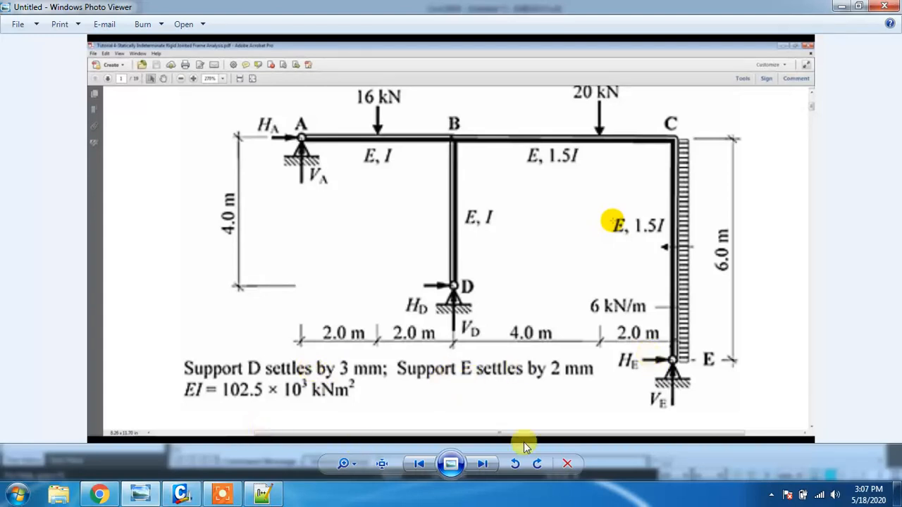
{"action": "left_click", "coordinate": [841, 7]}
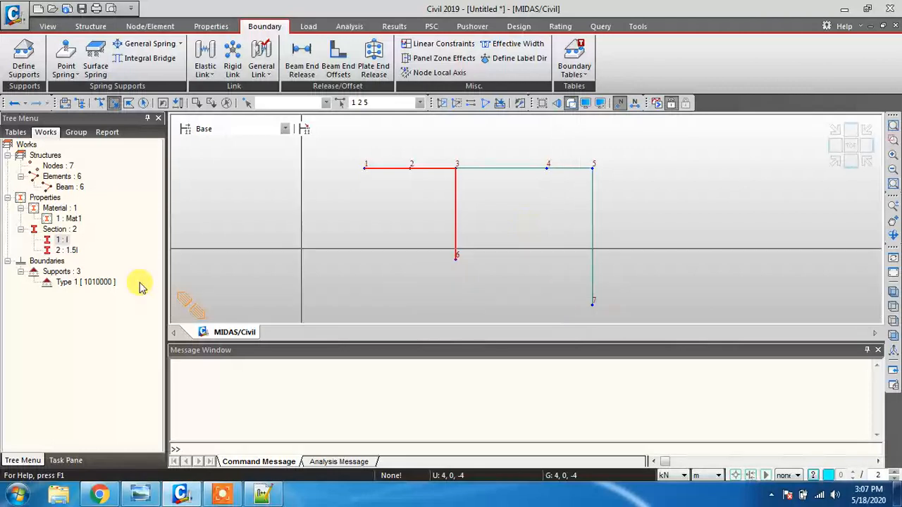
Step: Try to apply a specified support displacement Dz of -0.003 m at node 6
{"action": "left_click", "coordinate": [227, 105]}
{"action": "left_click", "coordinate": [462, 260]}
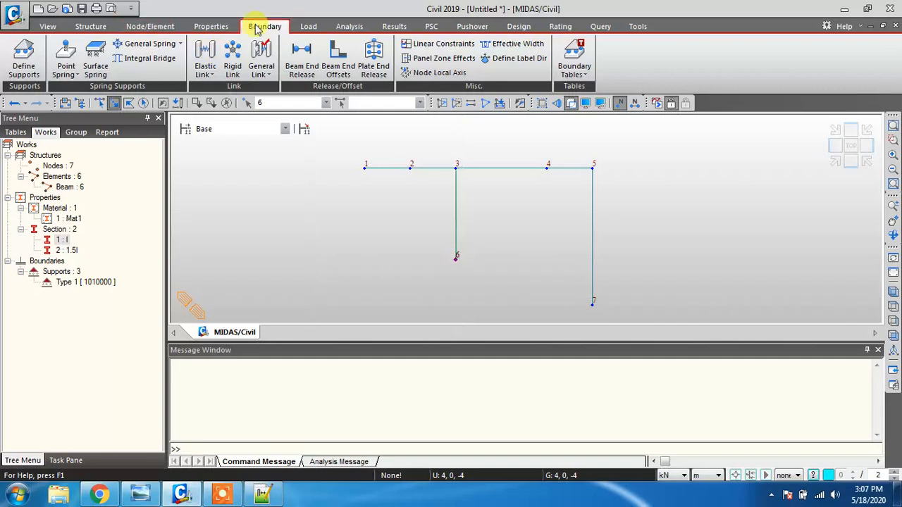
{"action": "left_click", "coordinate": [310, 26]}
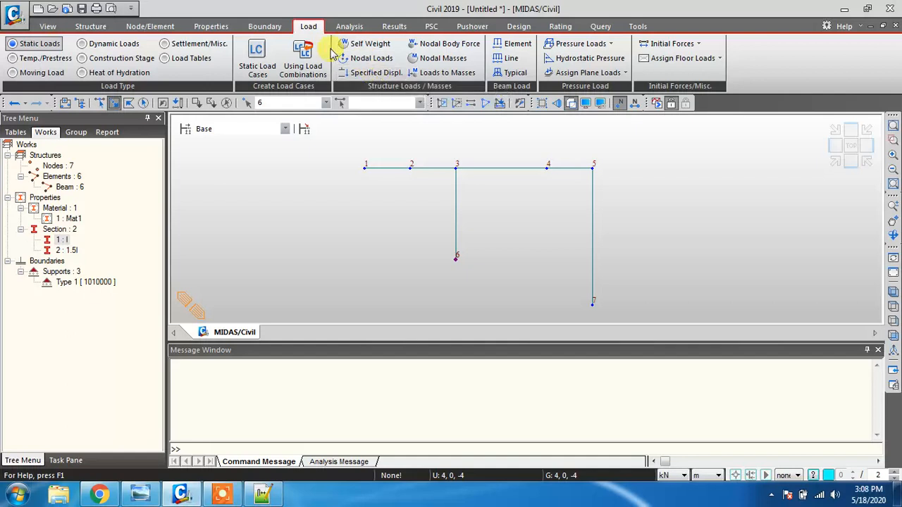
{"action": "left_click", "coordinate": [365, 76]}
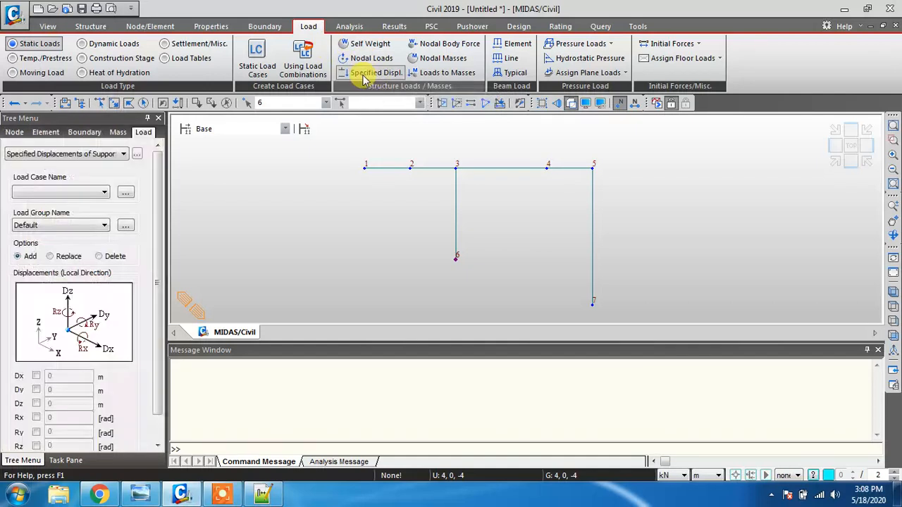
{"action": "scroll", "coordinate": [156, 245], "scroll_direction": "down", "scroll_amount": 2}
{"action": "left_click", "coordinate": [36, 375]}
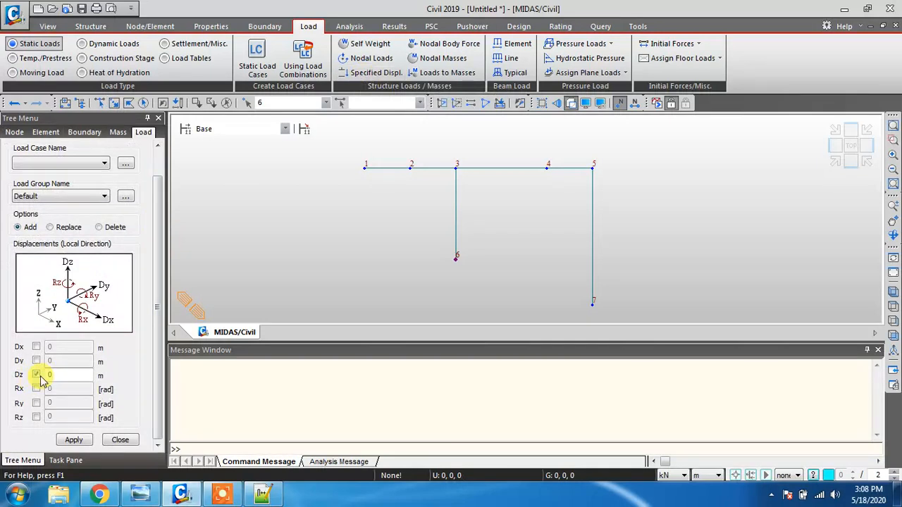
{"action": "left_click_drag", "start_coordinate": [54, 375], "coordinate": [37, 373]}
{"action": "type", "text": "-0.003"}
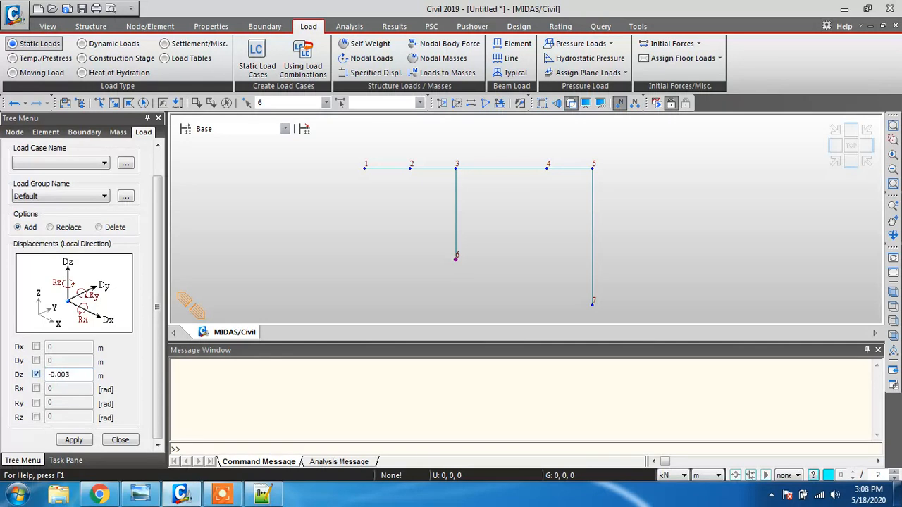
{"action": "left_click", "coordinate": [76, 440]}
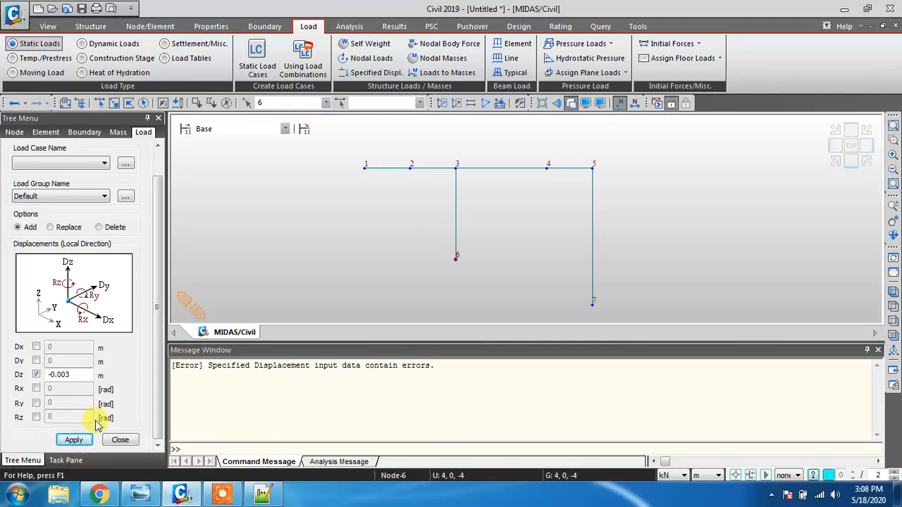
Step: Look for a load case for the specified displacement, and leave the displacement settings
{"action": "scroll", "coordinate": [96, 423], "scroll_direction": "up", "scroll_amount": 2}
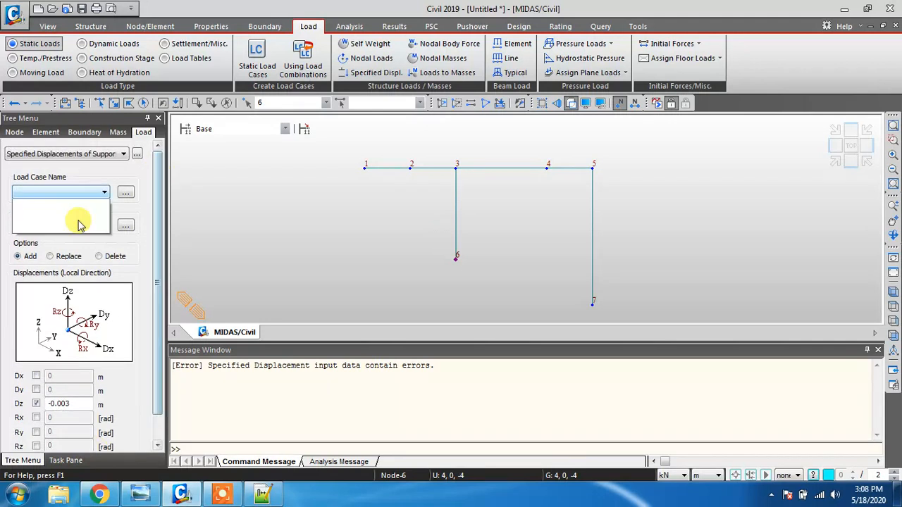
{"action": "left_click", "coordinate": [123, 154]}
{"action": "left_click", "coordinate": [123, 154]}
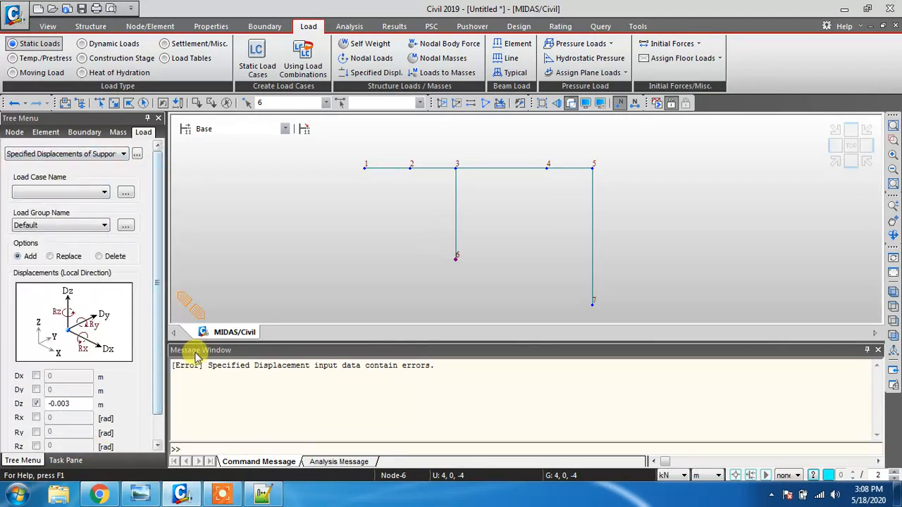
{"action": "left_click", "coordinate": [222, 494]}
{"action": "left_click", "coordinate": [466, 472]}
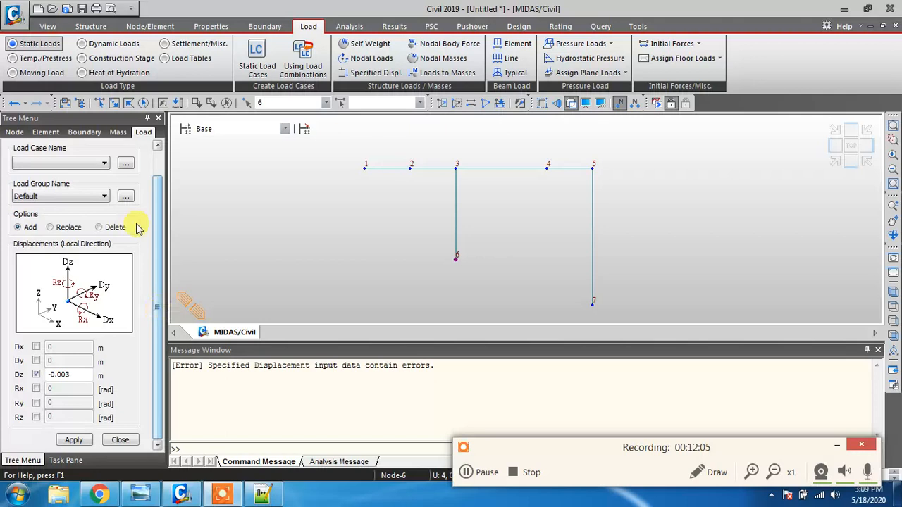
{"action": "left_click", "coordinate": [105, 167]}
{"action": "left_click", "coordinate": [100, 168]}
{"action": "left_click", "coordinate": [95, 169]}
{"action": "left_click", "coordinate": [90, 167]}
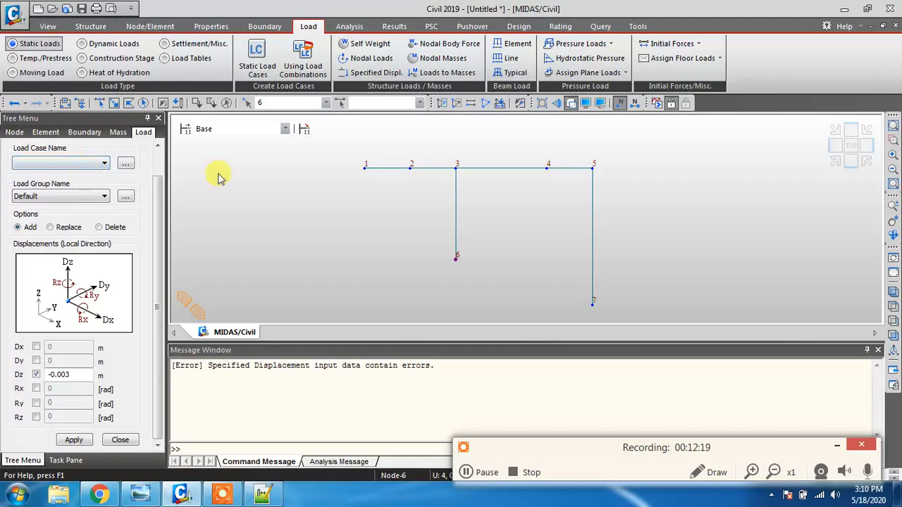
{"action": "left_click", "coordinate": [120, 439]}
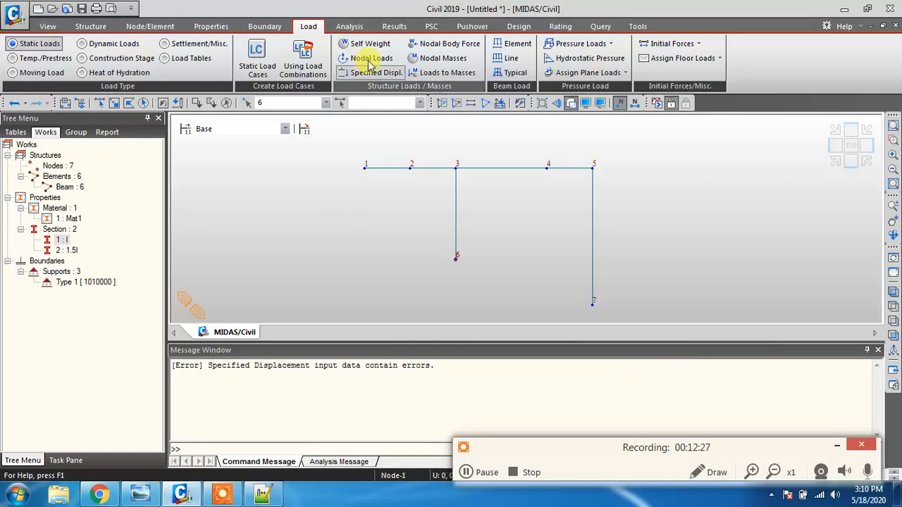
Step: Create static load cases Pt and UDL, both of type User Defined Load (USER)
{"action": "left_click", "coordinate": [258, 62]}
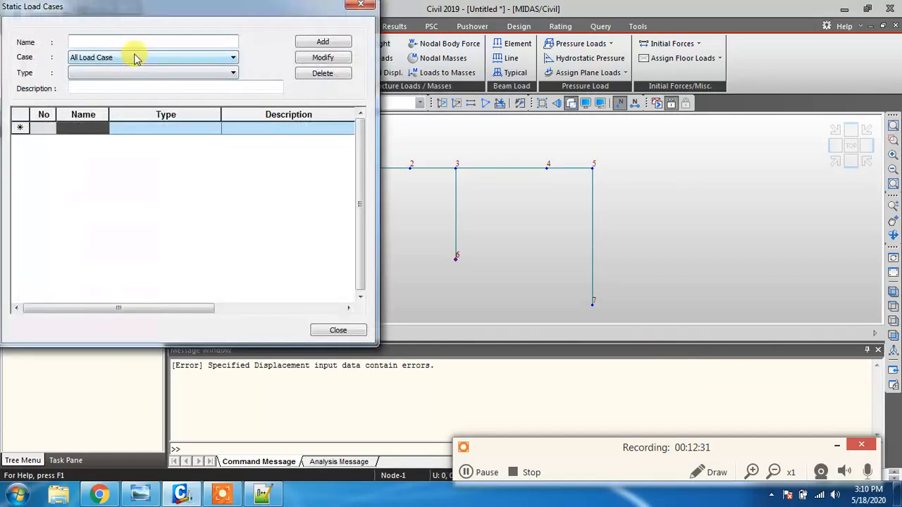
{"action": "type", "text": "Pt"}
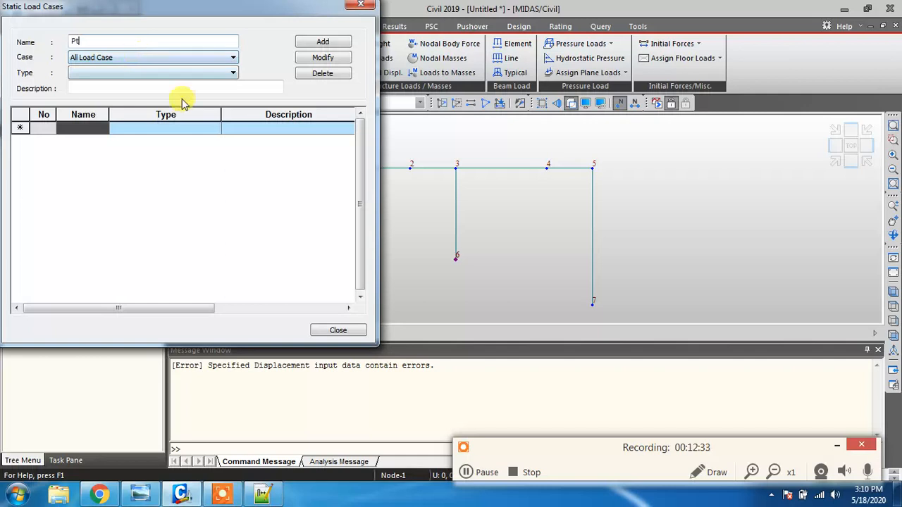
{"action": "left_click", "coordinate": [129, 73]}
{"action": "left_click", "coordinate": [124, 83]}
{"action": "left_click", "coordinate": [318, 44]}
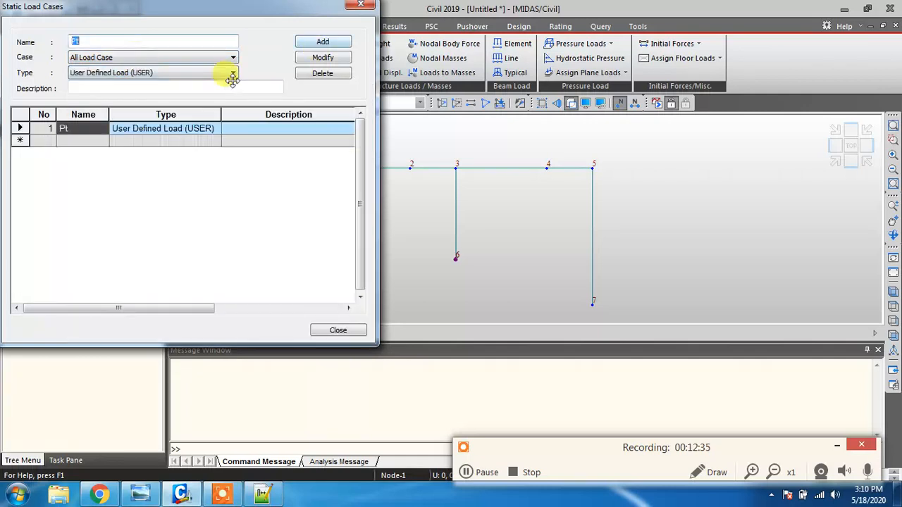
{"action": "type", "text": "UDL"}
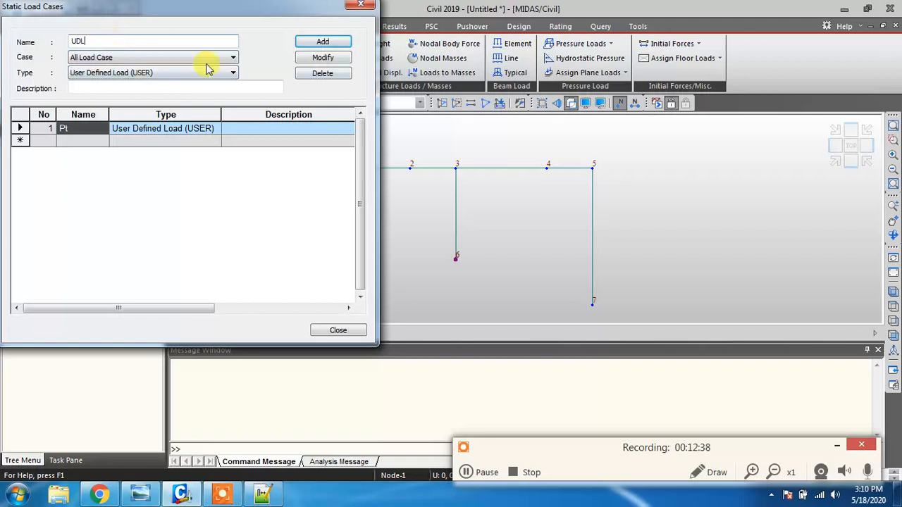
{"action": "key", "text": "Return"}
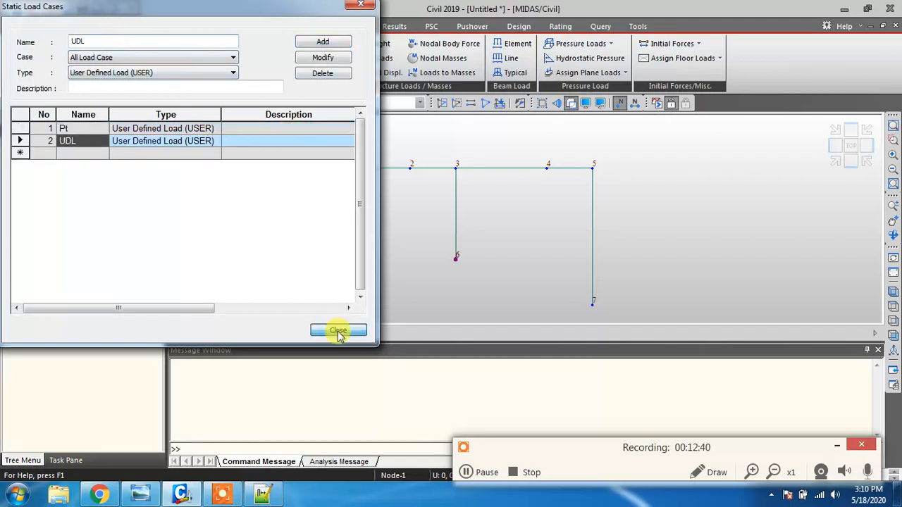
{"action": "left_click", "coordinate": [338, 331]}
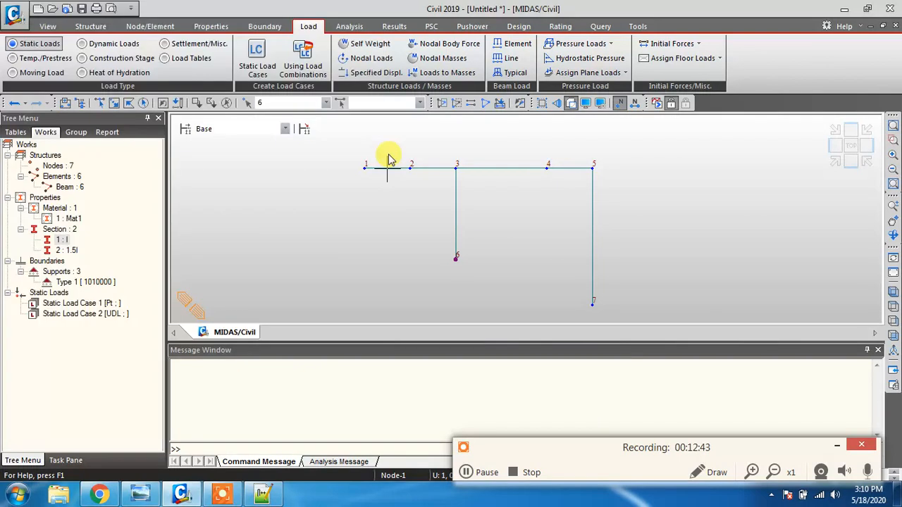
Step: Add a nodal load FZ of -16 kN at node 2 in load case Pt, checking the value against the frame drawing
{"action": "left_click", "coordinate": [365, 62]}
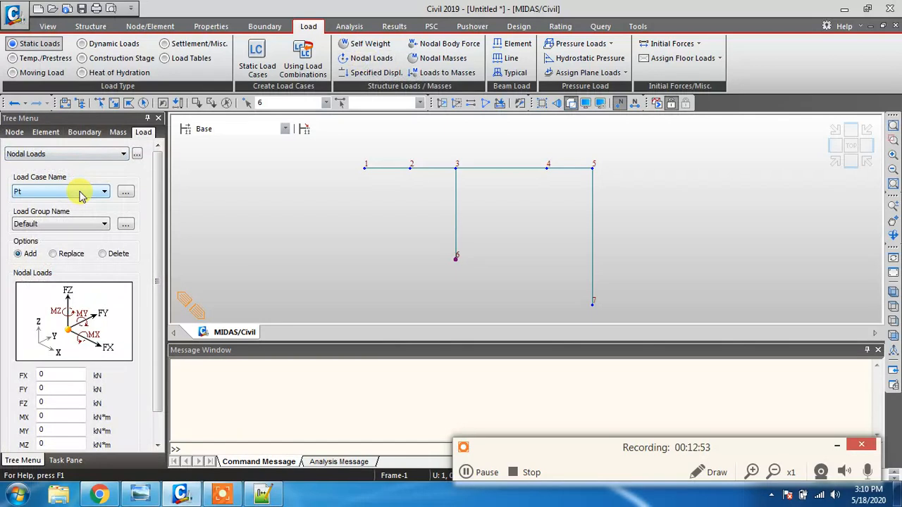
{"action": "scroll", "coordinate": [161, 293], "scroll_direction": "down", "scroll_amount": 2}
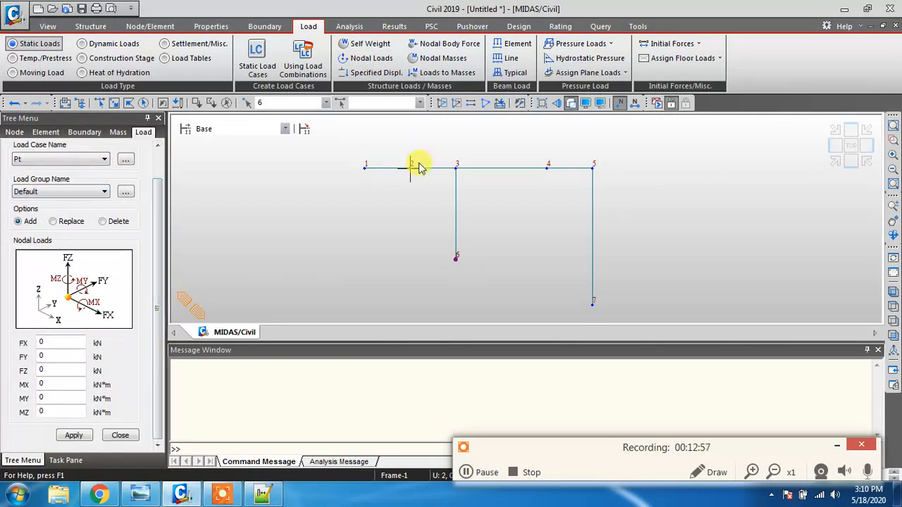
{"action": "left_click", "coordinate": [140, 494]}
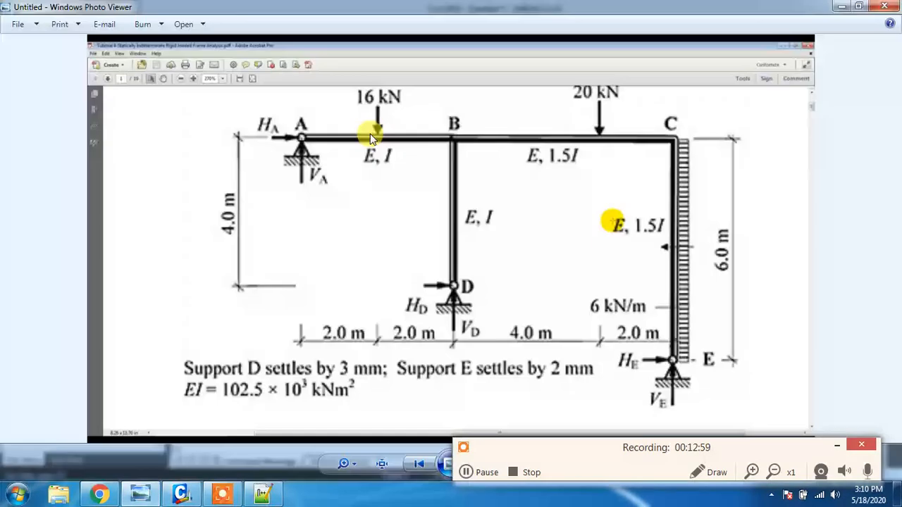
{"action": "left_click", "coordinate": [834, 6]}
{"action": "double_click", "coordinate": [41, 371]}
{"action": "type", "text": "-1"}
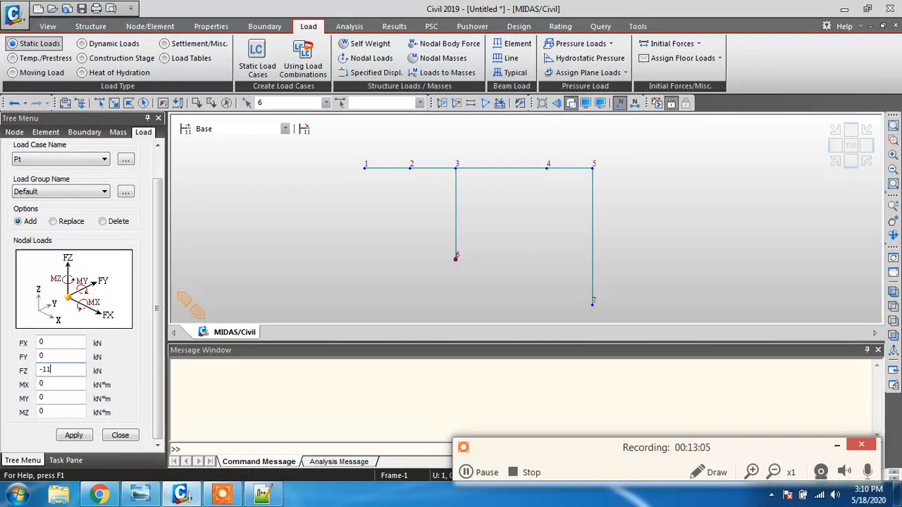
{"action": "type", "text": "6"}
{"action": "left_click", "coordinate": [77, 437]}
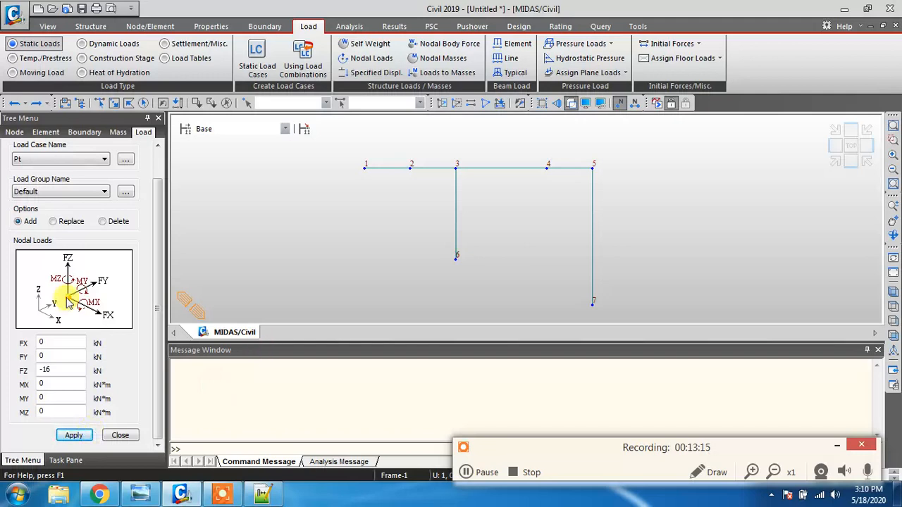
{"action": "left_click", "coordinate": [115, 103]}
{"action": "left_click_drag", "start_coordinate": [398, 160], "coordinate": [428, 184]}
{"action": "left_click", "coordinate": [74, 435]}
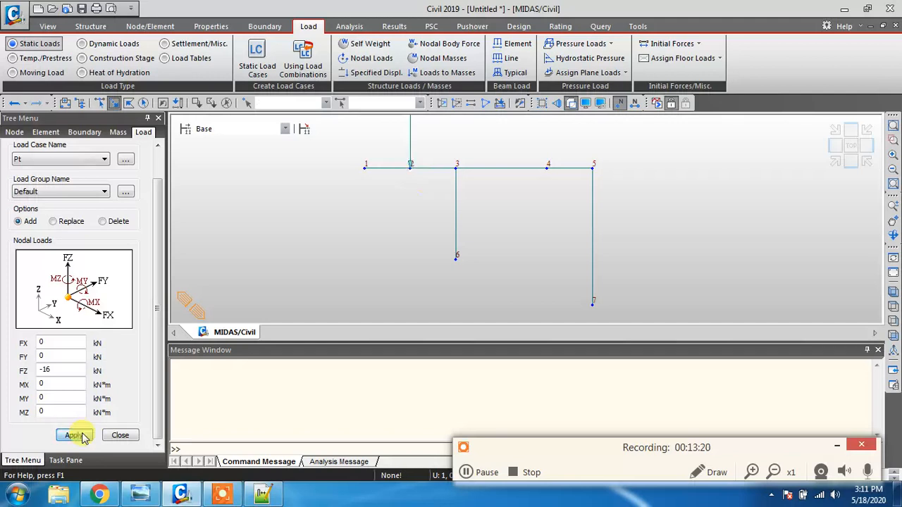
Step: Add a nodal load FZ of -20 kN at node 4 in load case Pt and finish the nodal loads
{"action": "middle_click_drag", "start_coordinate": [393, 204], "coordinate": [383, 260]}
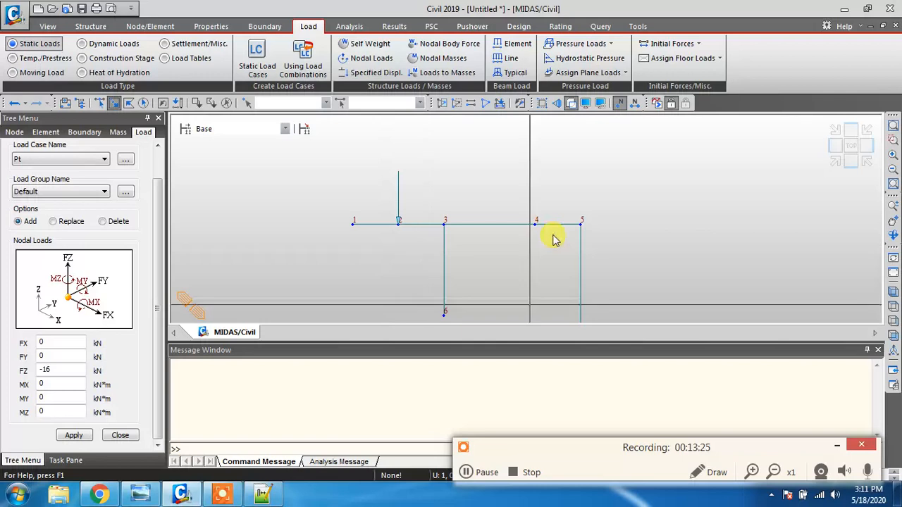
{"action": "left_click_drag", "start_coordinate": [553, 240], "coordinate": [524, 201]}
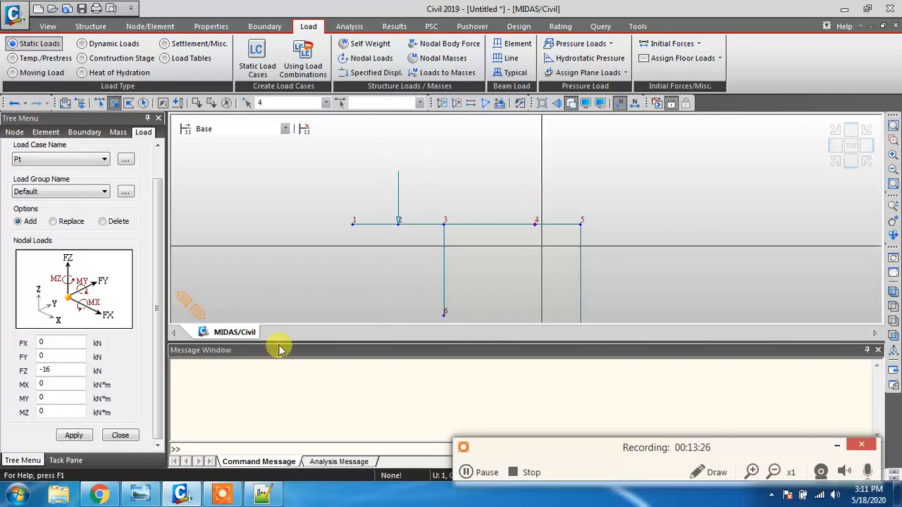
{"action": "double_click", "coordinate": [45, 370]}
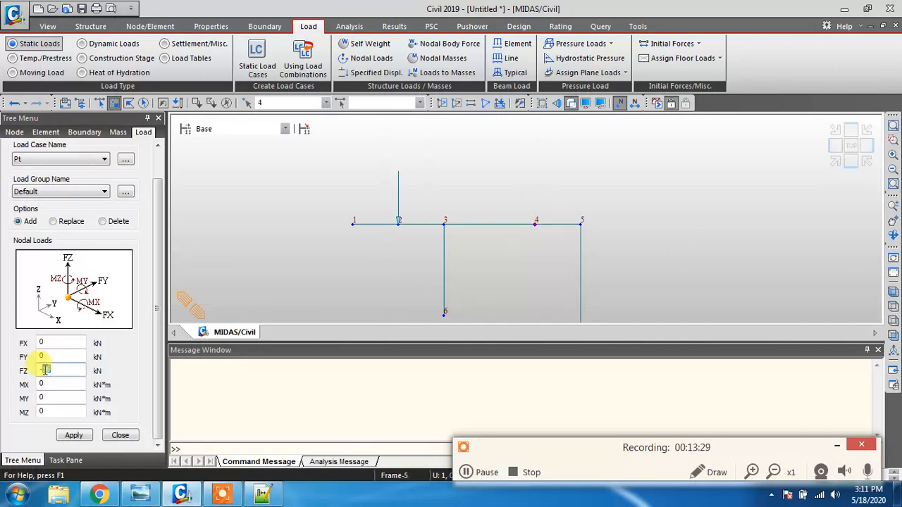
{"action": "type", "text": "-20"}
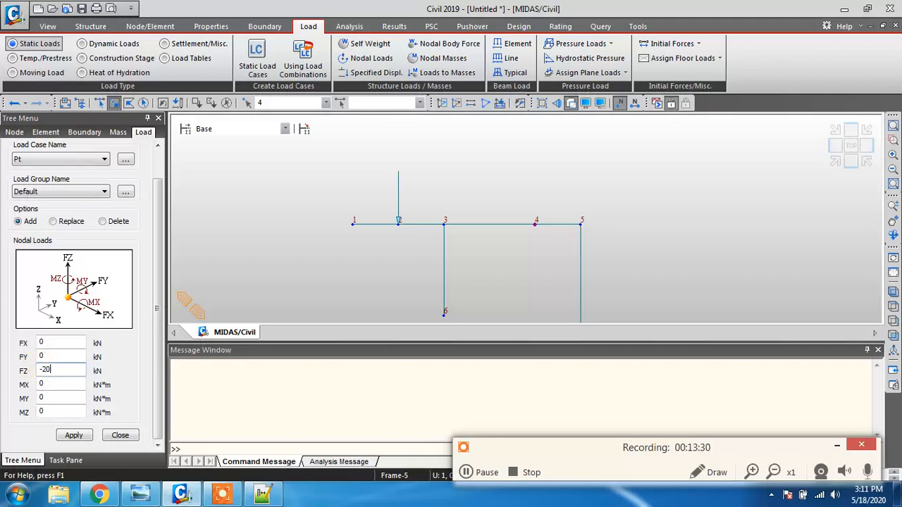
{"action": "left_click", "coordinate": [66, 436]}
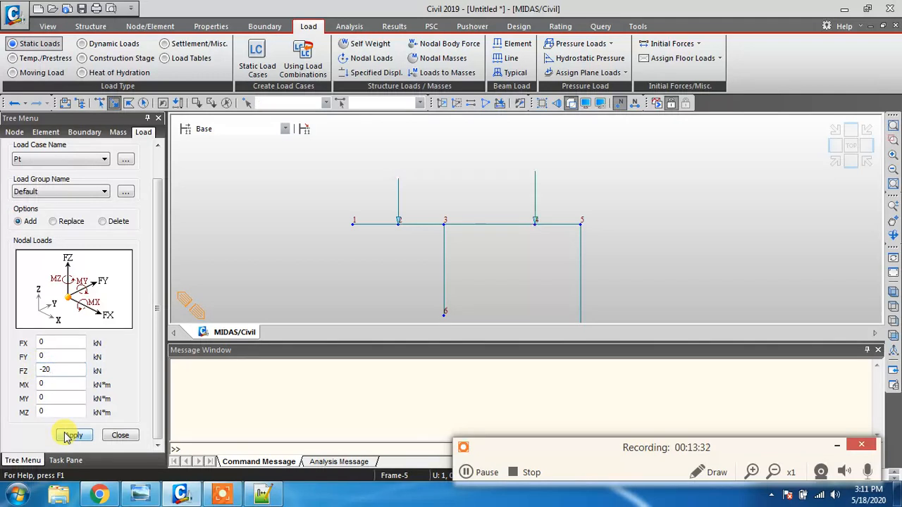
{"action": "left_click", "coordinate": [120, 435]}
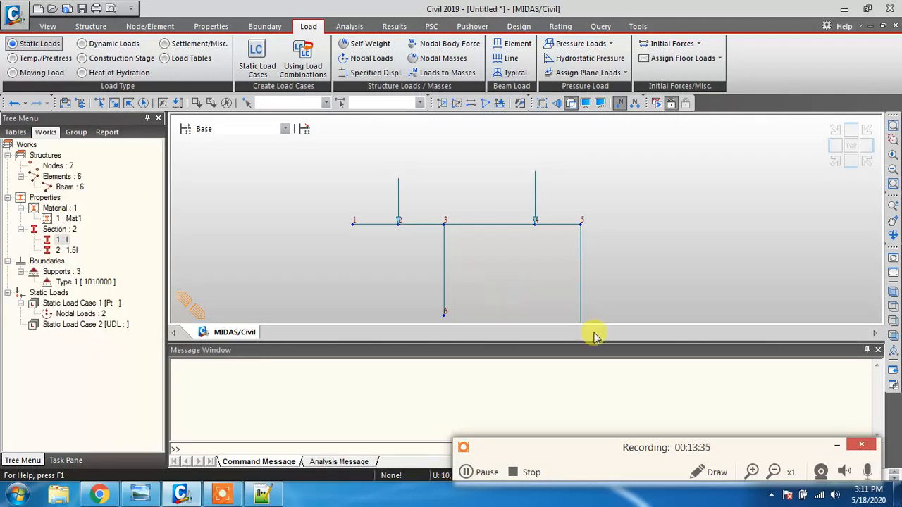
Step: Set up a uniform element beam load for load case UDL in the Global X direction, consulting the frame drawing for its orientation
{"action": "left_click", "coordinate": [517, 43]}
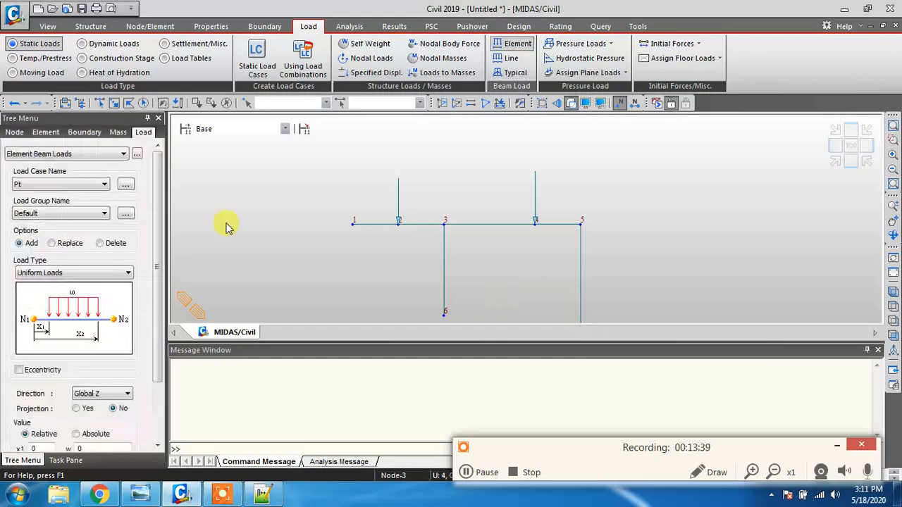
{"action": "left_click", "coordinate": [90, 184]}
{"action": "left_click", "coordinate": [66, 202]}
{"action": "scroll", "coordinate": [78, 224], "scroll_direction": "down", "scroll_amount": 2}
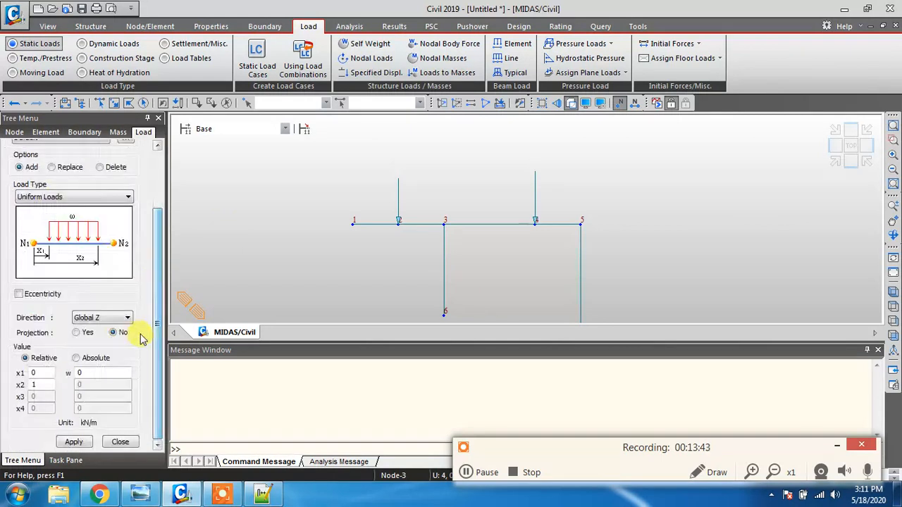
{"action": "left_click", "coordinate": [111, 318]}
{"action": "left_click", "coordinate": [112, 320]}
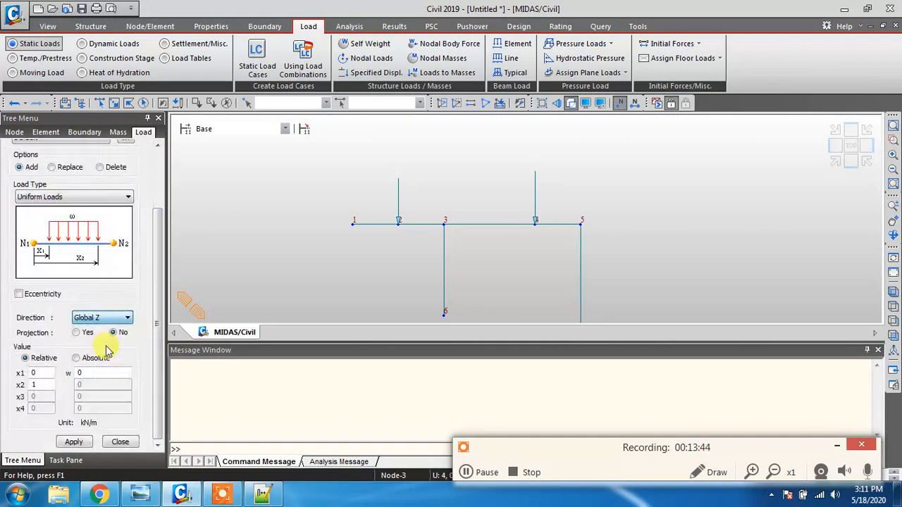
{"action": "left_click", "coordinate": [141, 495]}
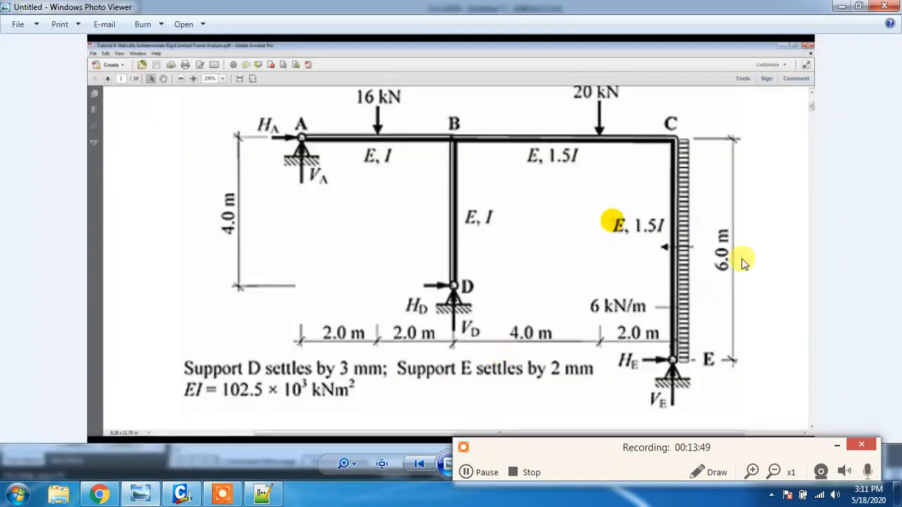
{"action": "left_click", "coordinate": [840, 6]}
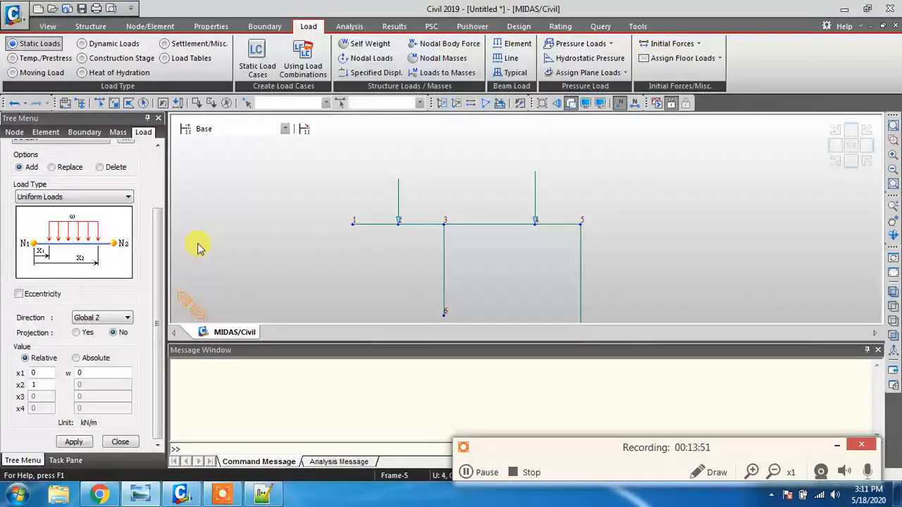
{"action": "left_click", "coordinate": [106, 321]}
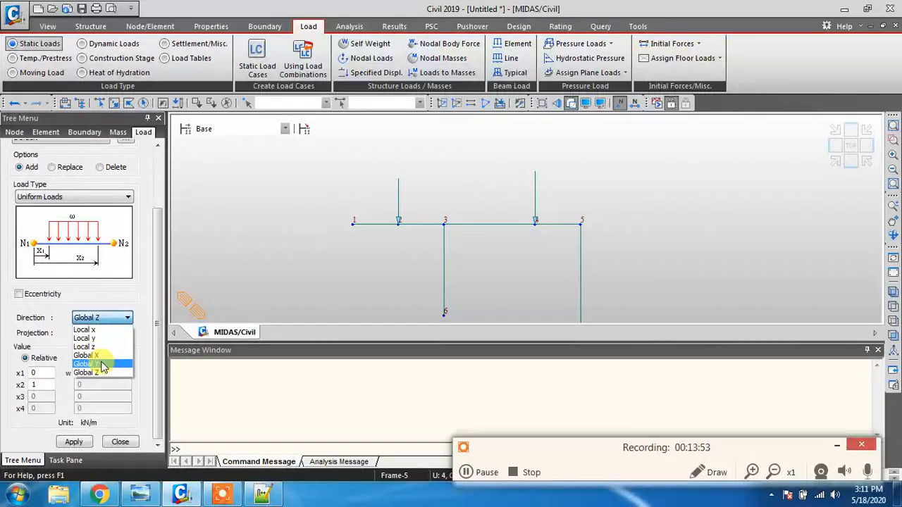
{"action": "left_click", "coordinate": [104, 356]}
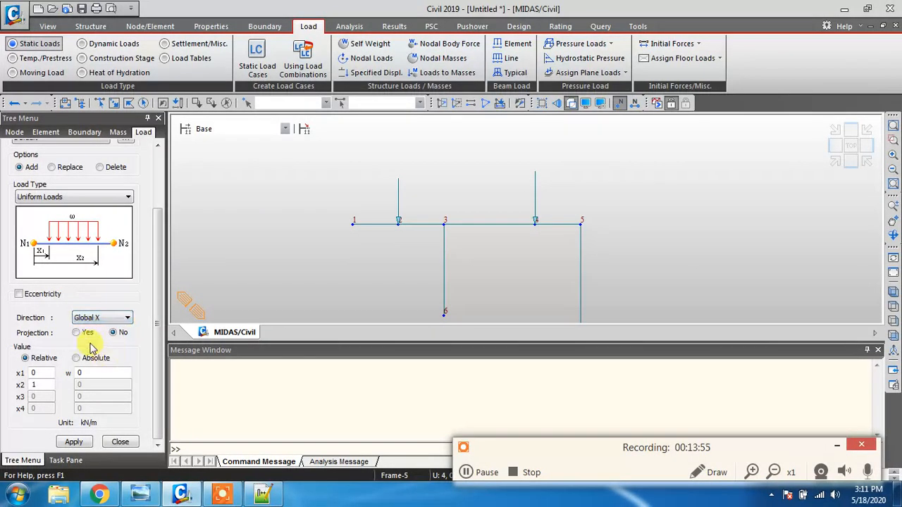
Step: Apply a uniform load w of -6 kN/m over the full length of the column between nodes 5 and 7
{"action": "left_click", "coordinate": [76, 373]}
{"action": "type", "text": "-6"}
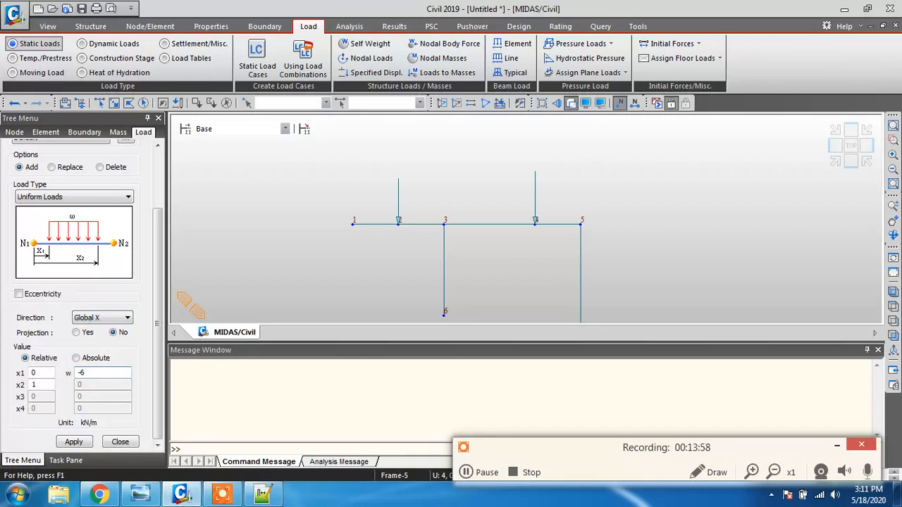
{"action": "left_click", "coordinate": [140, 493]}
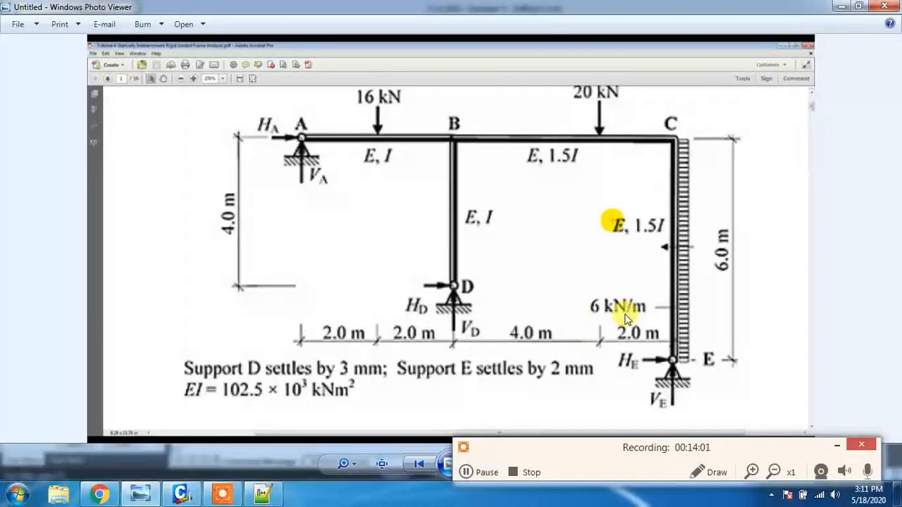
{"action": "left_click", "coordinate": [843, 7]}
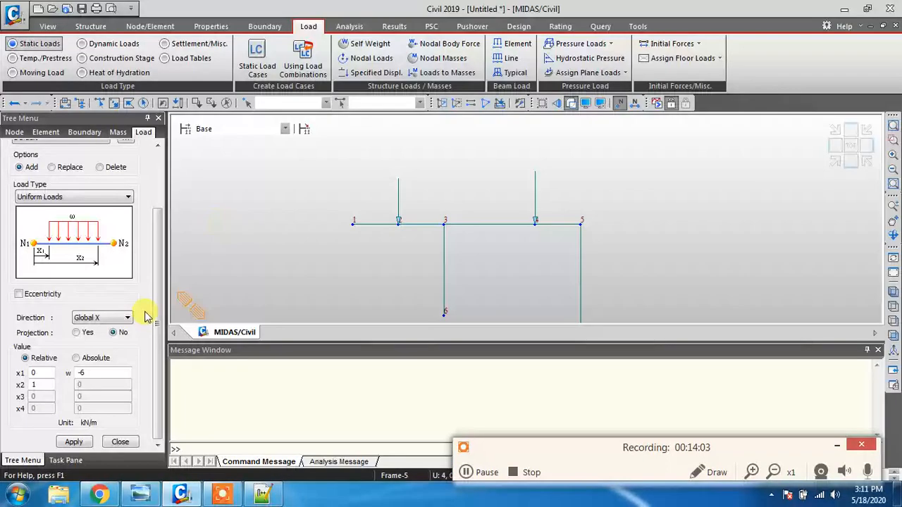
{"action": "left_click", "coordinate": [79, 442]}
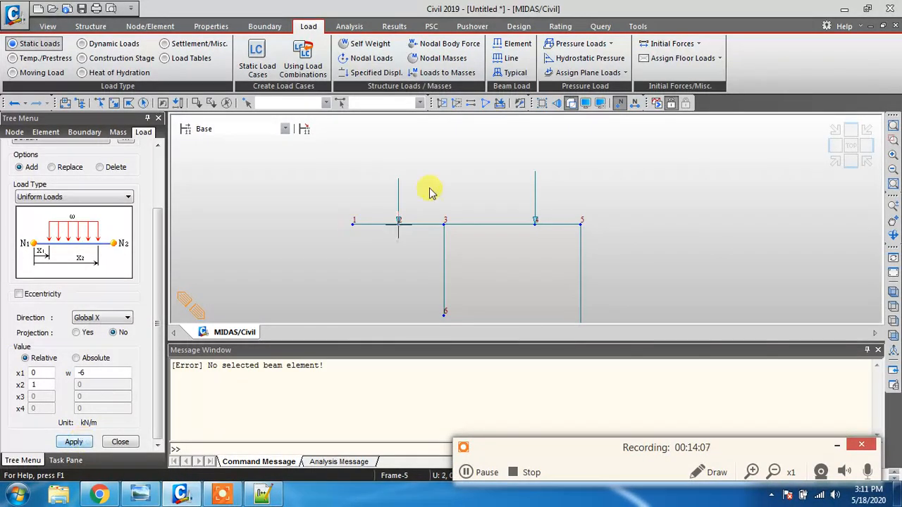
{"action": "middle_click_drag", "start_coordinate": [471, 237], "coordinate": [365, 169]}
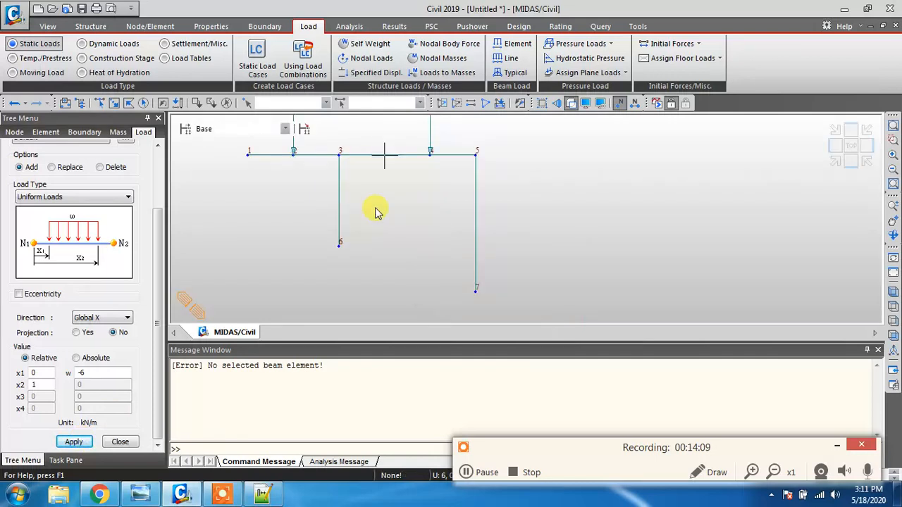
{"action": "left_click", "coordinate": [470, 224]}
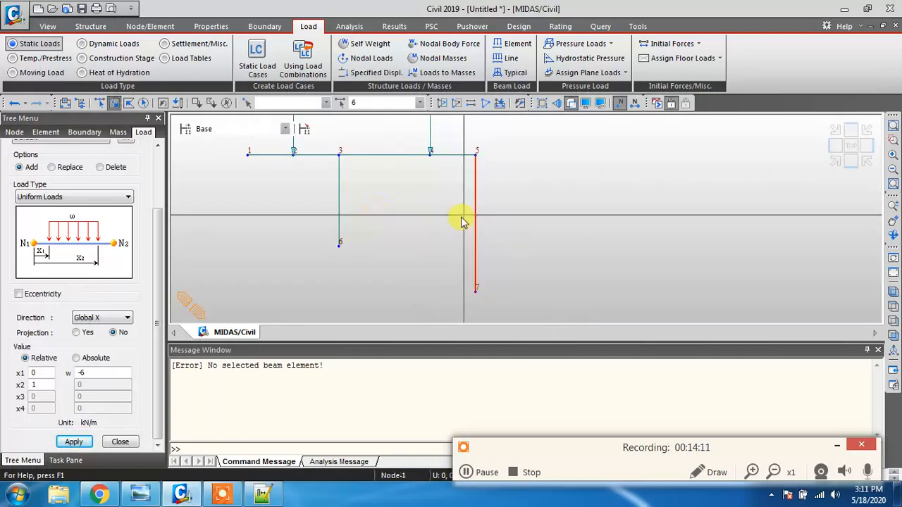
{"action": "left_click", "coordinate": [74, 441]}
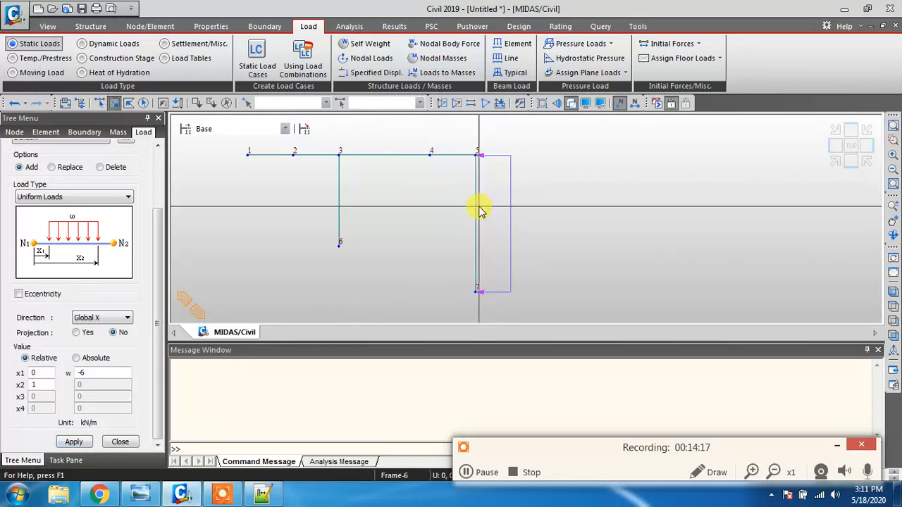
{"action": "left_click", "coordinate": [121, 441]}
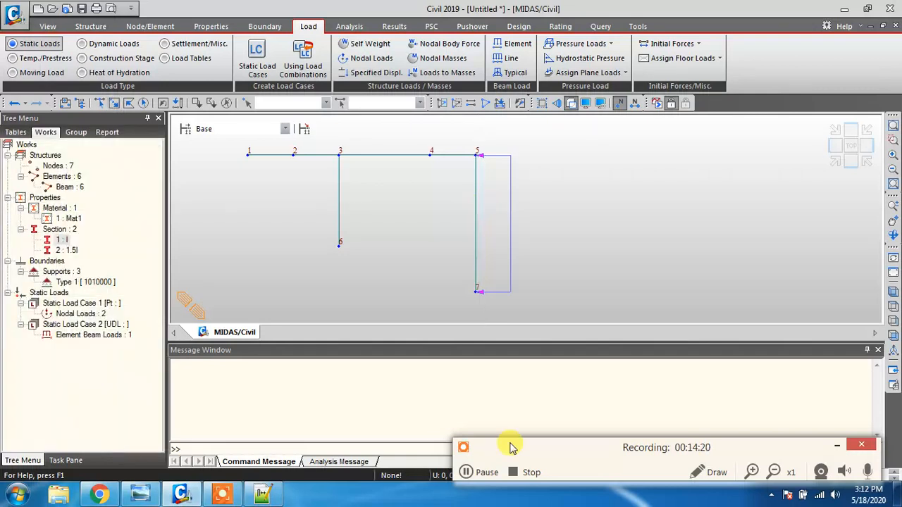
Step: Apply a specified support displacement Dz of 0.003 m at node 6 in load case Pt
{"action": "left_click", "coordinate": [376, 73]}
{"action": "left_click", "coordinate": [74, 193]}
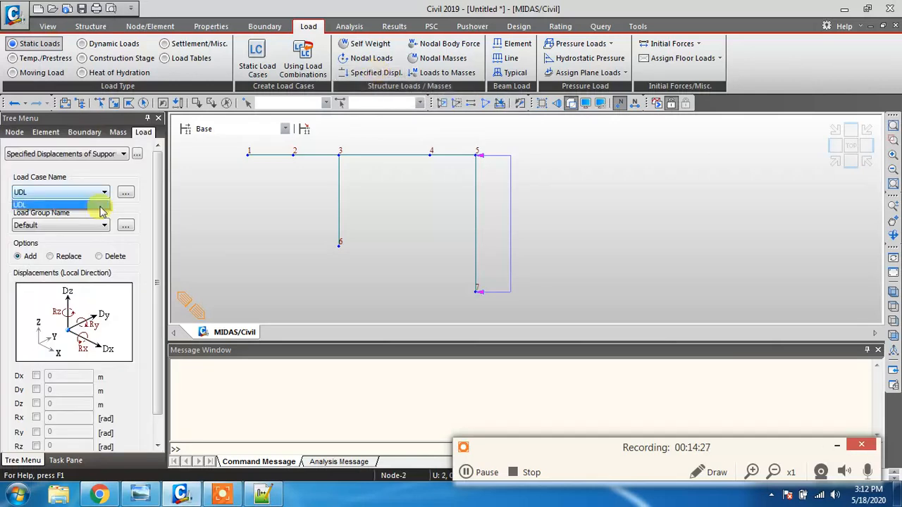
{"action": "left_click", "coordinate": [76, 204]}
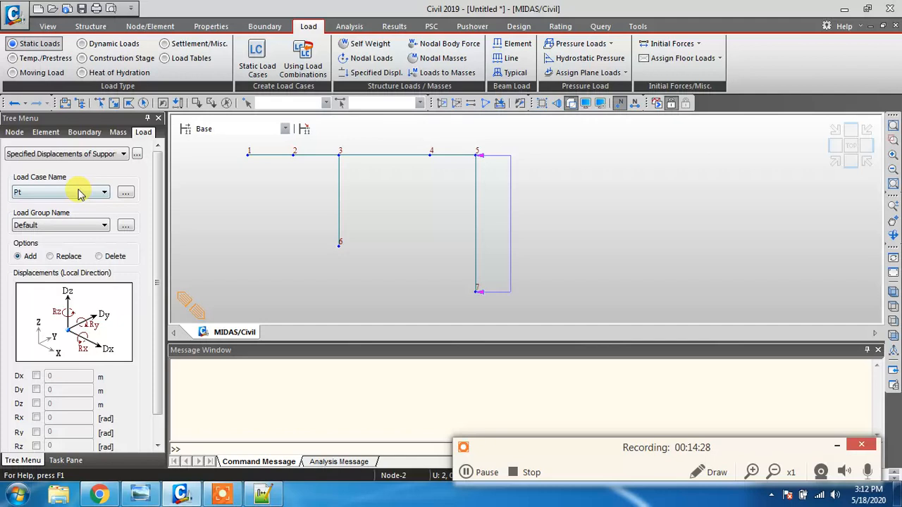
{"action": "left_click_drag", "start_coordinate": [155, 337], "coordinate": [155, 364]}
{"action": "left_click", "coordinate": [36, 374]}
{"action": "left_click", "coordinate": [66, 374]}
{"action": "type", "text": "."}
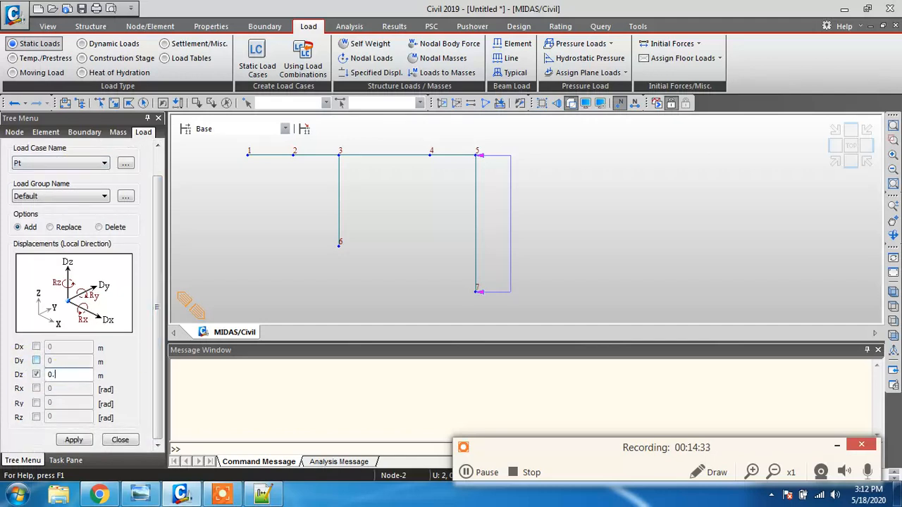
{"action": "type", "text": "003"}
{"action": "left_click", "coordinate": [70, 439]}
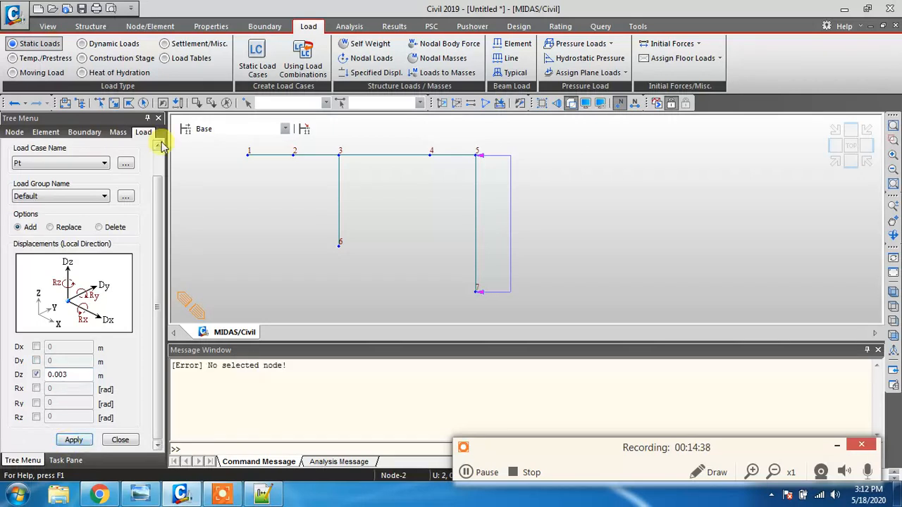
{"action": "left_click", "coordinate": [115, 103]}
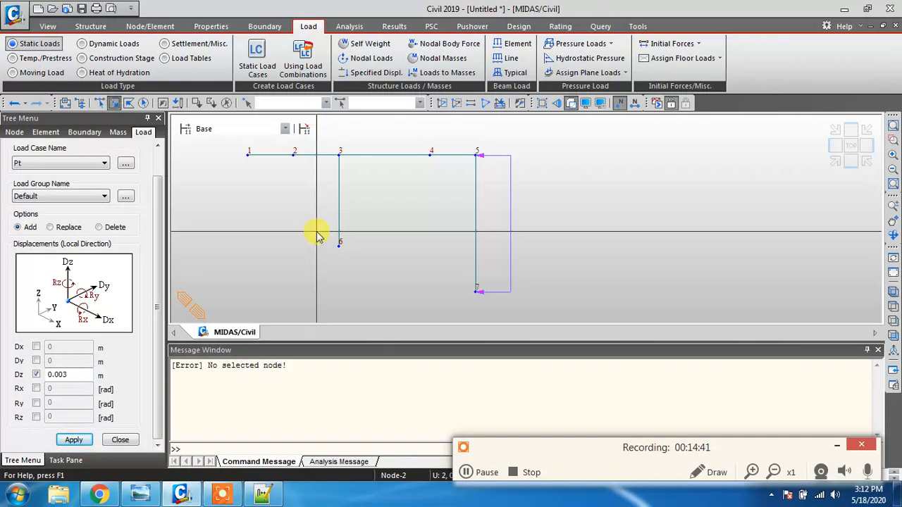
{"action": "left_click_drag", "start_coordinate": [317, 236], "coordinate": [355, 255]}
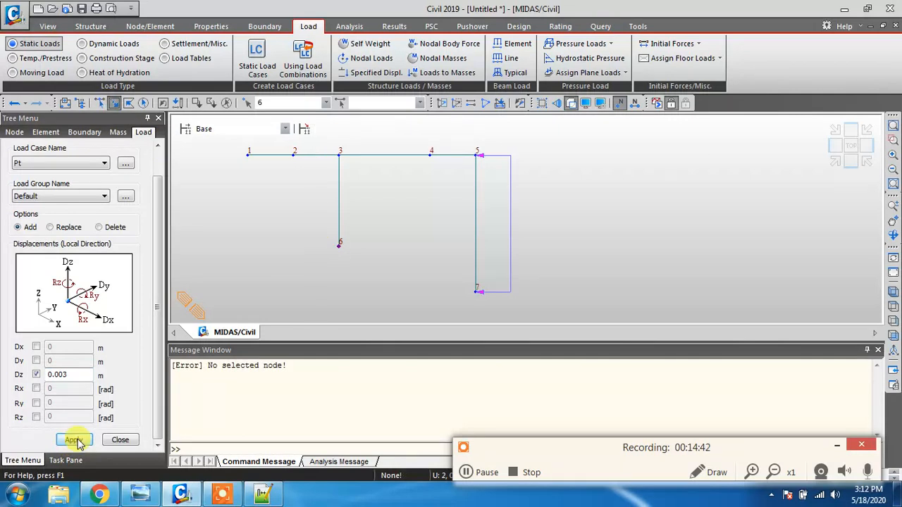
{"action": "left_click", "coordinate": [74, 440]}
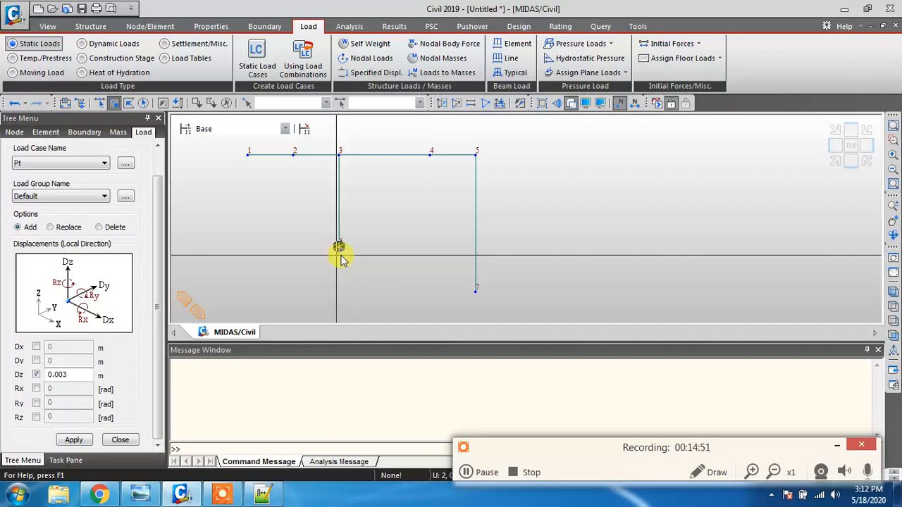
Step: Undo the last specified displacement applied at the support at node 6
{"action": "left_click", "coordinate": [476, 291]}
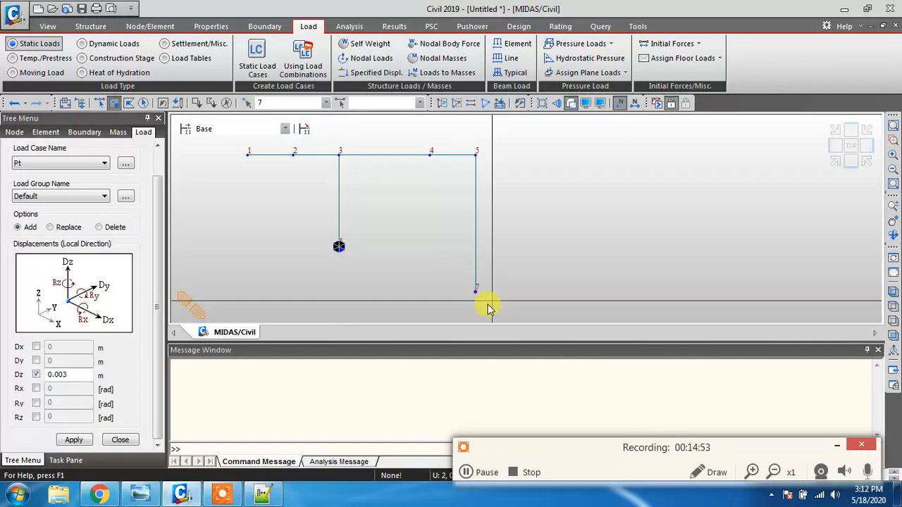
{"action": "left_click", "coordinate": [86, 376]}
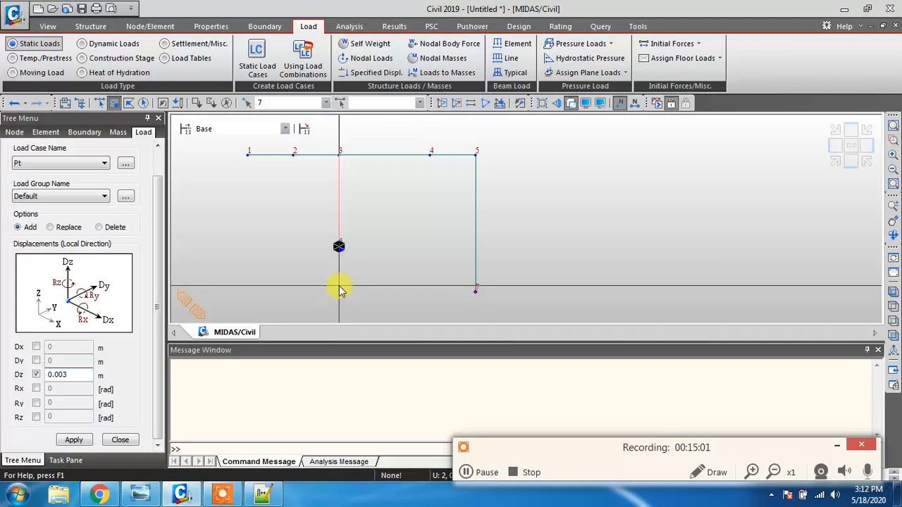
{"action": "key", "text": "ctrl+z"}
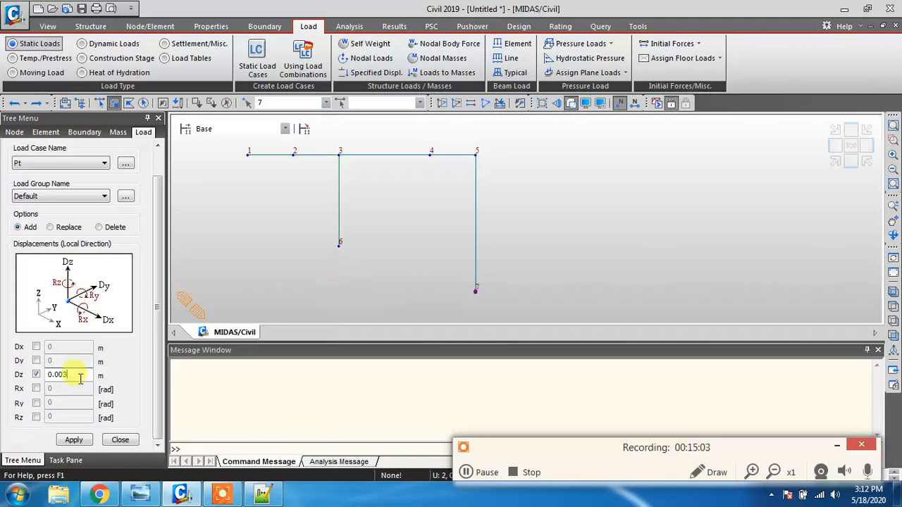
Step: Set the specified displacement Dz to -0.003 m and apply it at support node 6 in load case Pt
{"action": "left_click", "coordinate": [48, 375]}
{"action": "type", "text": "-"}
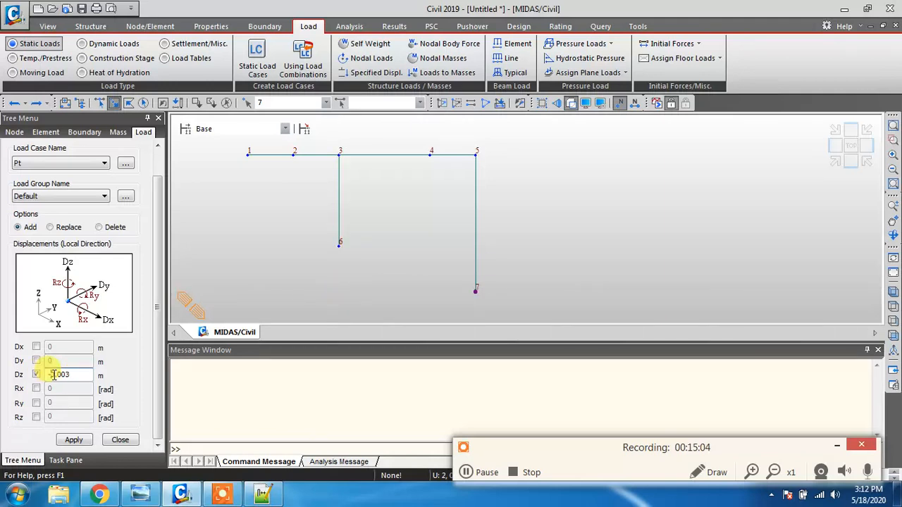
{"action": "left_click", "coordinate": [75, 441]}
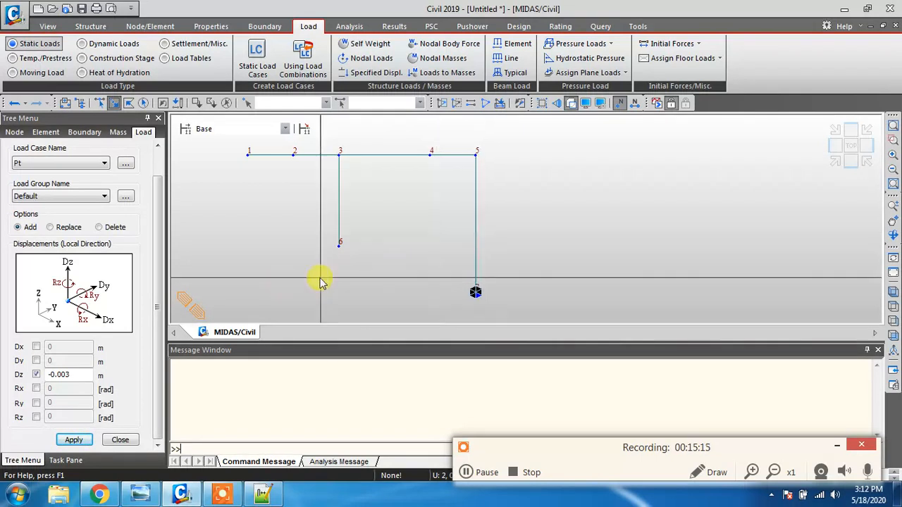
{"action": "left_click", "coordinate": [339, 243]}
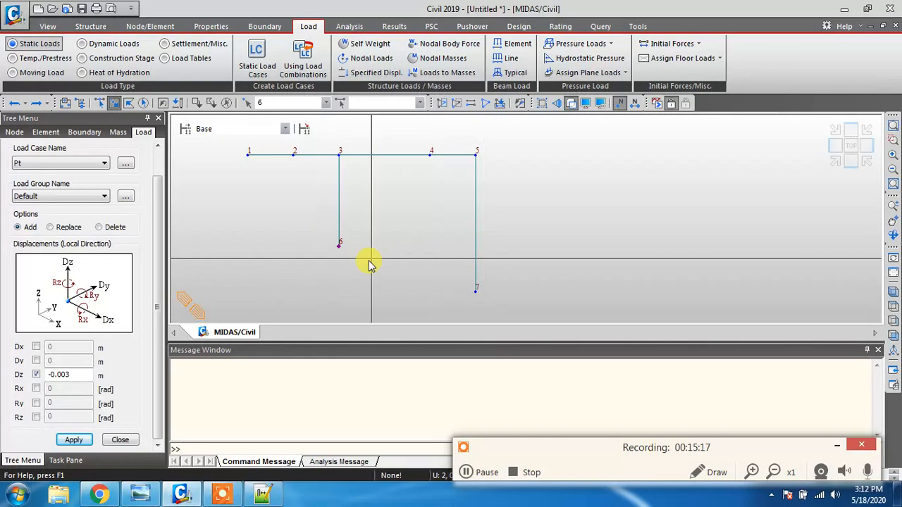
{"action": "left_click", "coordinate": [74, 439]}
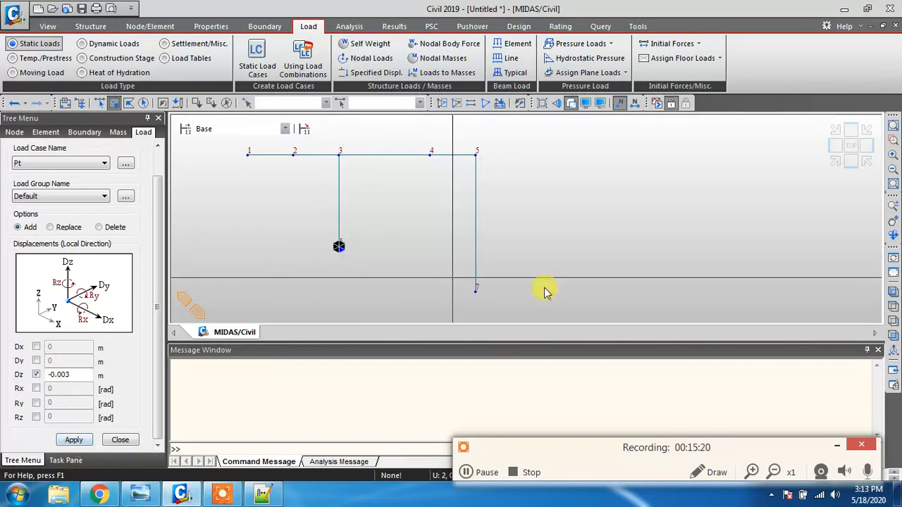
Step: Apply a specified displacement Dz of -0.002 m at node 7 in load case Pt, consulting the frame drawing for the settlements, and finish
{"action": "left_click", "coordinate": [475, 288]}
{"action": "left_click", "coordinate": [127, 426]}
{"action": "key", "text": "BackSpace"}
{"action": "type", "text": "2"}
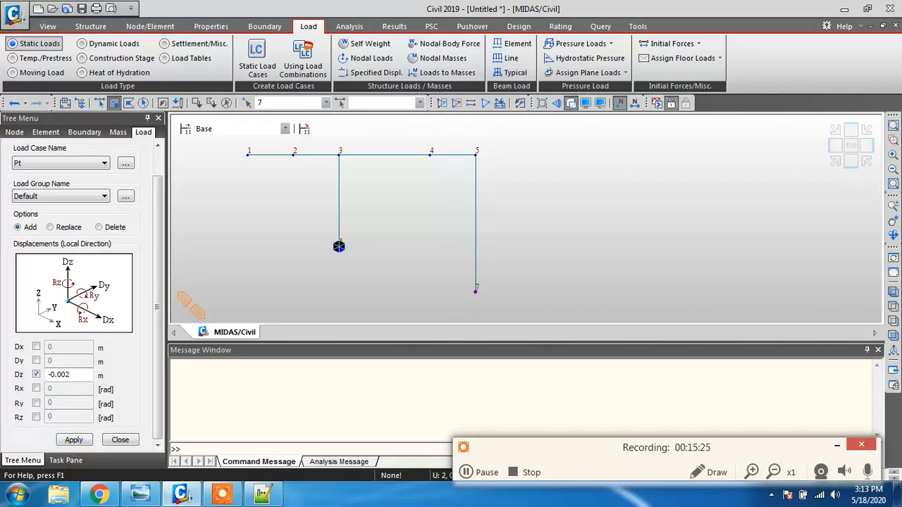
{"action": "left_click", "coordinate": [140, 495]}
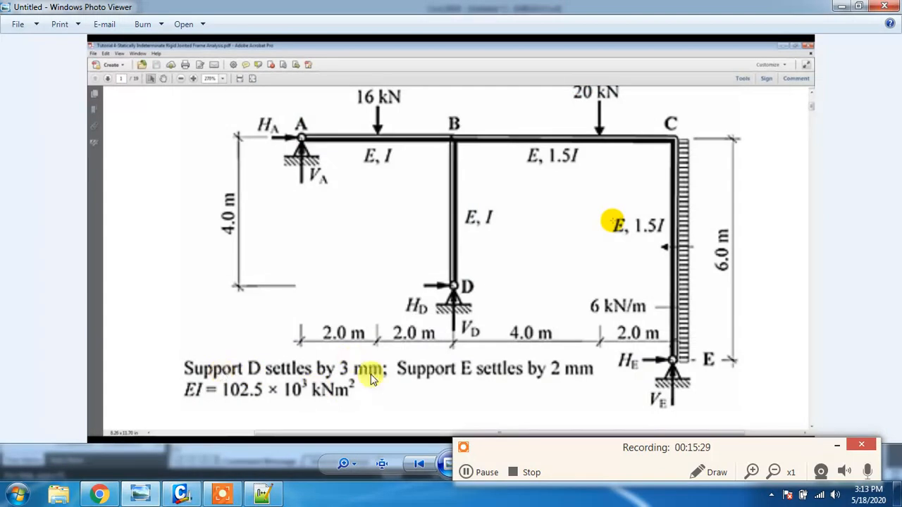
{"action": "left_click", "coordinate": [842, 6]}
{"action": "left_click", "coordinate": [73, 440]}
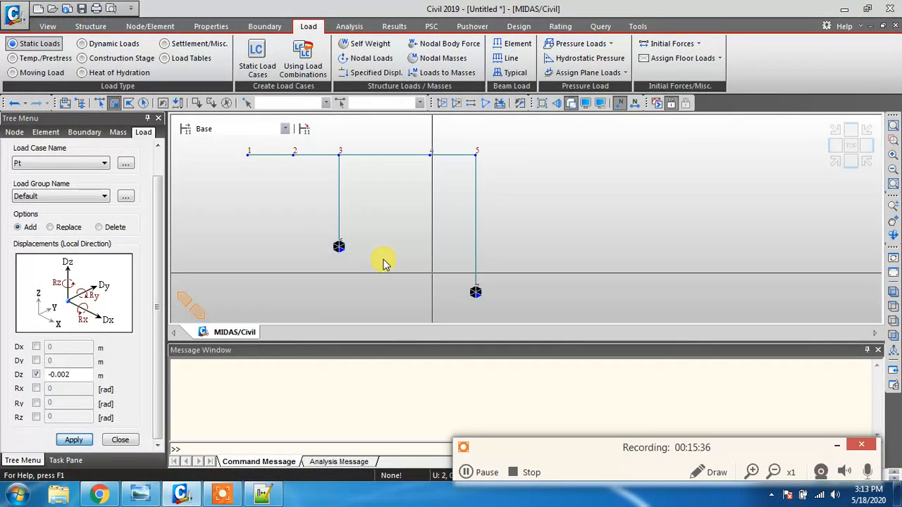
{"action": "left_click", "coordinate": [123, 440]}
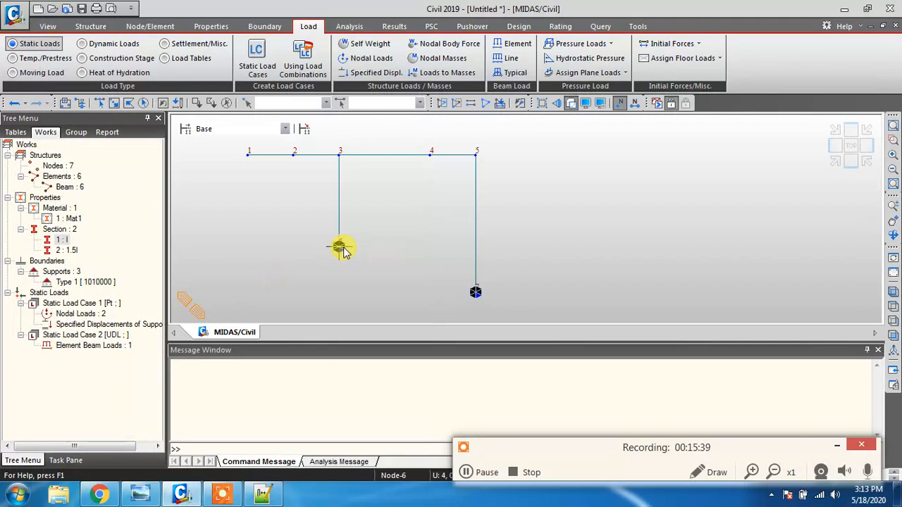
Step: Run the analysis, saving the model as In_Frame in the Truss folder
{"action": "mouse_move", "coordinate": [343, 252]}
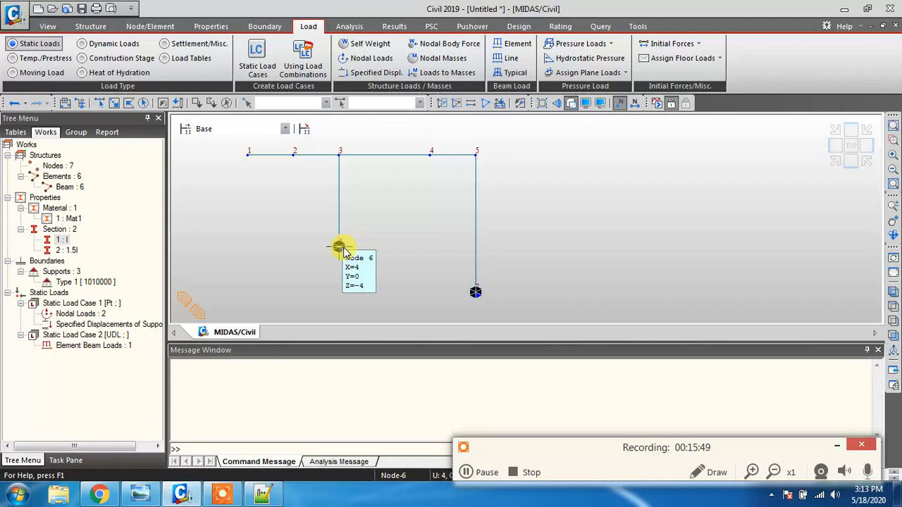
{"action": "left_click", "coordinate": [657, 103]}
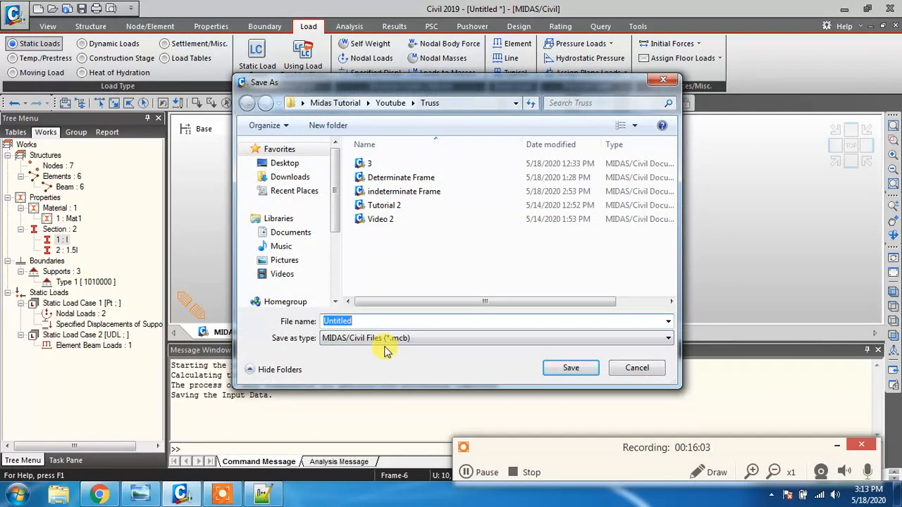
{"action": "type", "text": "In"}
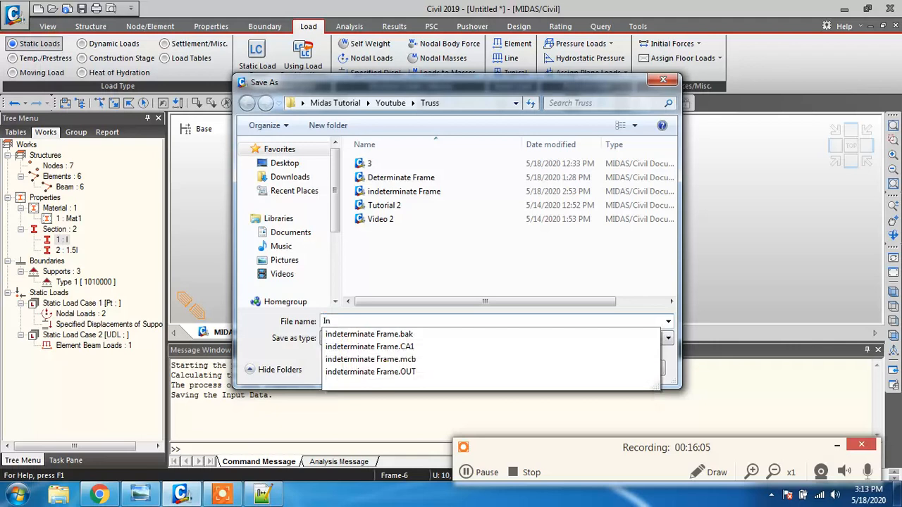
{"action": "type", "text": "_Fram"}
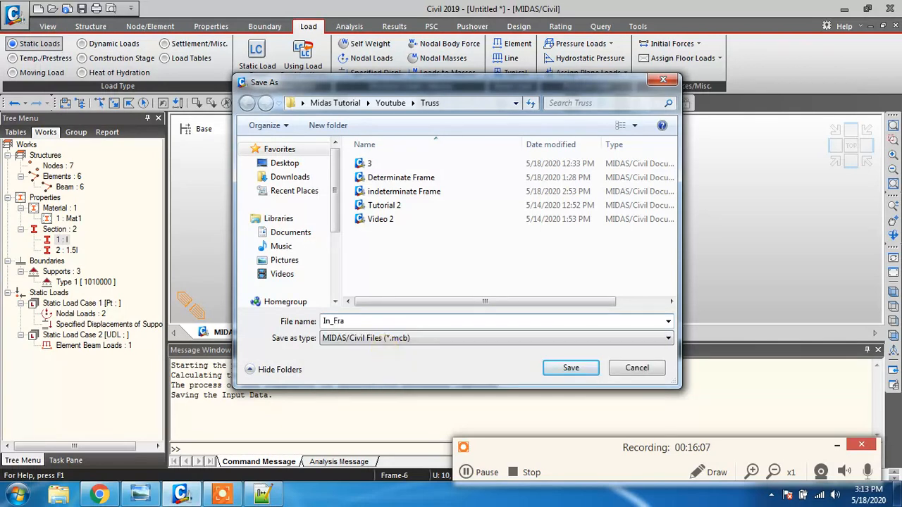
{"action": "type", "text": "e"}
{"action": "left_click", "coordinate": [572, 370]}
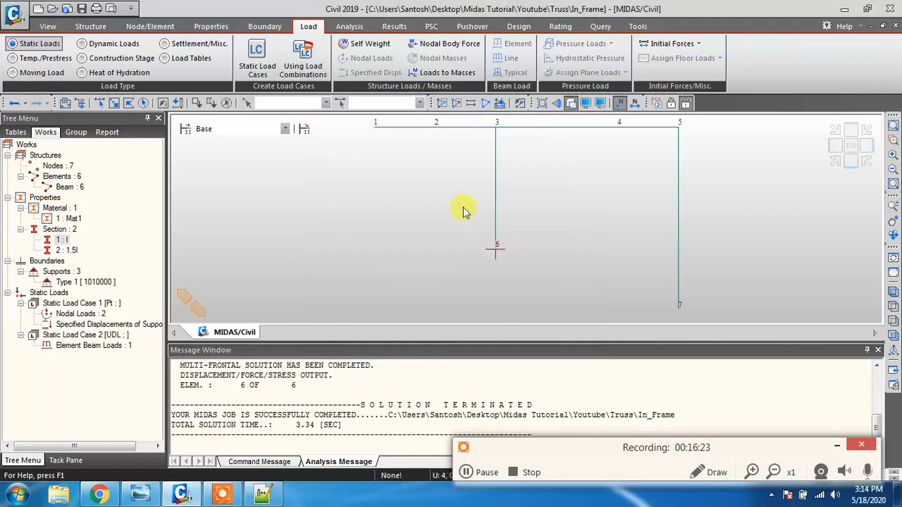
Step: Open the Capture image on the desktop to examine the reference support reactions, and return to MIDAS Civil
{"action": "mouse_move", "coordinate": [470, 219]}
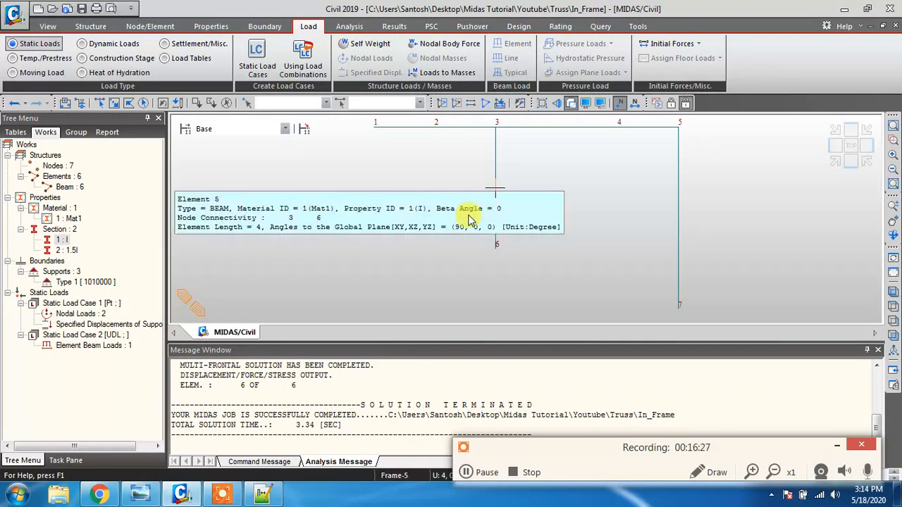
{"action": "left_click", "coordinate": [396, 26]}
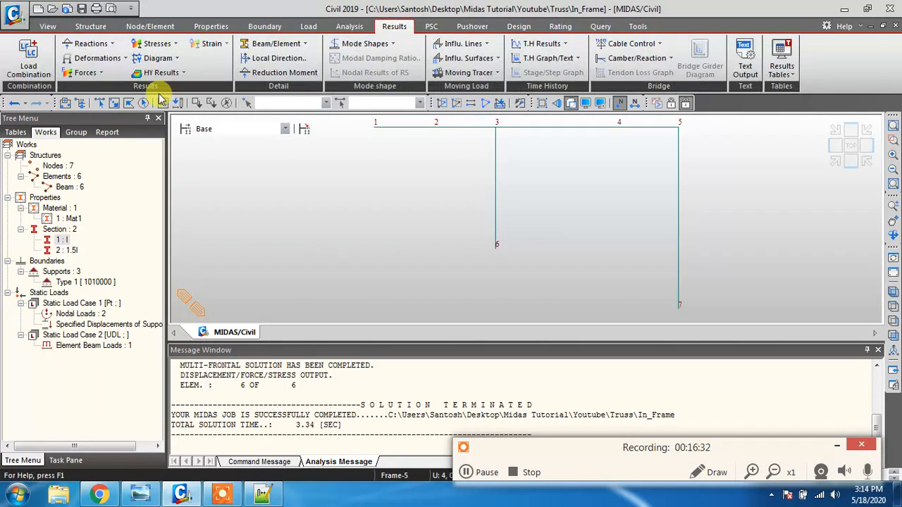
{"action": "left_click", "coordinate": [845, 9]}
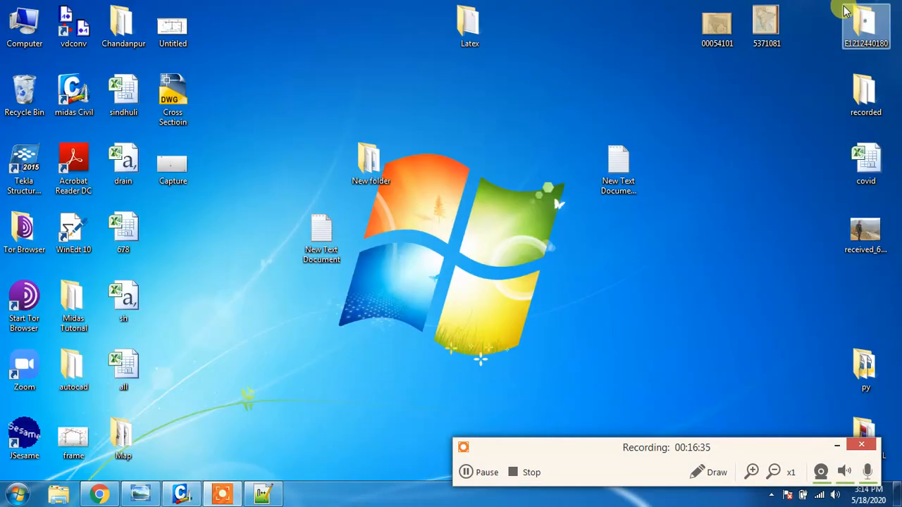
{"action": "double_click", "coordinate": [176, 166]}
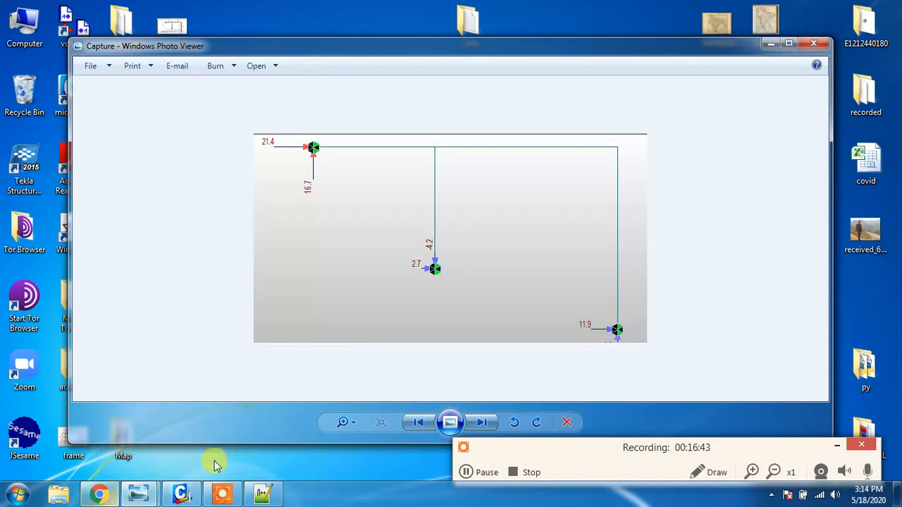
{"action": "left_click", "coordinate": [180, 496]}
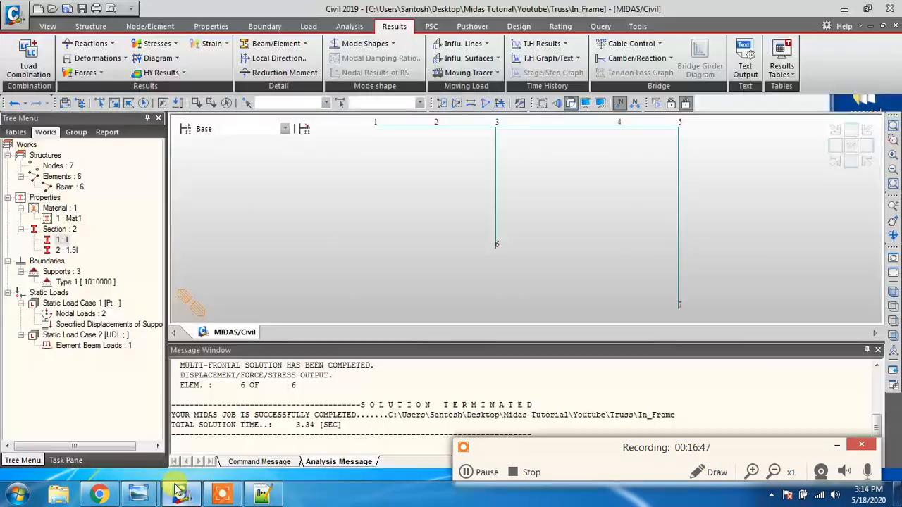
Step: Display the FXYZ reaction forces with their values for load case Pt
{"action": "left_click", "coordinate": [111, 44]}
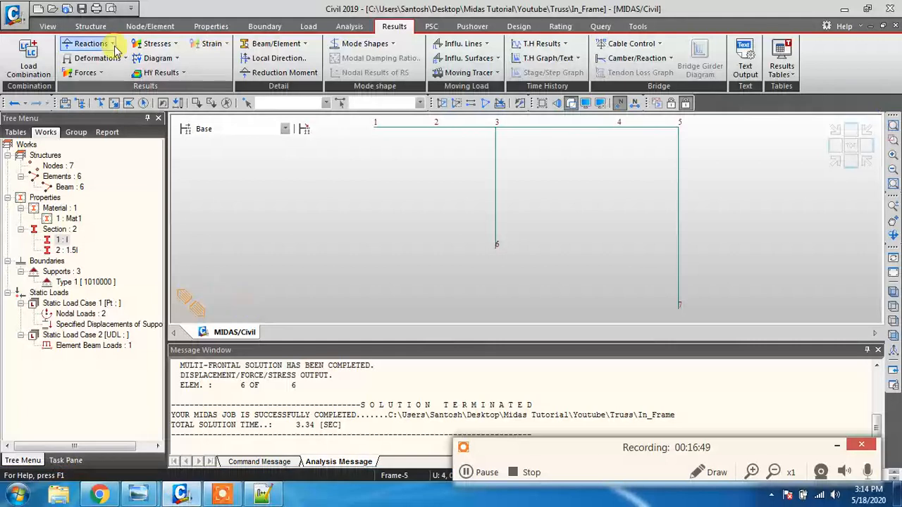
{"action": "left_click", "coordinate": [120, 60]}
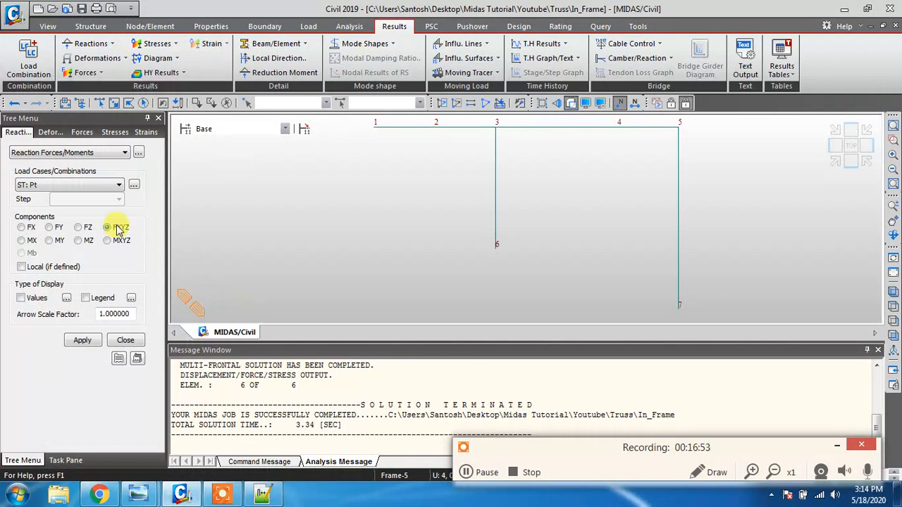
{"action": "left_click", "coordinate": [21, 298]}
{"action": "left_click", "coordinate": [77, 341]}
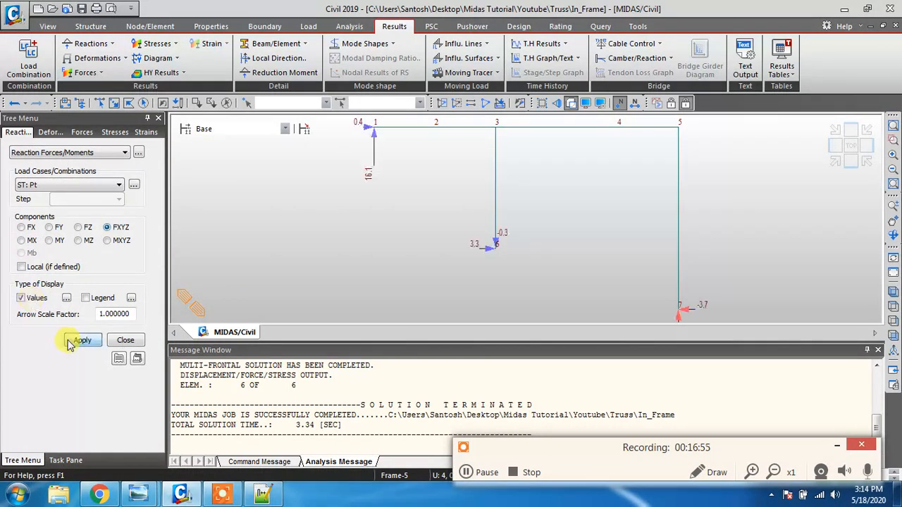
Step: Display the reaction forces for load case UDL and check the list of available load cases and combinations
{"action": "left_click", "coordinate": [104, 187]}
{"action": "left_click", "coordinate": [79, 208]}
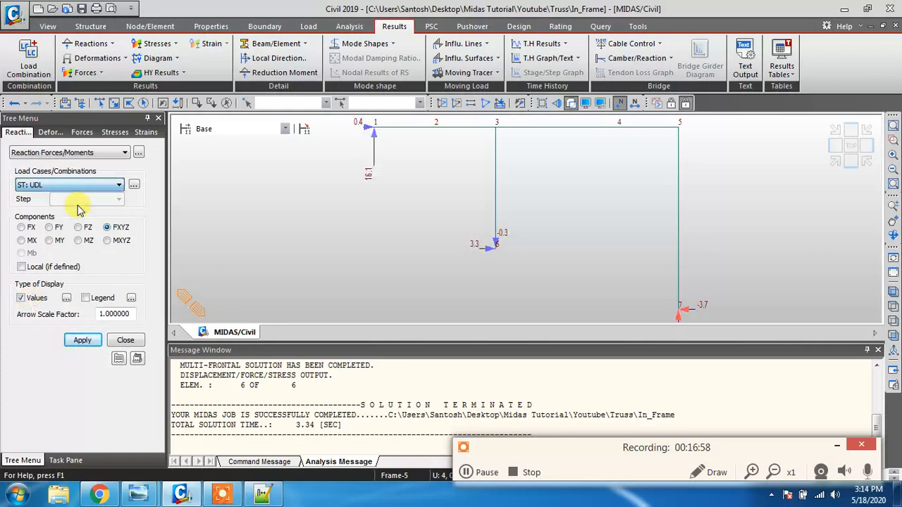
{"action": "left_click", "coordinate": [79, 340]}
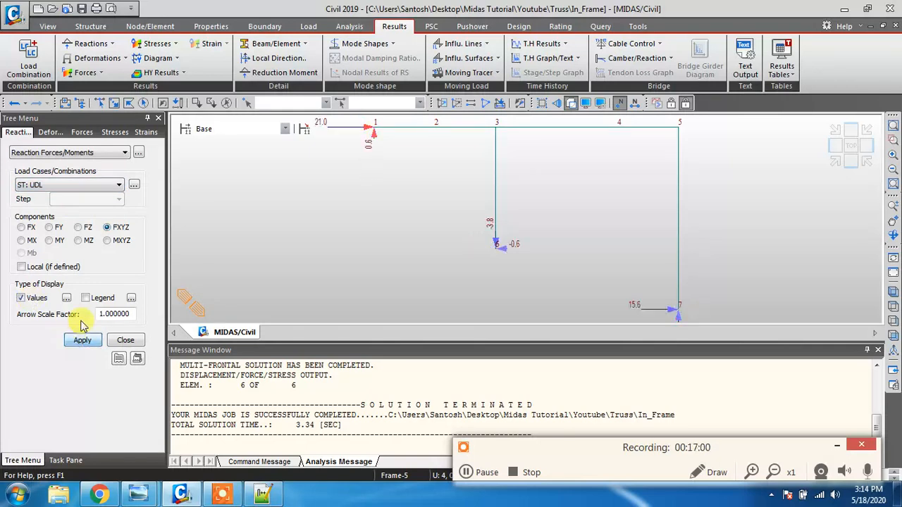
{"action": "left_click", "coordinate": [106, 185]}
{"action": "left_click", "coordinate": [42, 205]}
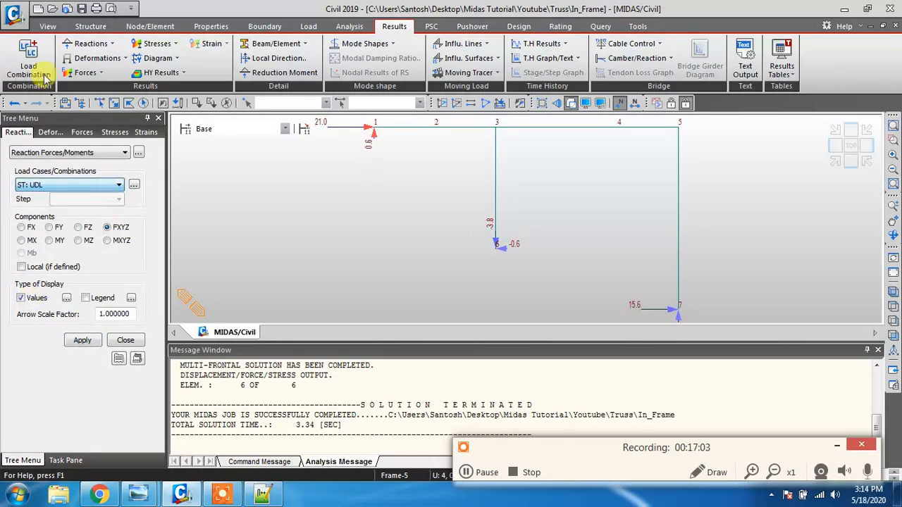
Step: Create a general load combination named P+U
{"action": "left_click", "coordinate": [27, 64]}
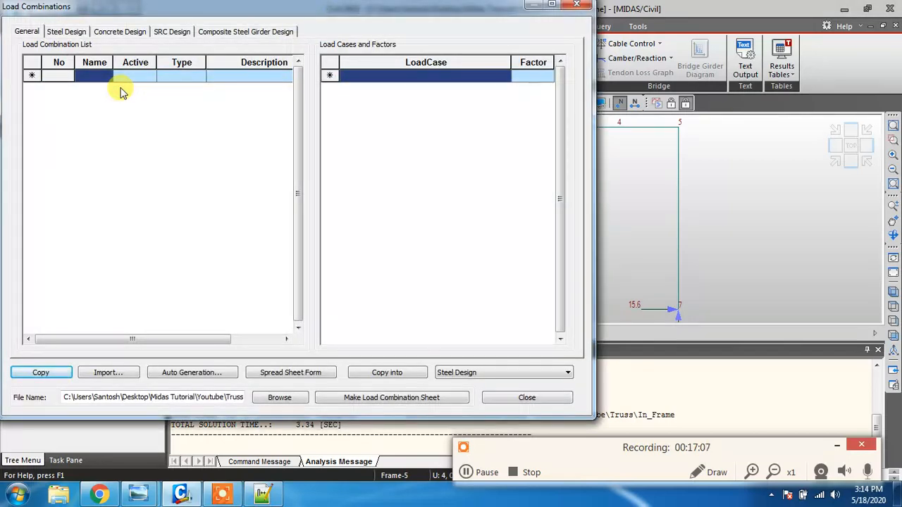
{"action": "type", "text": "PT"}
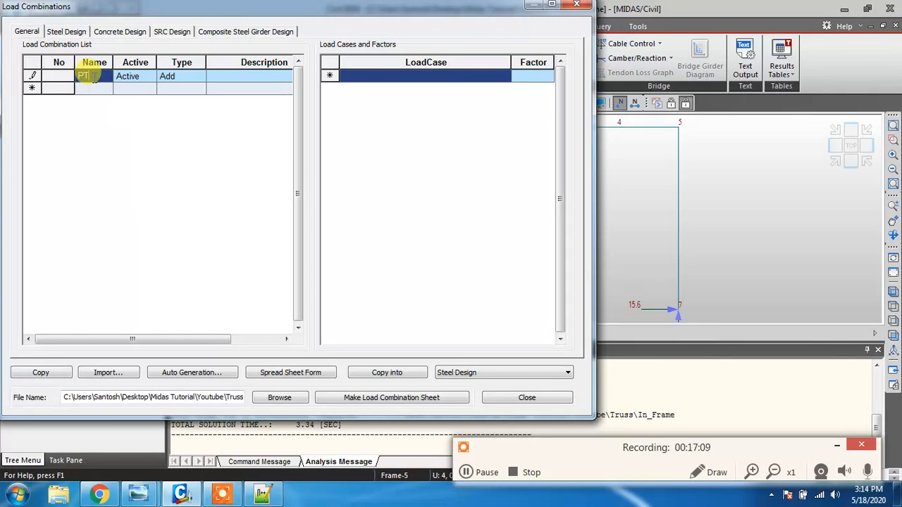
{"action": "key", "text": "BackSpace"}
{"action": "key", "text": "BackSpace"}
{"action": "type", "text": "P+U"}
Step: Add the static load cases Pt and UDL to the combination P+U and finish the load combinations
{"action": "left_click", "coordinate": [505, 79]}
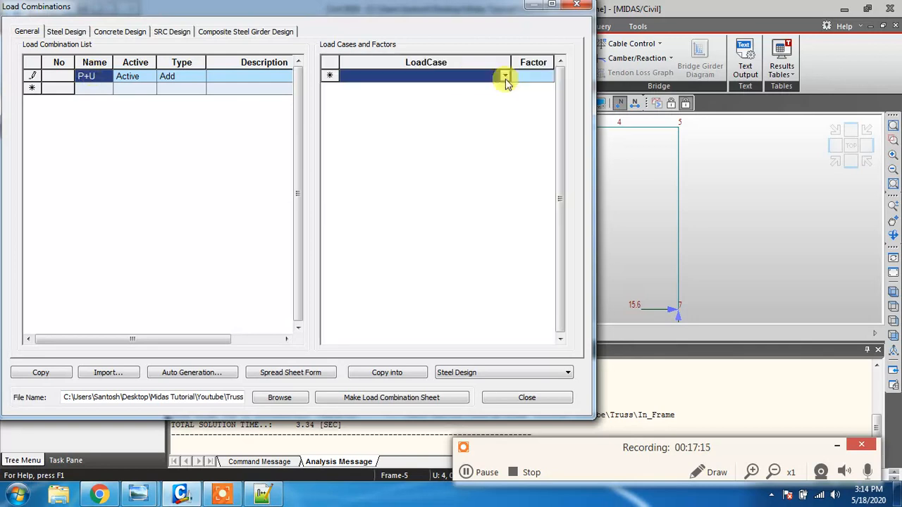
{"action": "left_click", "coordinate": [504, 76]}
{"action": "left_click", "coordinate": [458, 90]}
{"action": "left_click", "coordinate": [503, 87]}
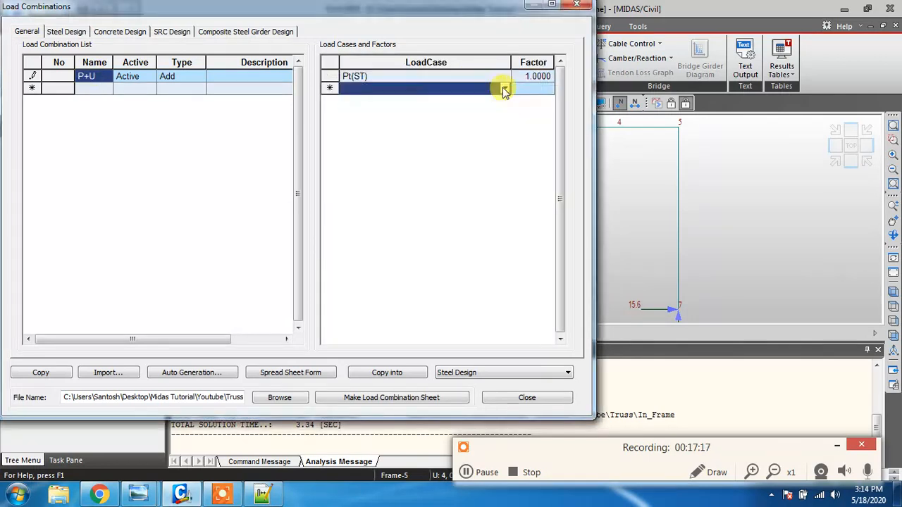
{"action": "left_click", "coordinate": [504, 88]}
{"action": "left_click", "coordinate": [433, 113]}
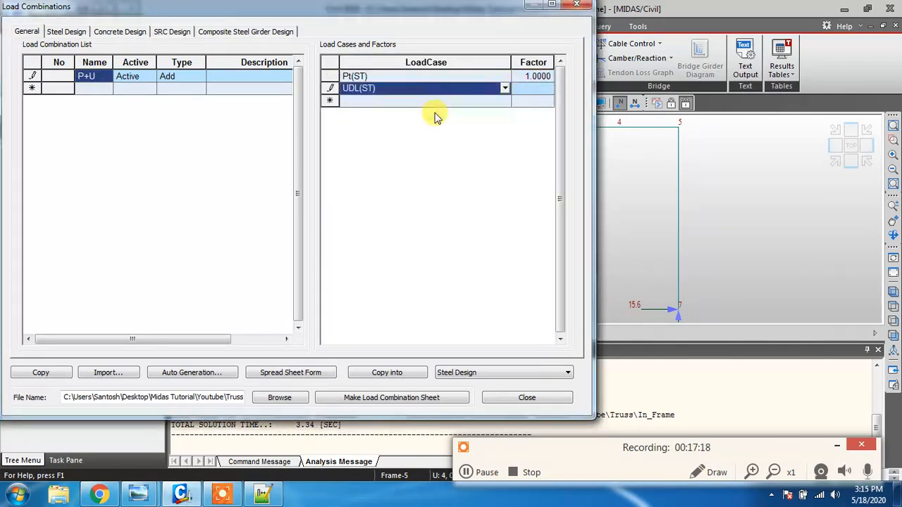
{"action": "left_click", "coordinate": [507, 403]}
Step: Display the FXYZ reaction forces with values for the load combination P+U
{"action": "left_click", "coordinate": [99, 184]}
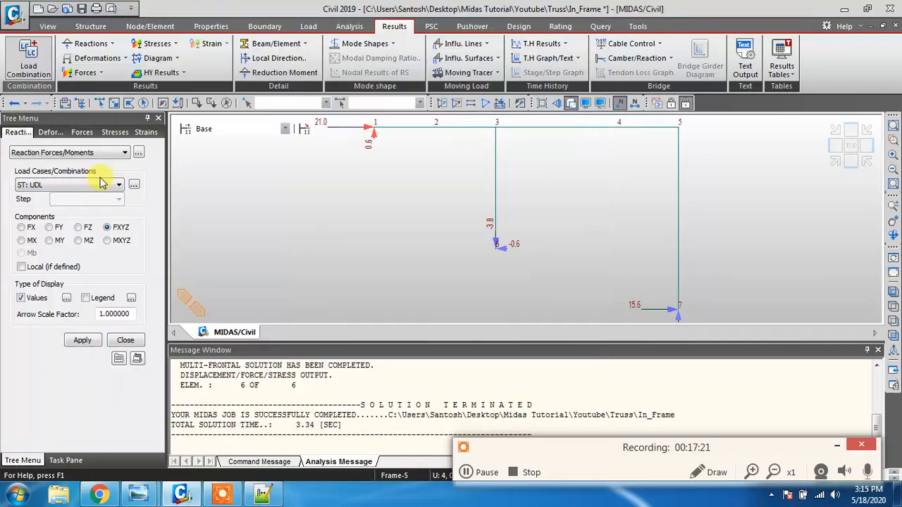
{"action": "left_click", "coordinate": [64, 215]}
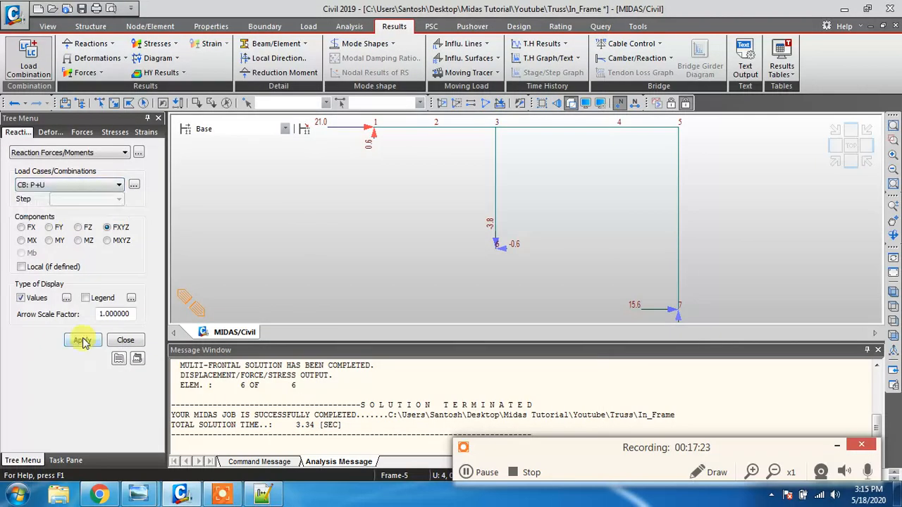
{"action": "left_click", "coordinate": [83, 341]}
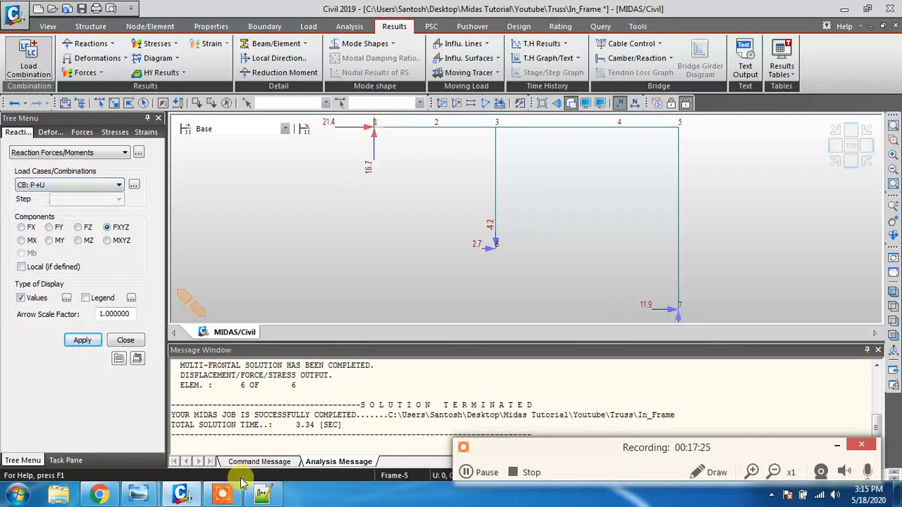
Step: Compare the P+U support reactions with the reference reactions in the Capture image in Windows Photo Viewer, and return to the model
{"action": "mouse_move", "coordinate": [141, 489]}
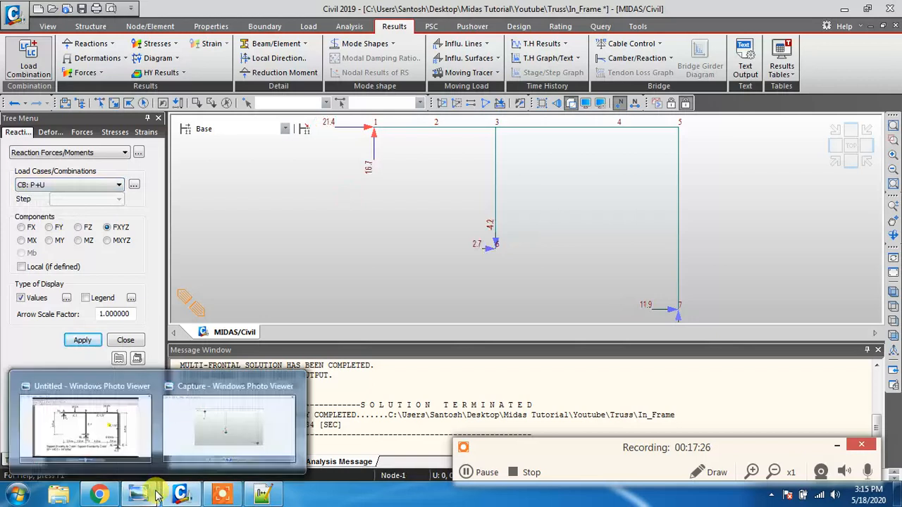
{"action": "left_click", "coordinate": [227, 438]}
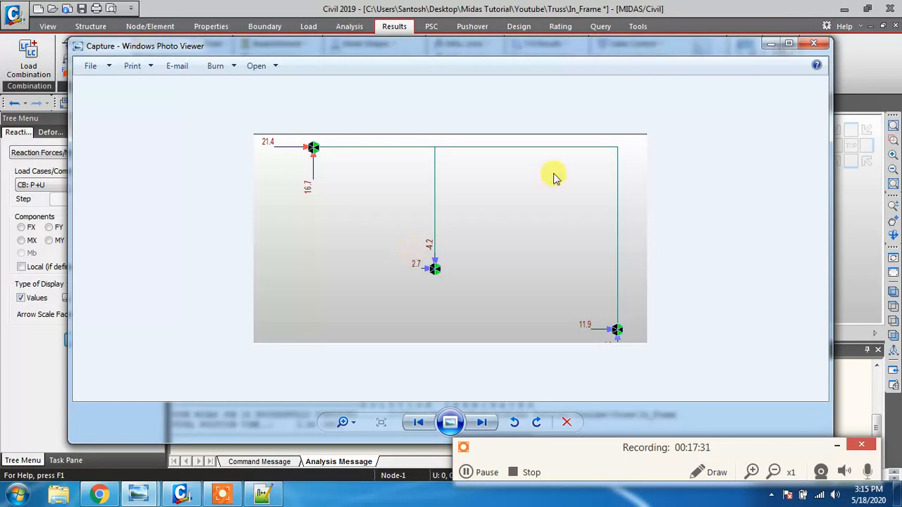
{"action": "left_click", "coordinate": [771, 44]}
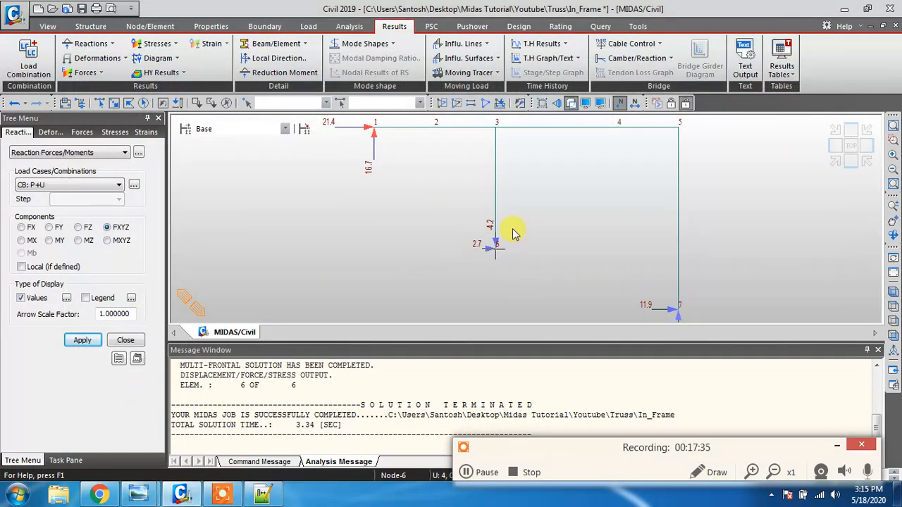
Step: Display the DXYZ deformed shape with values for the load combination P+U, without the undeformed shape, and hide the node numbers
{"action": "left_click", "coordinate": [105, 58]}
{"action": "left_click", "coordinate": [113, 74]}
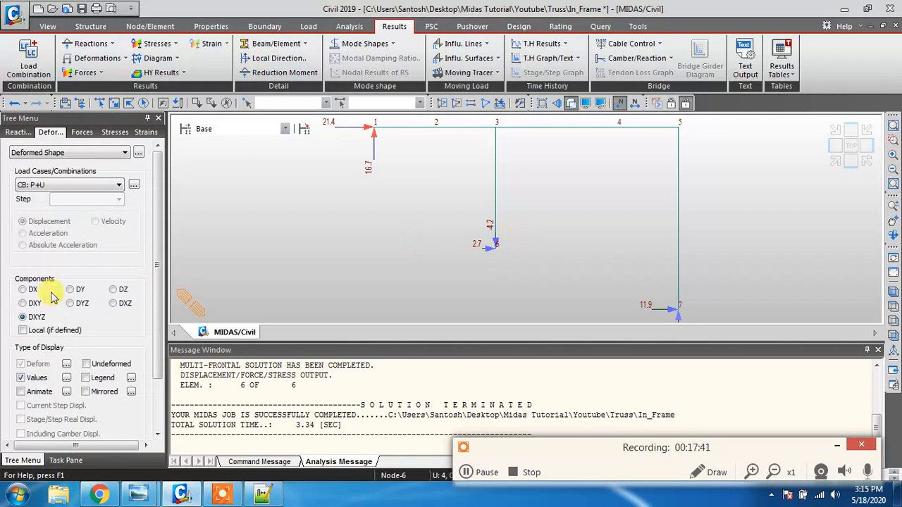
{"action": "left_click", "coordinate": [86, 364]}
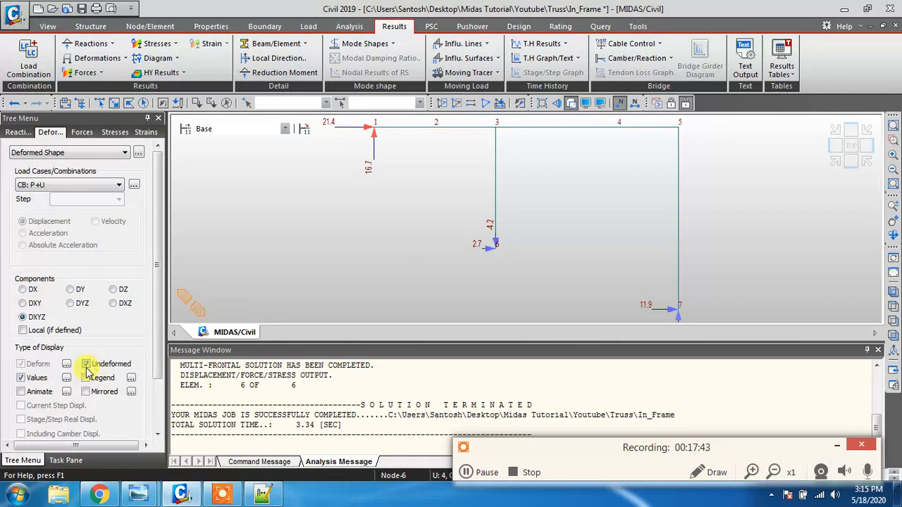
{"action": "left_click", "coordinate": [86, 365]}
{"action": "scroll", "coordinate": [86, 364], "scroll_direction": "down", "scroll_amount": 2}
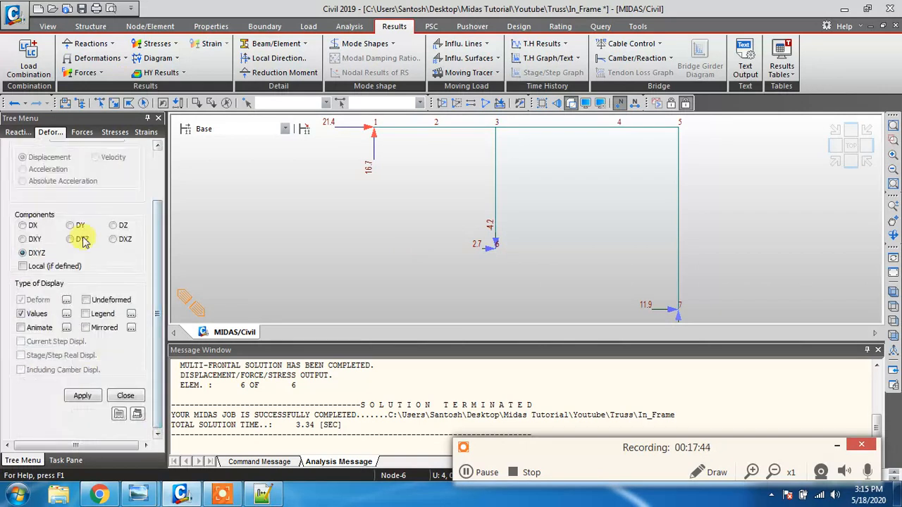
{"action": "left_click", "coordinate": [81, 395]}
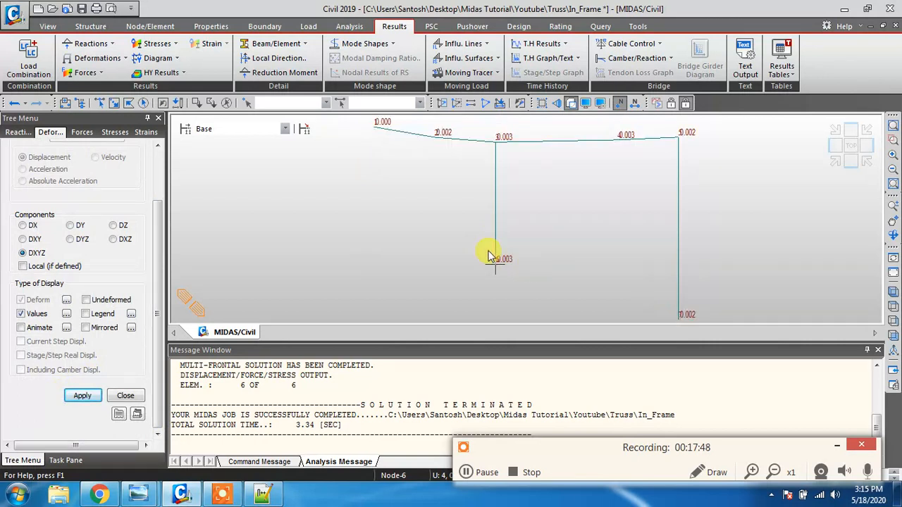
{"action": "left_click", "coordinate": [620, 102]}
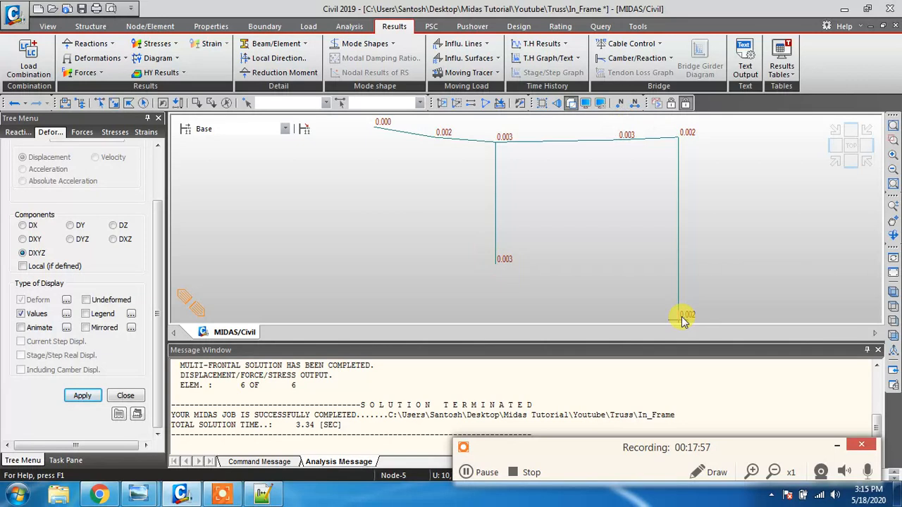
{"action": "mouse_move", "coordinate": [682, 319]}
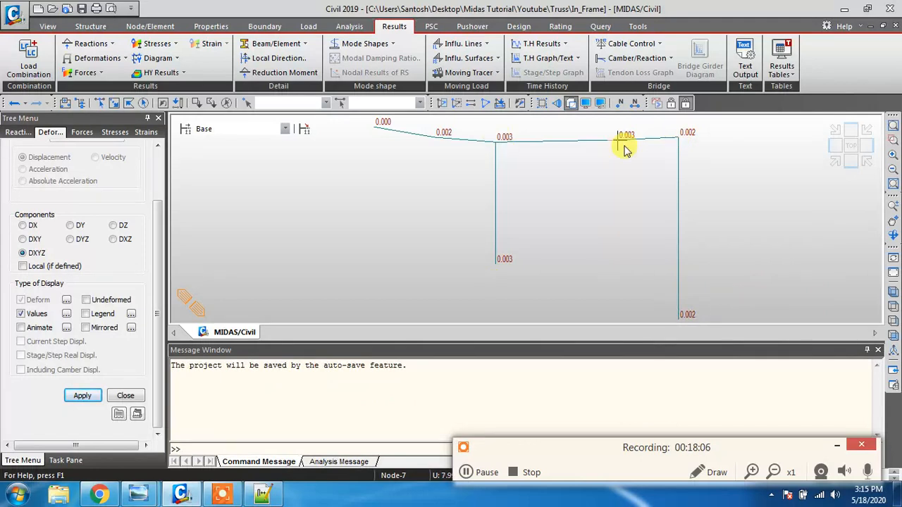
Step: Display the My beam diagram for the load combination P+U with line fill, contour and values, with the Deform display off
{"action": "left_click", "coordinate": [102, 73]}
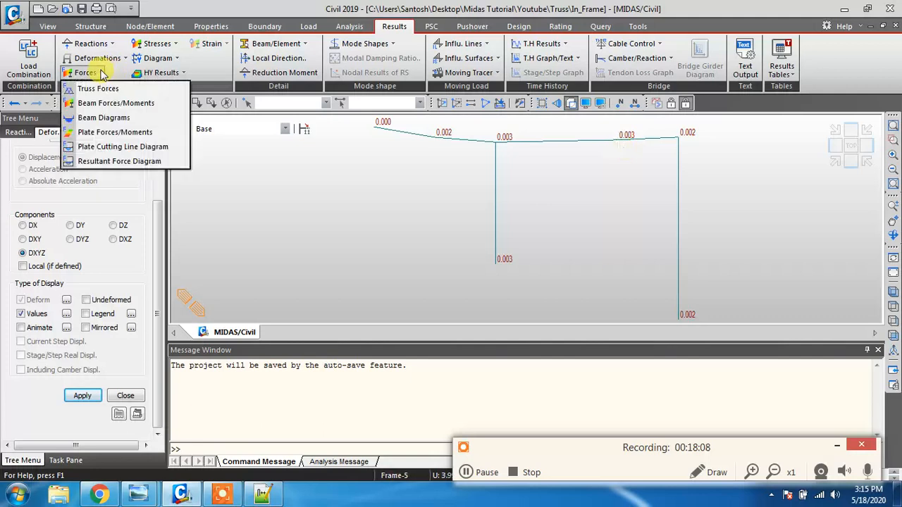
{"action": "left_click", "coordinate": [115, 118]}
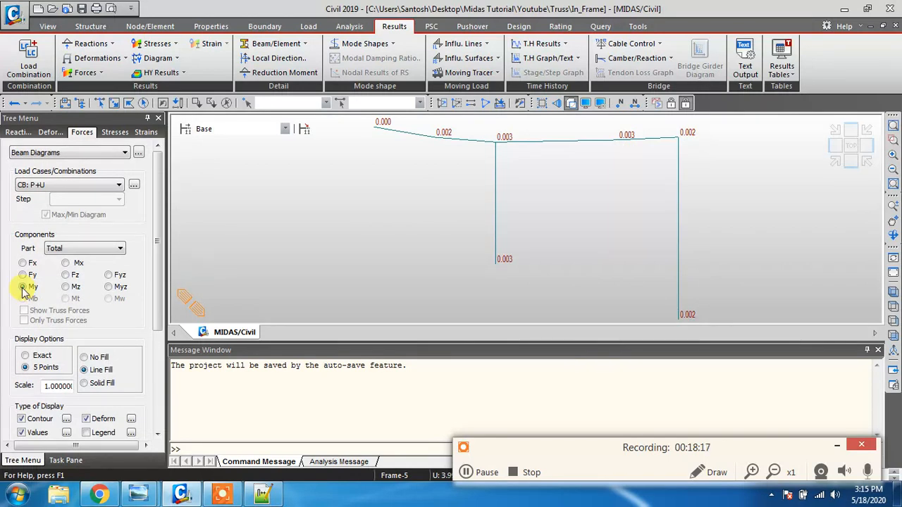
{"action": "left_click_drag", "start_coordinate": [156, 313], "coordinate": [149, 414]}
{"action": "left_click", "coordinate": [82, 396]}
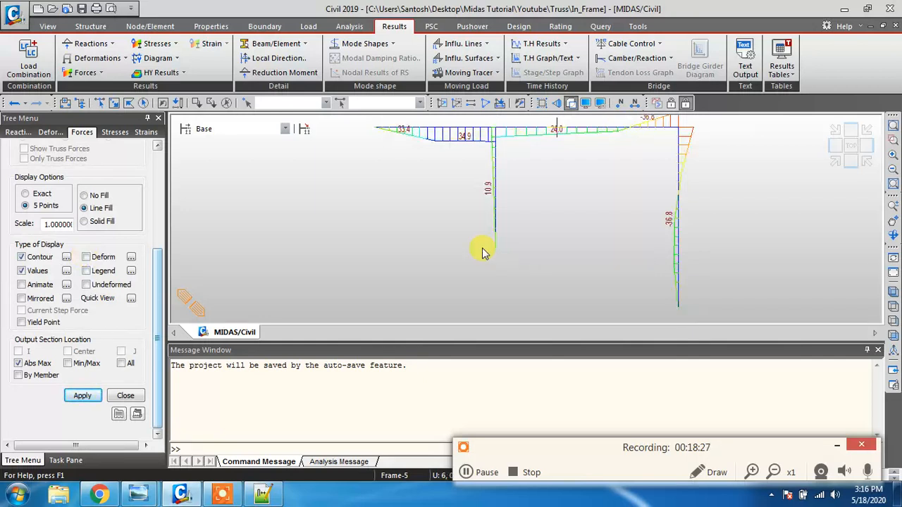
{"action": "scroll", "coordinate": [161, 266], "scroll_direction": "up", "scroll_amount": 1}
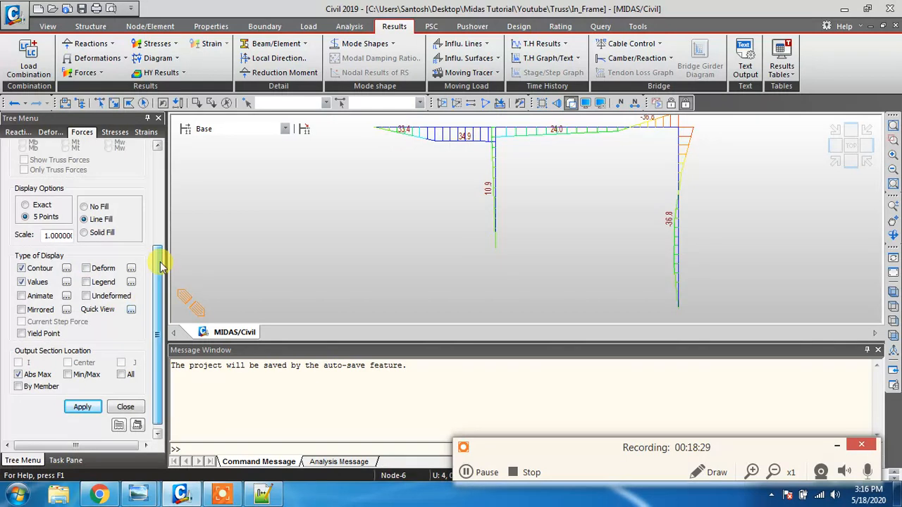
{"action": "scroll", "coordinate": [49, 227], "scroll_direction": "up", "scroll_amount": 3}
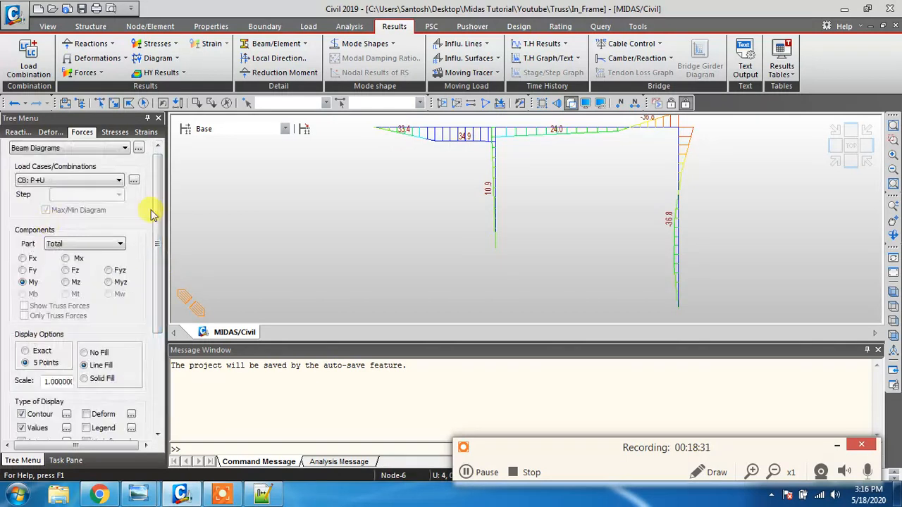
{"action": "scroll", "coordinate": [155, 176], "scroll_direction": "up", "scroll_amount": 1}
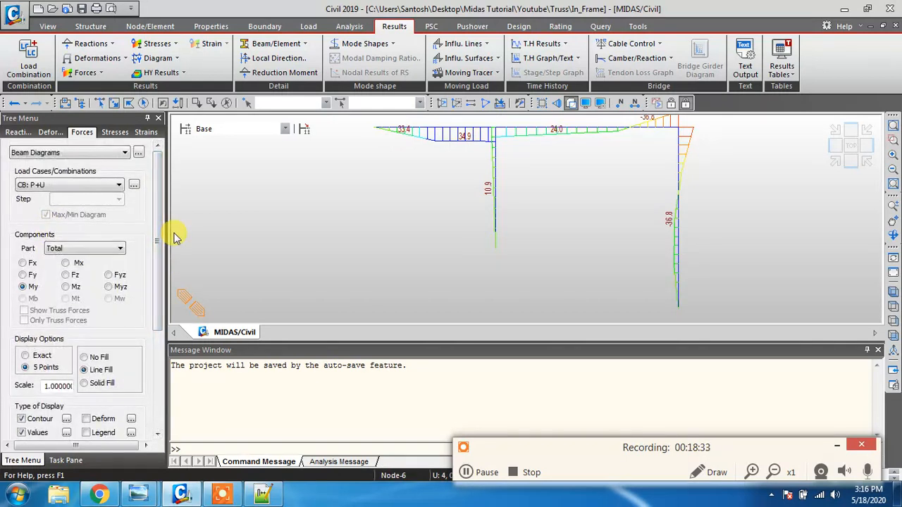